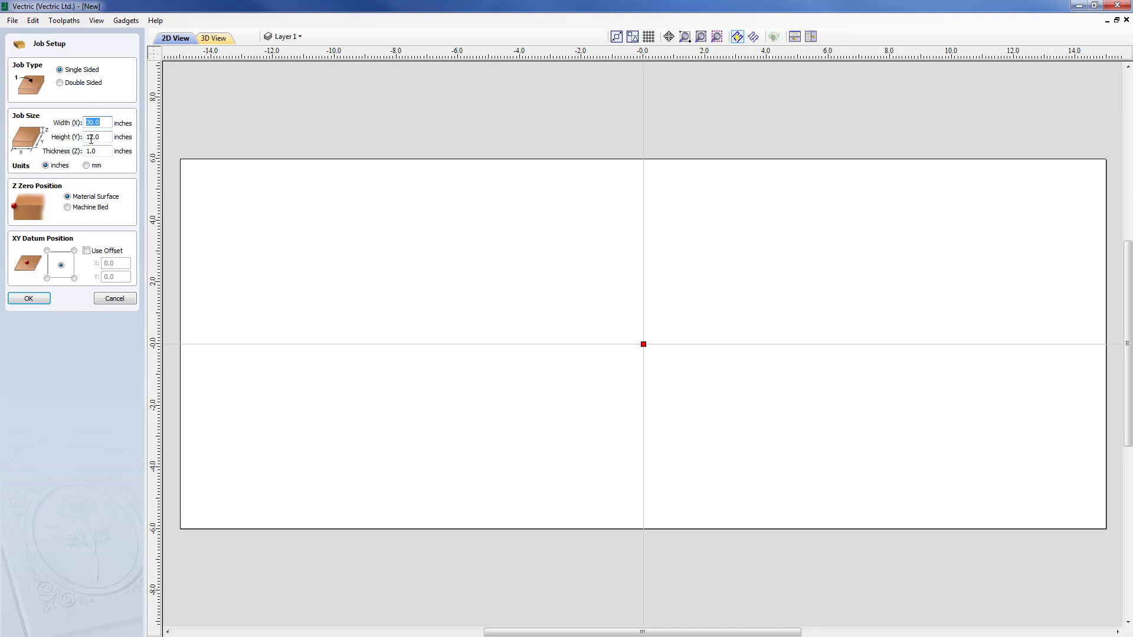
Set up the job as single-sided, 30 inches wide, 12 inches high and 1 inch thick, with the datum at the centre.
left_click(100, 122)
key("Tab")
key("Tab")
left_click(33, 297)
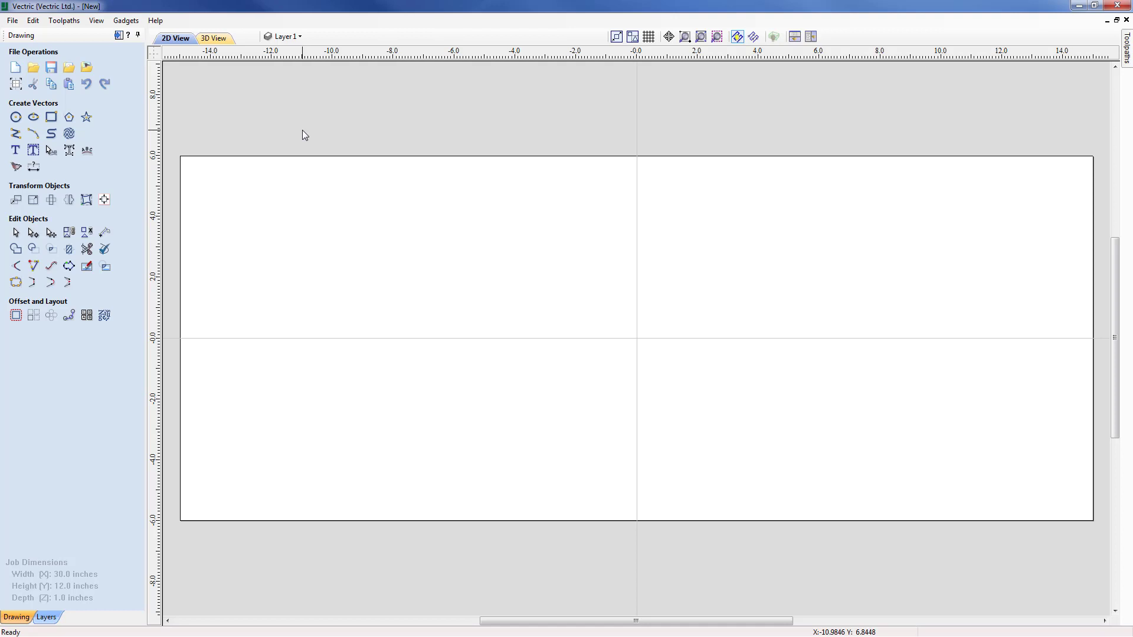
Rename Layer 1 as Outline Shape.
left_click(295, 36)
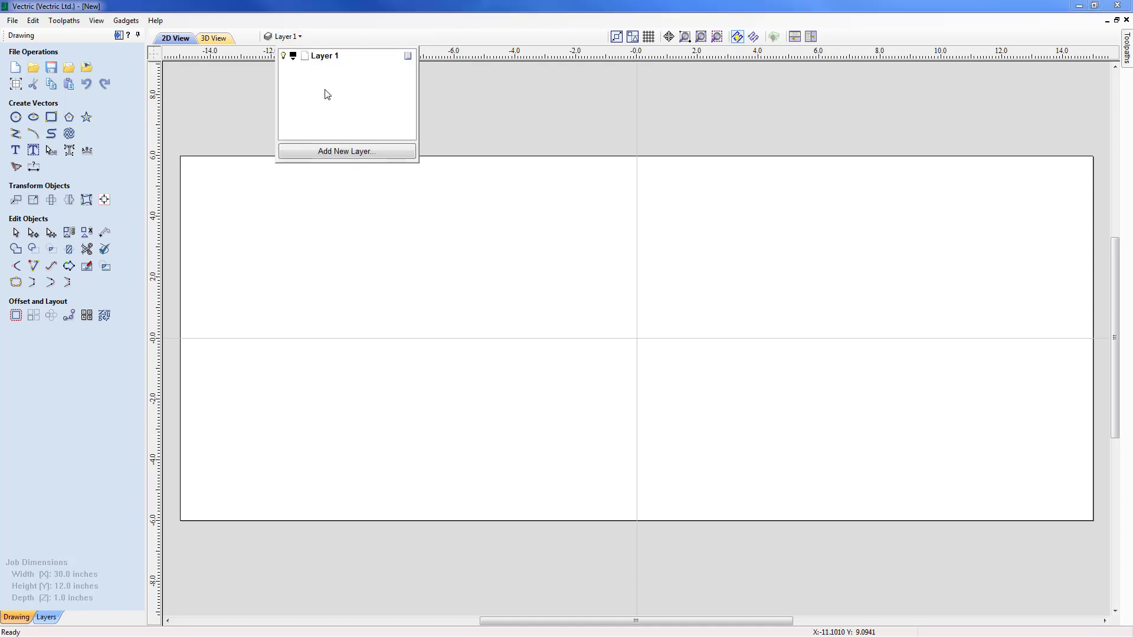
right_click(324, 60)
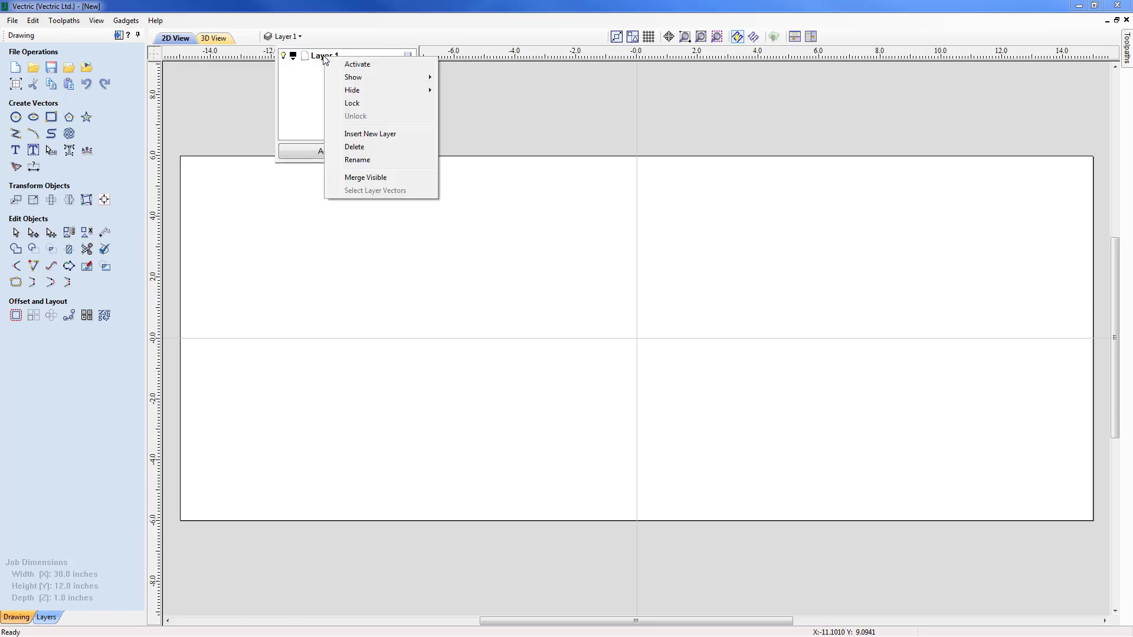
left_click(358, 160)
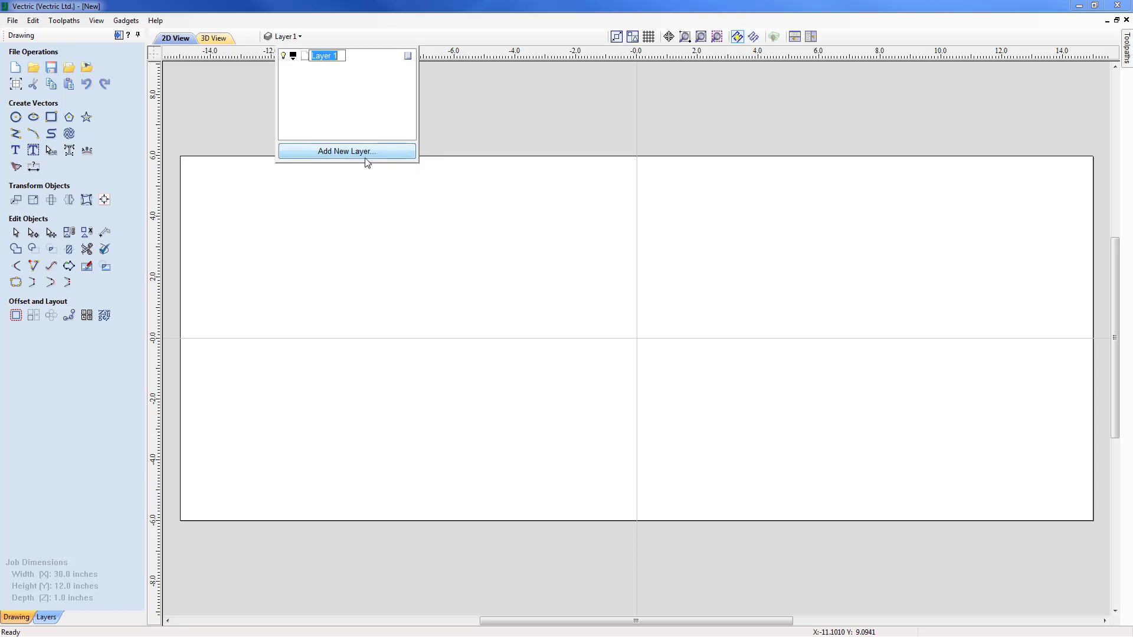
type("Outline Shape")
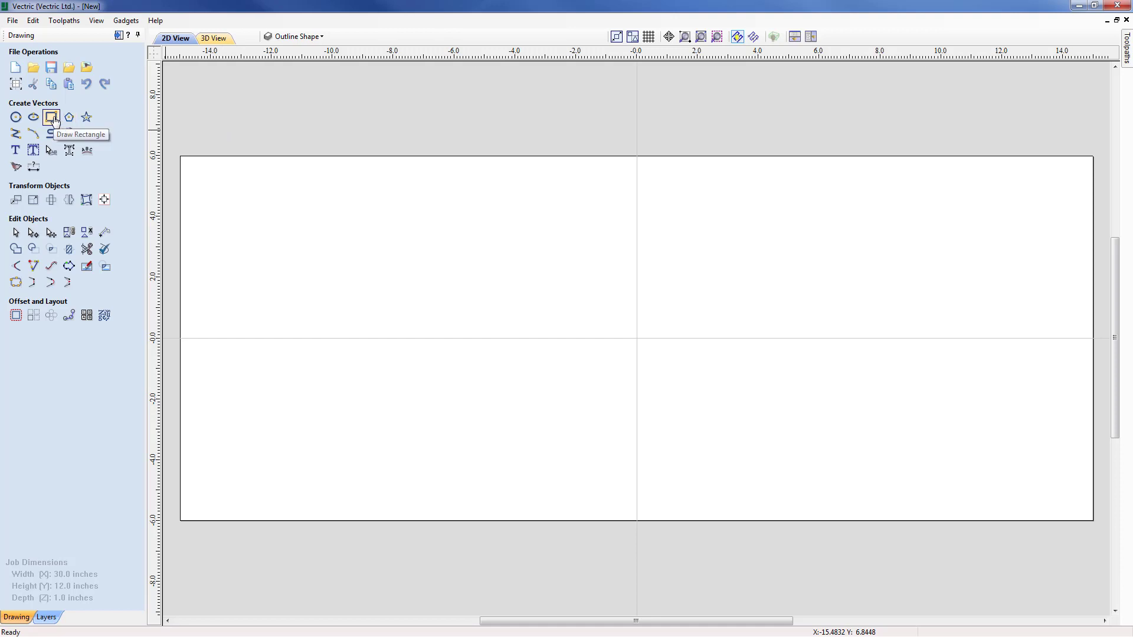
Create a square-cornered rectangle 27 inches wide and 10.5 inches high, centred on the origin.
left_click(52, 118)
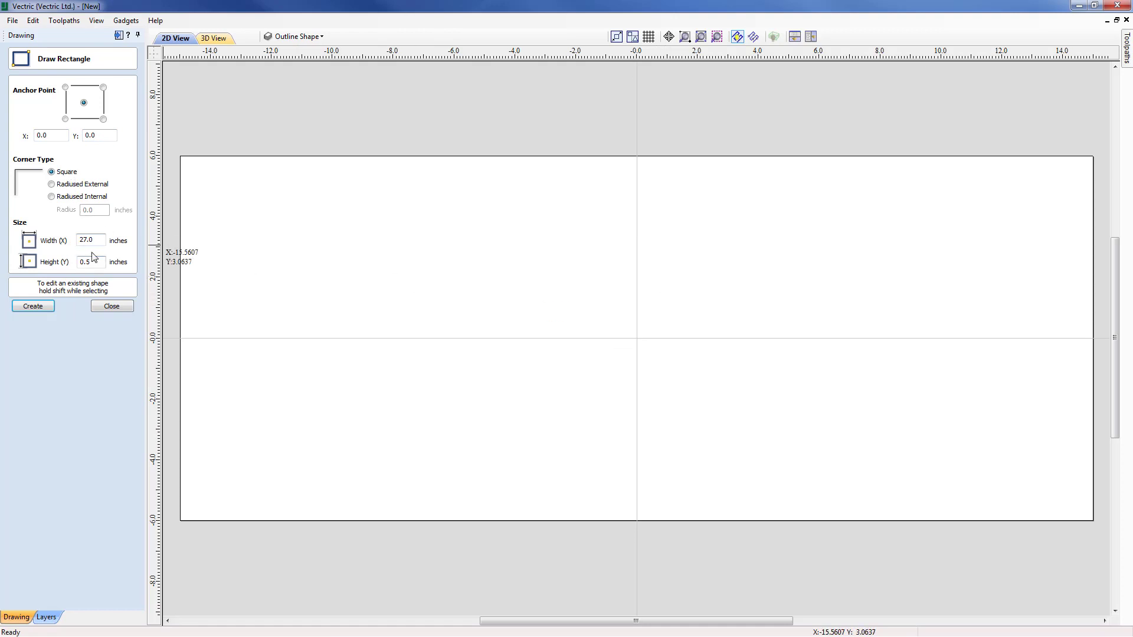
left_click(85, 239)
key("Tab")
type("10.5")
left_click(31, 309)
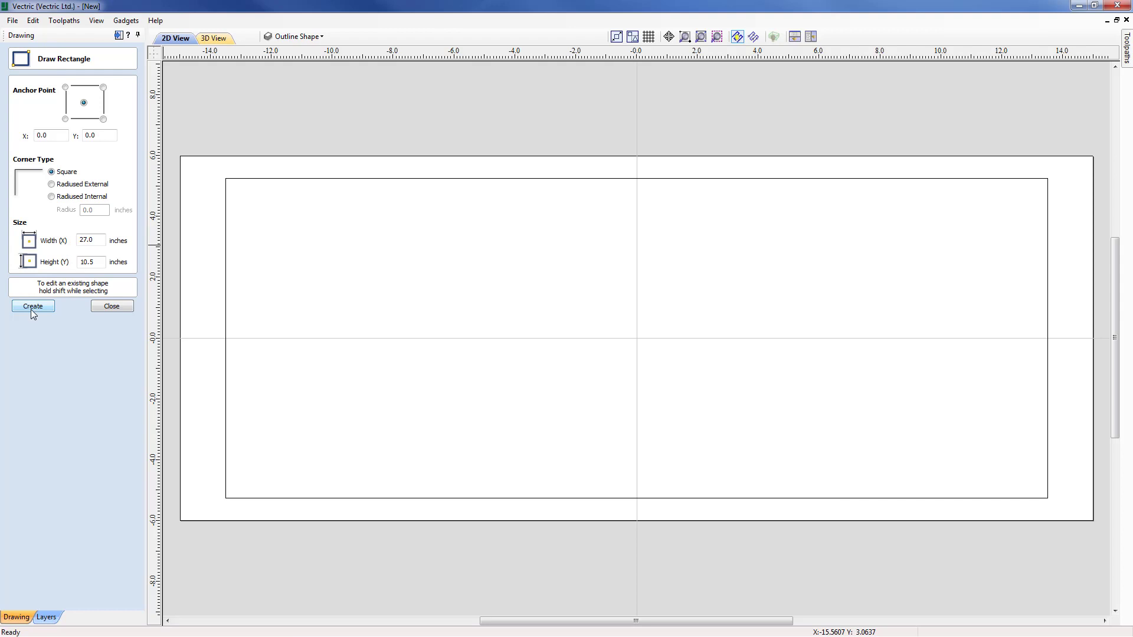
left_click(112, 306)
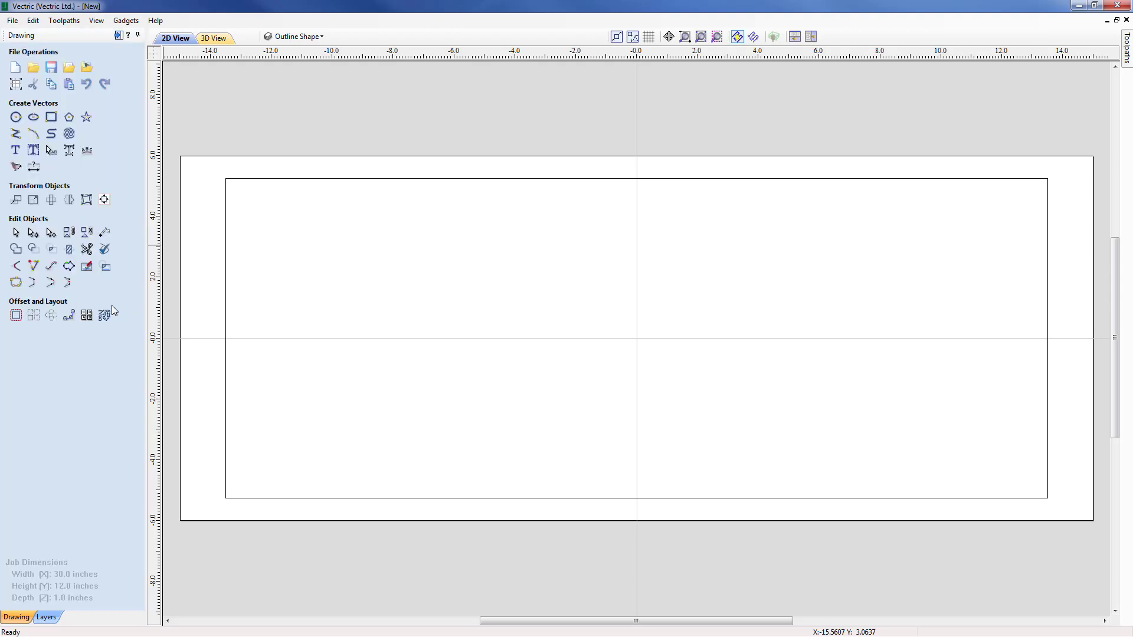
Add a new layer named Top & Bottom Grooves.
left_click(324, 36)
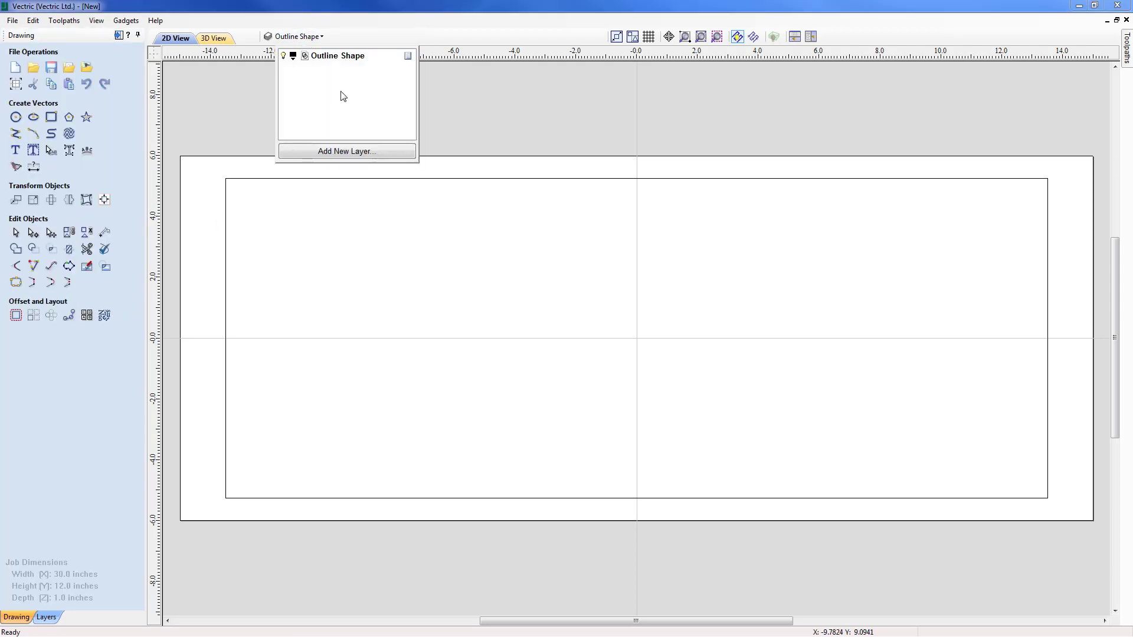
left_click(341, 152)
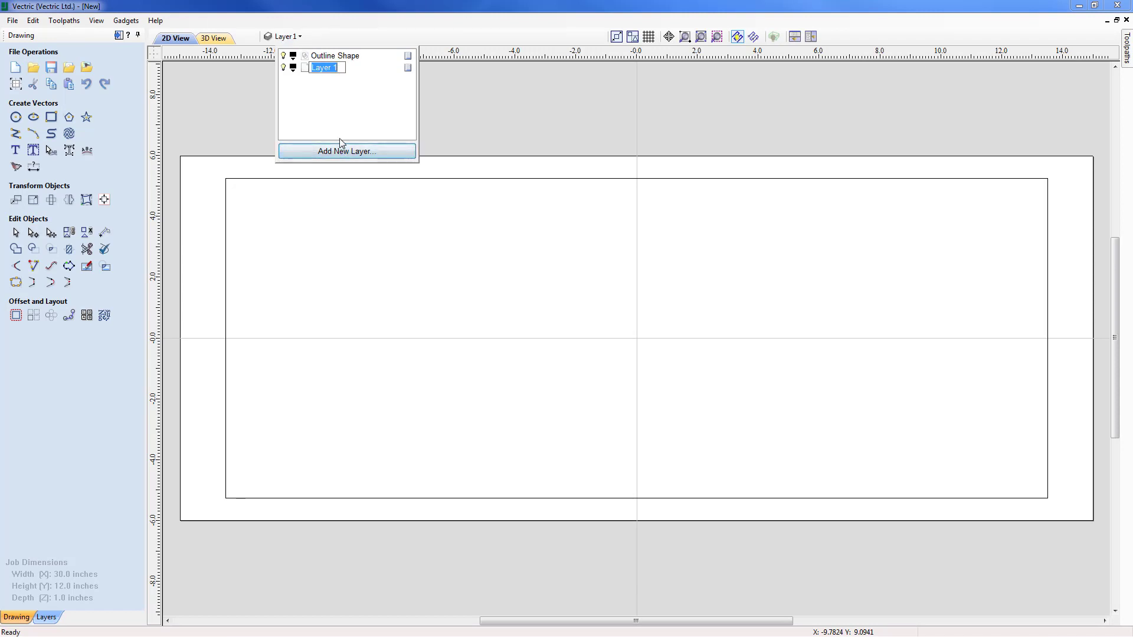
type("Top & Bottom Groove")
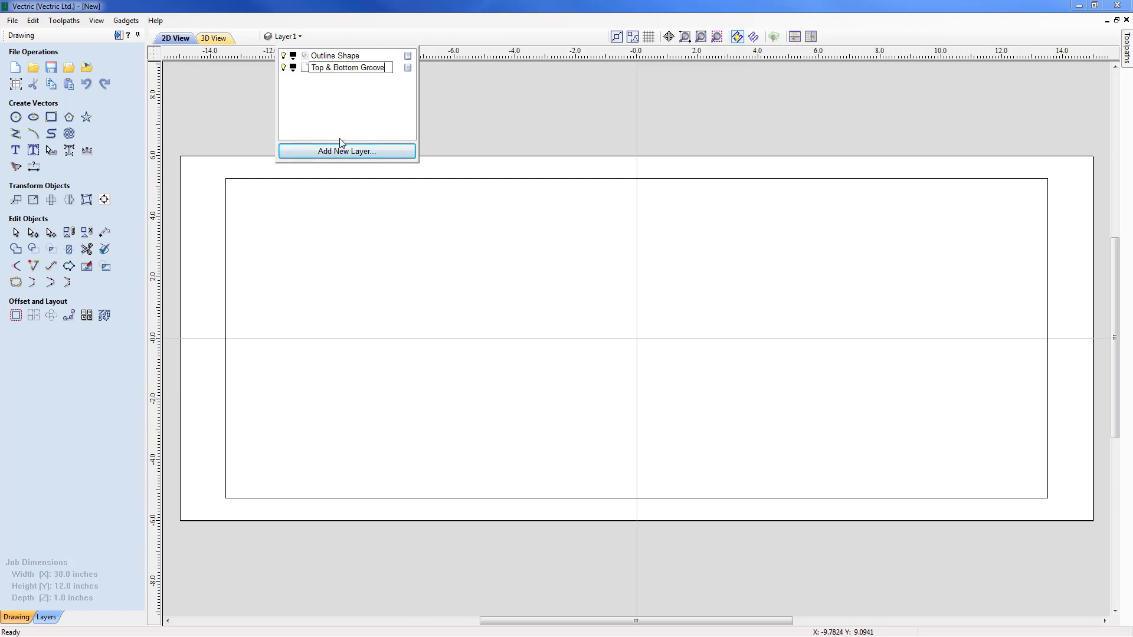
type("s")
left_click(462, 91)
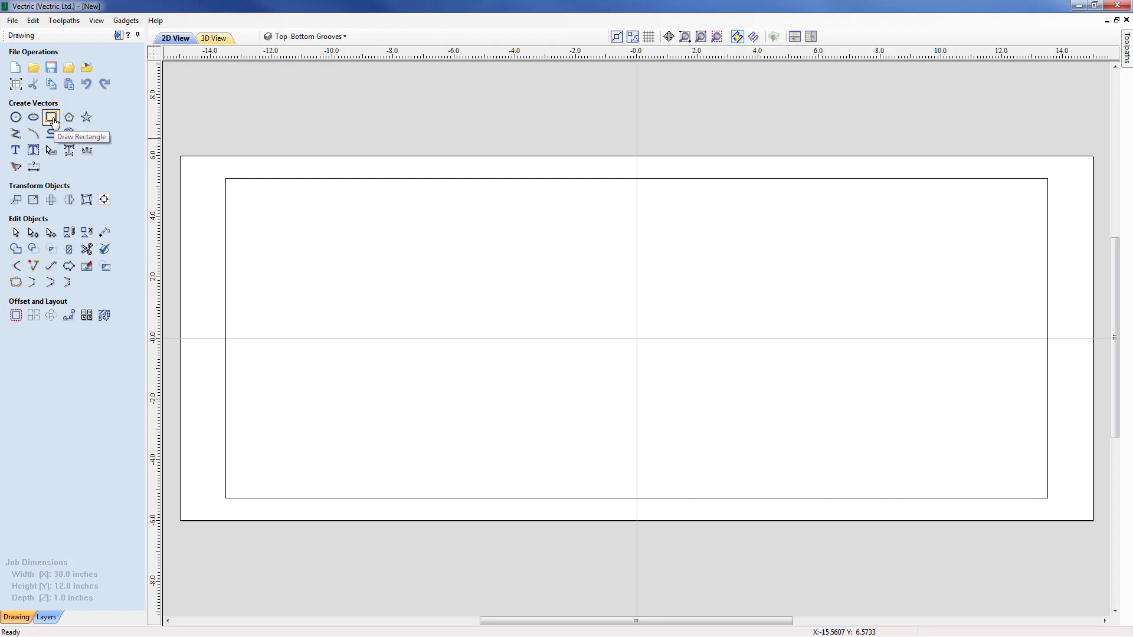
Draw a 27 by 0.5 inch groove rectangle along the outline's lower edge, starting from its lower-left corner.
left_click(52, 118)
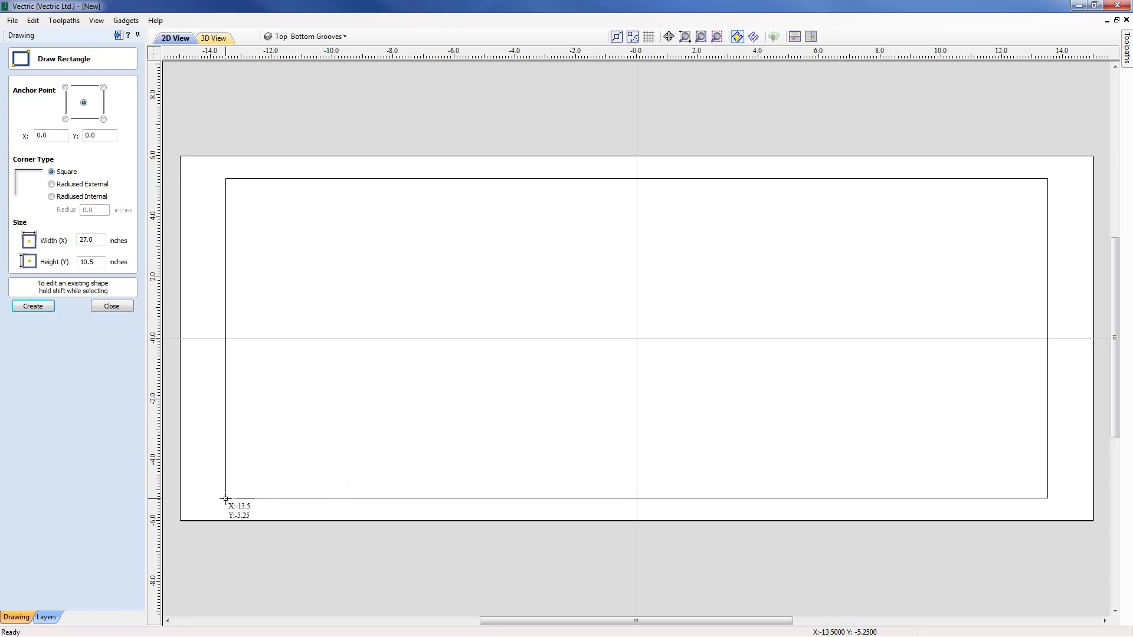
left_click_drag(225, 499, 1048, 466)
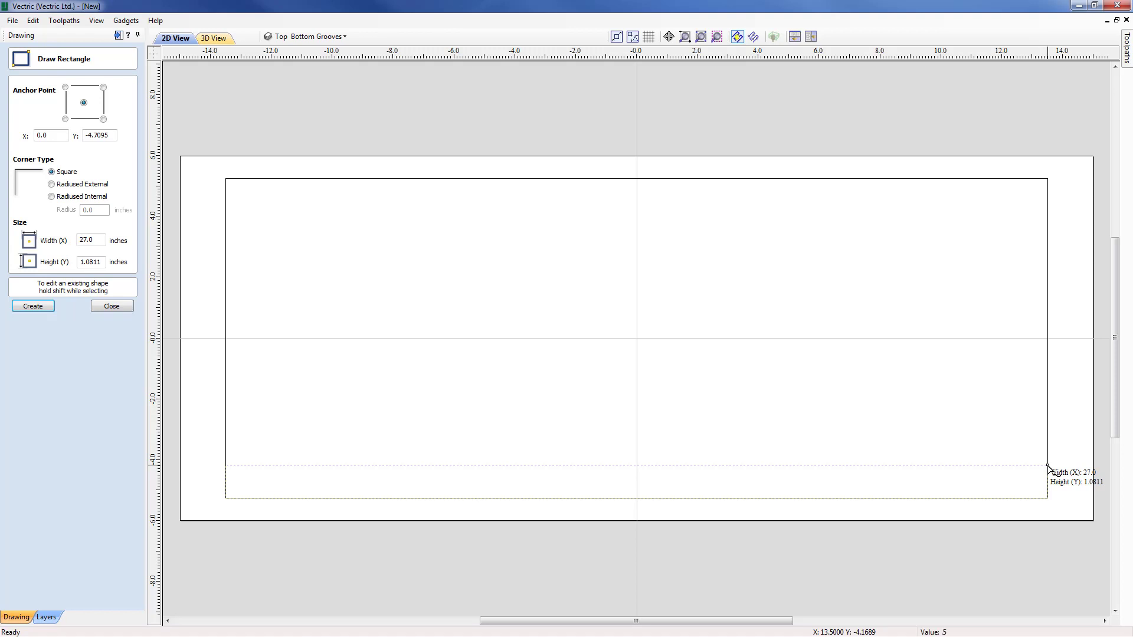
key("Return")
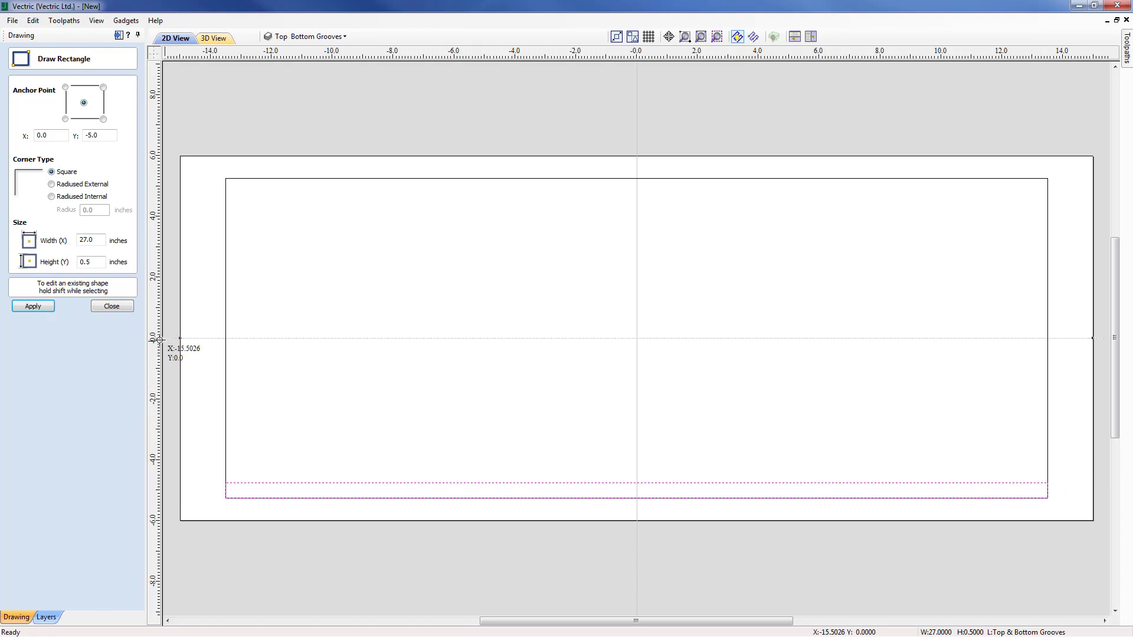
left_click(104, 307)
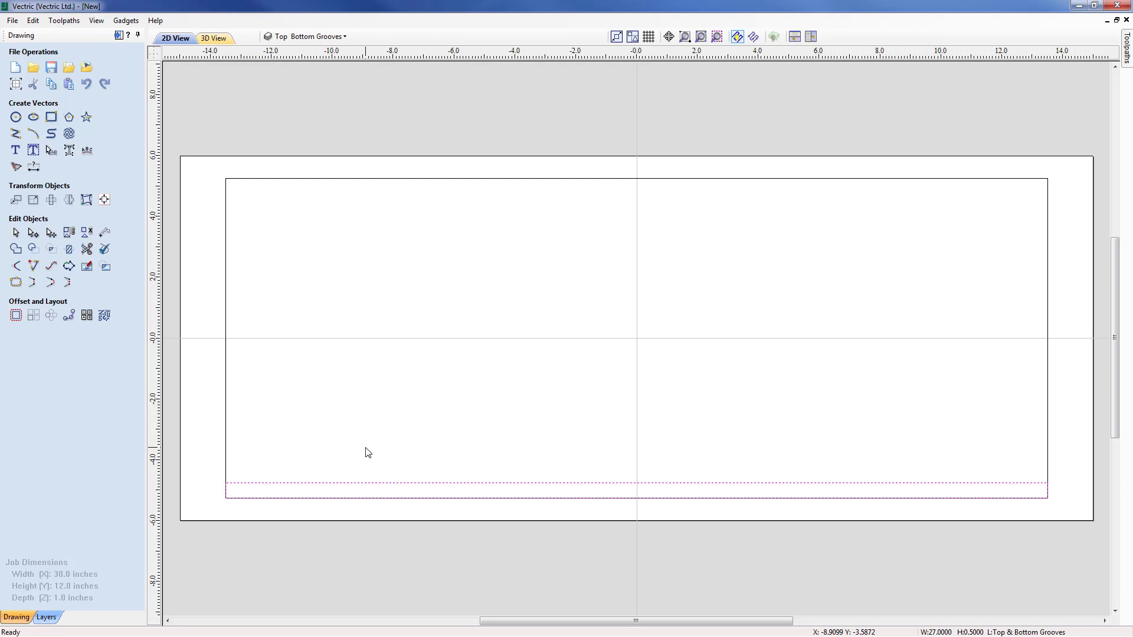
Move the groove rectangle up by 3/8 inch using a relative move.
left_click(15, 201)
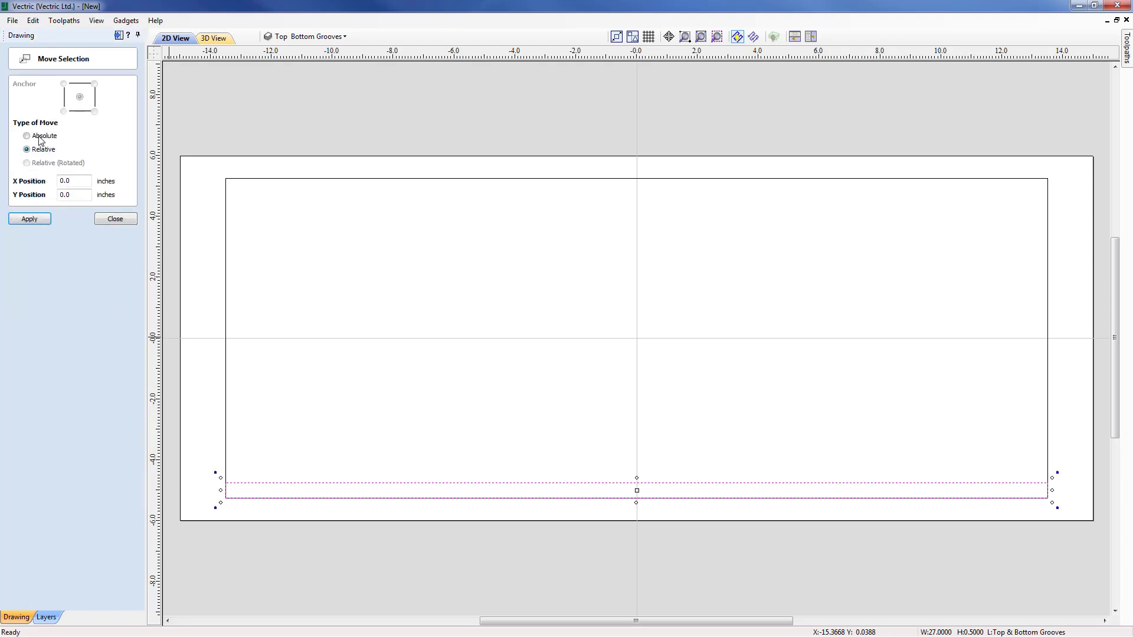
double_click(71, 196)
type("3/8")
key("equal")
left_click(39, 221)
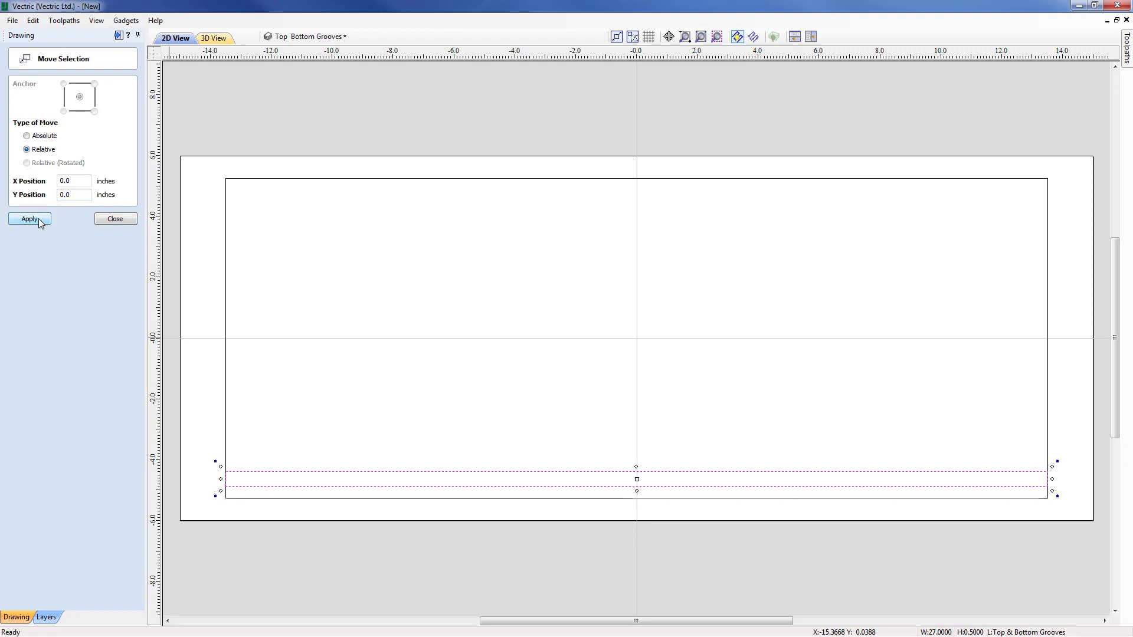
left_click(114, 220)
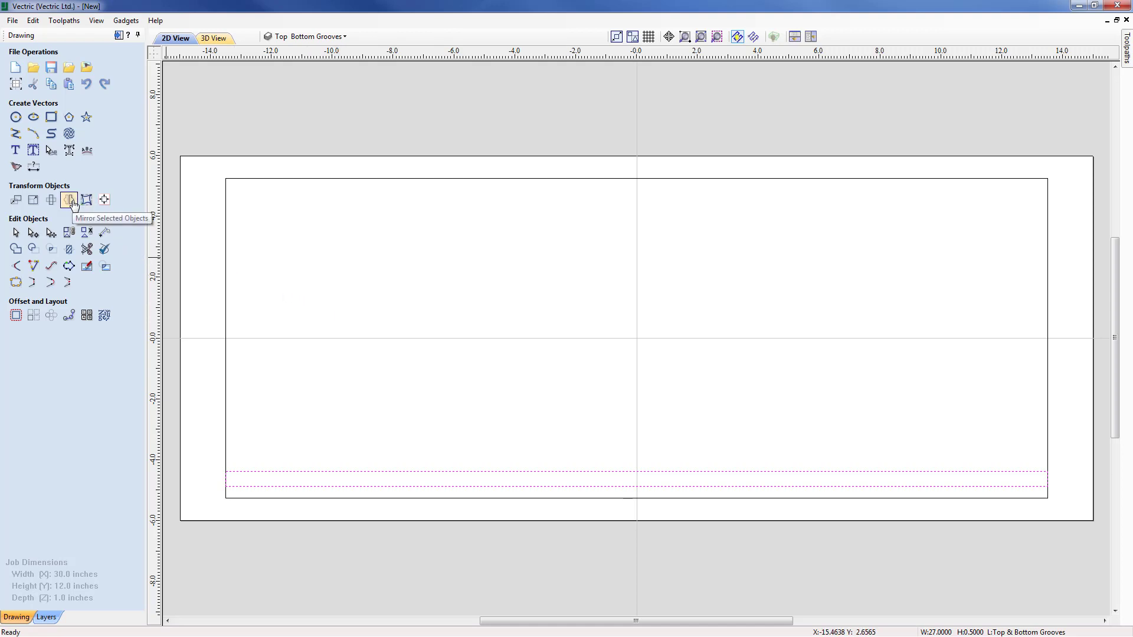
Create a mirrored copy of the groove rectangle, flipped vertically about the job centre, and clear the selection.
left_click(70, 201)
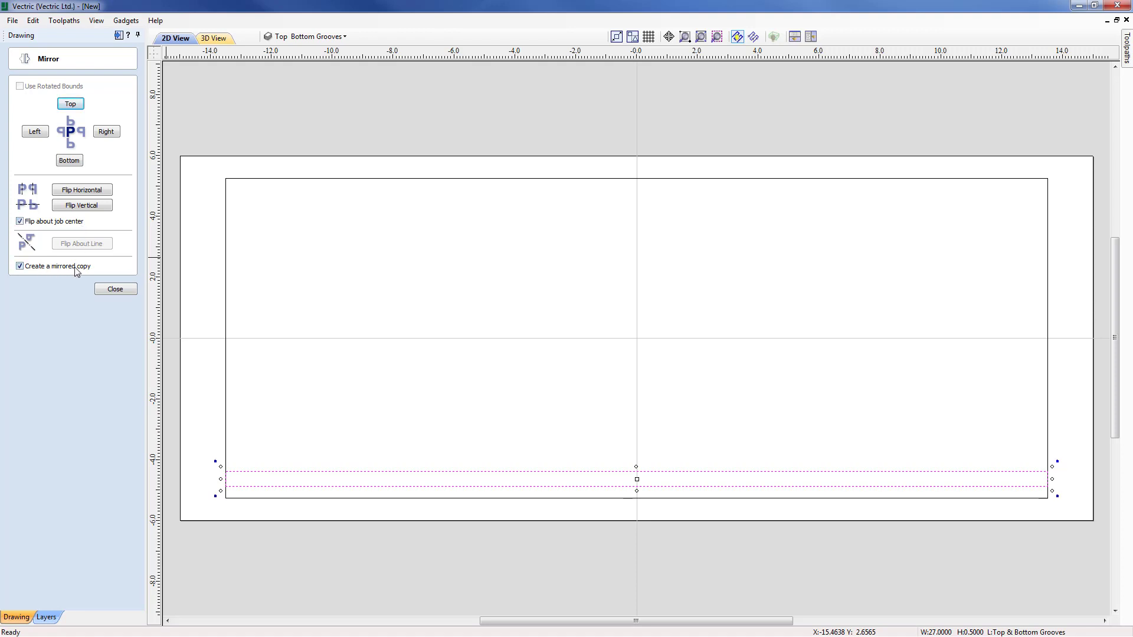
left_click(82, 206)
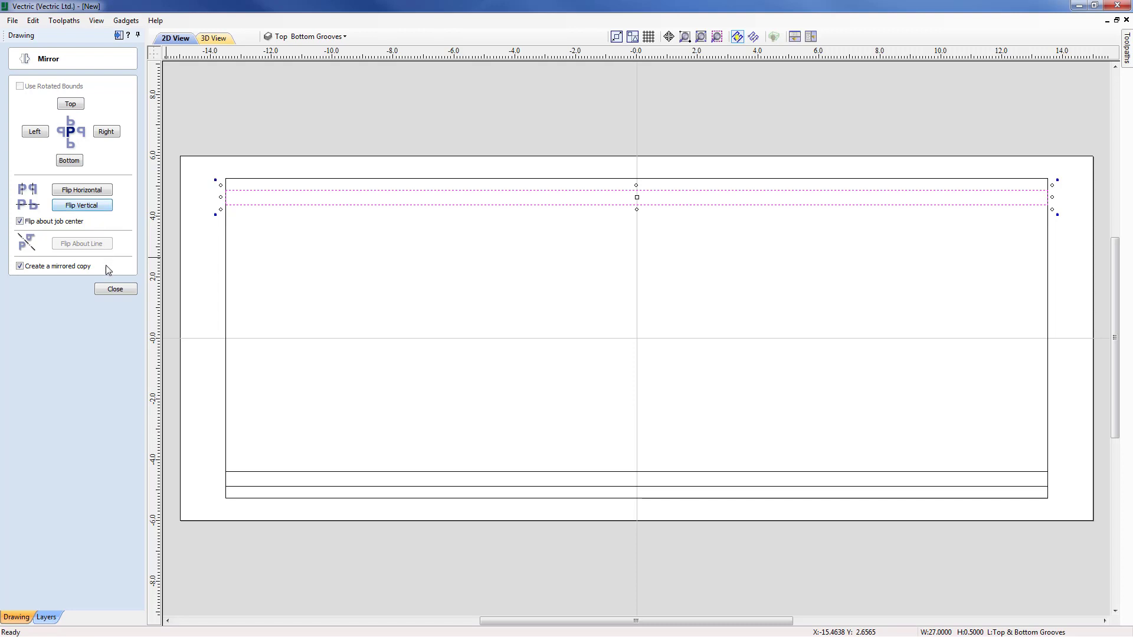
left_click(113, 289)
left_click(264, 273)
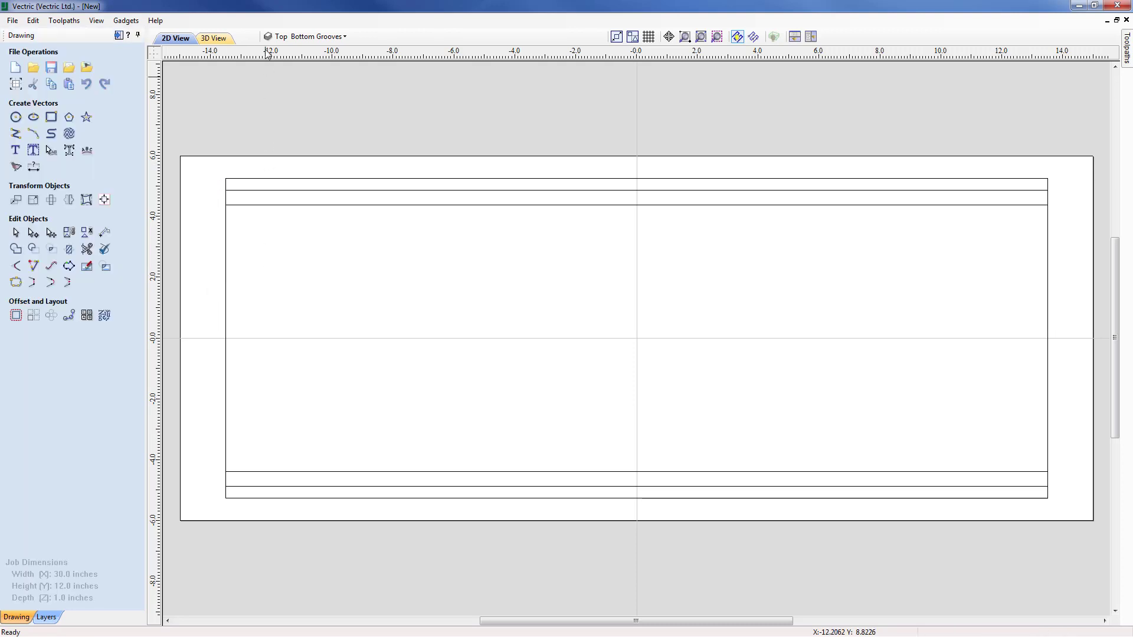
Toggle the visibility of the Top & Bottom Grooves and Outline Shape layers to check which vectors each holds.
left_click(344, 37)
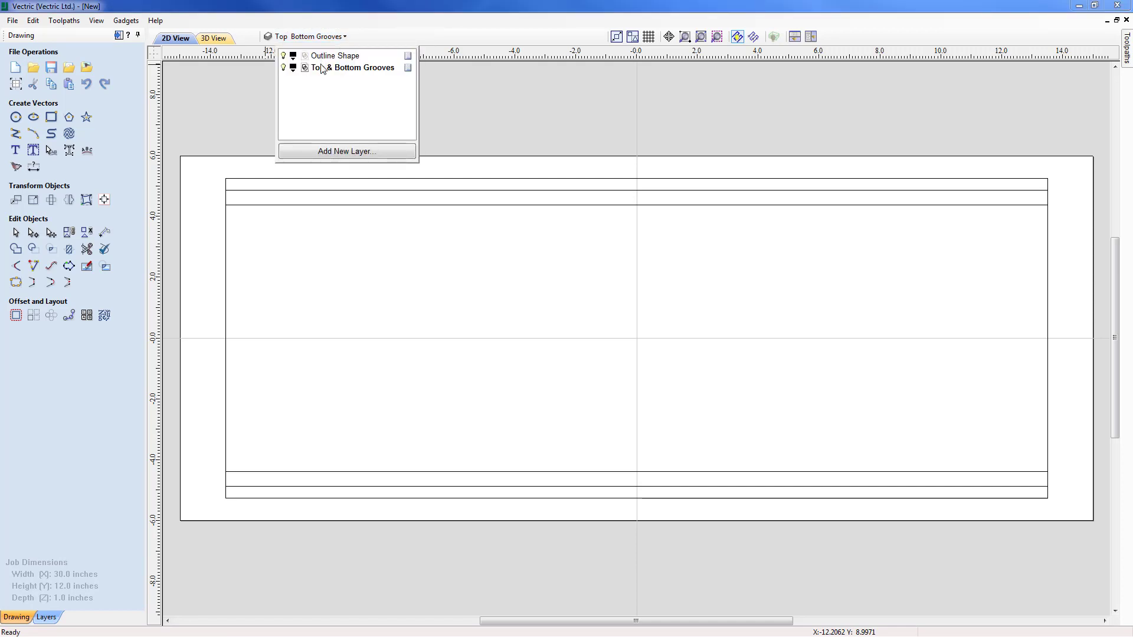
left_click(284, 68)
left_click(284, 68)
left_click(285, 69)
left_click(285, 69)
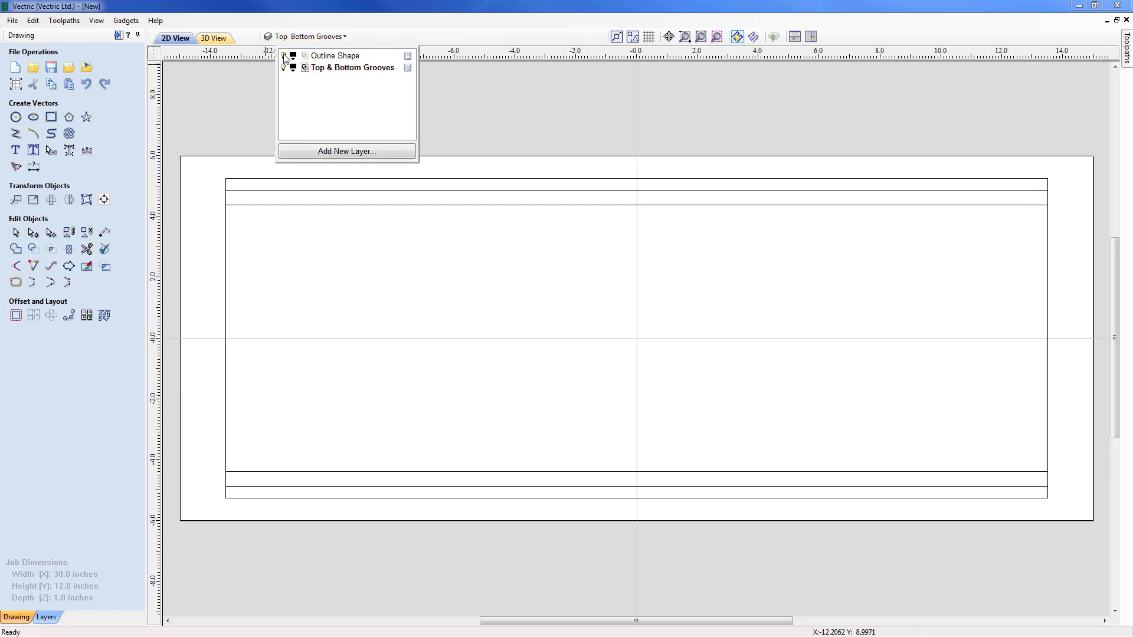
left_click(284, 57)
left_click(284, 56)
left_click(285, 56)
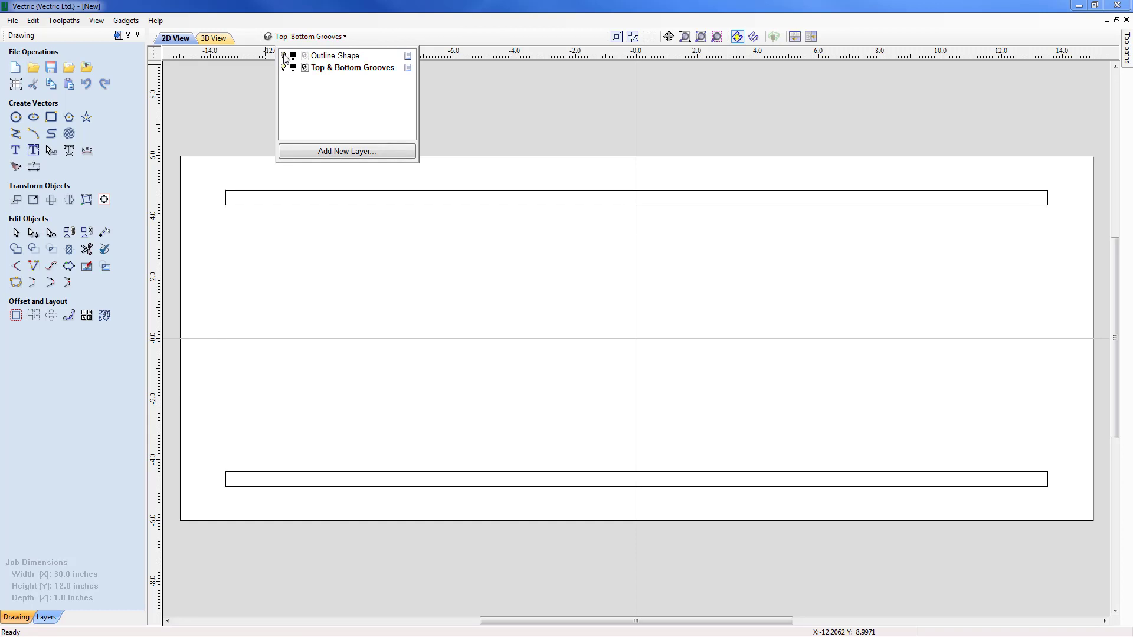
left_click(284, 56)
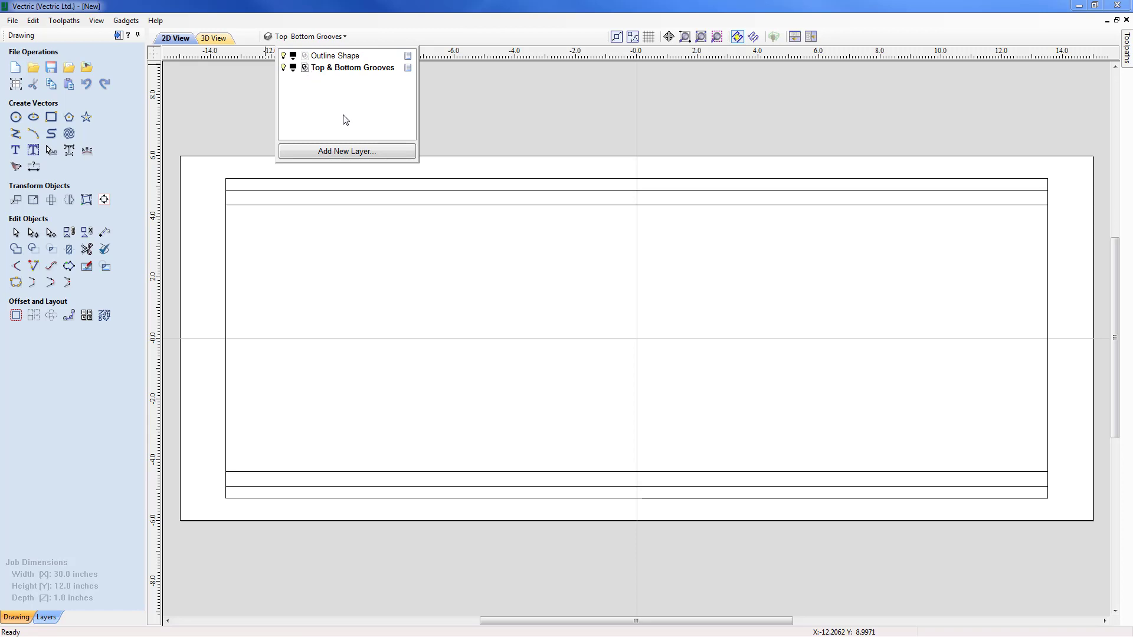
Add a new layer named Foils and hide the Top & Bottom Grooves and Outline Shape layers.
left_click(356, 152)
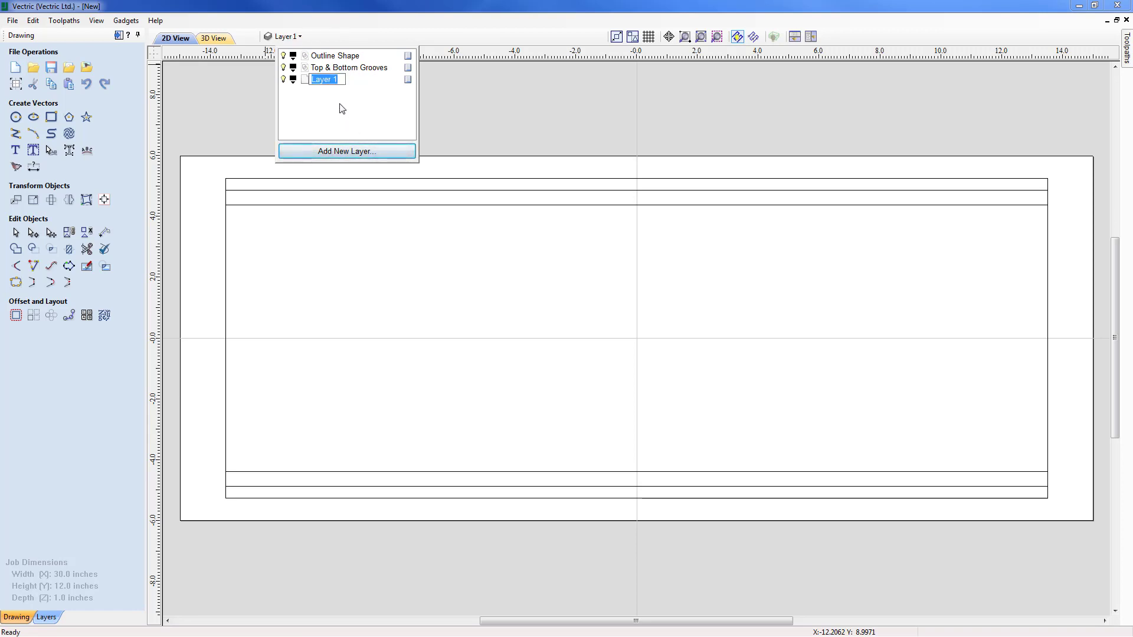
type("Foils")
left_click(283, 67)
left_click(283, 56)
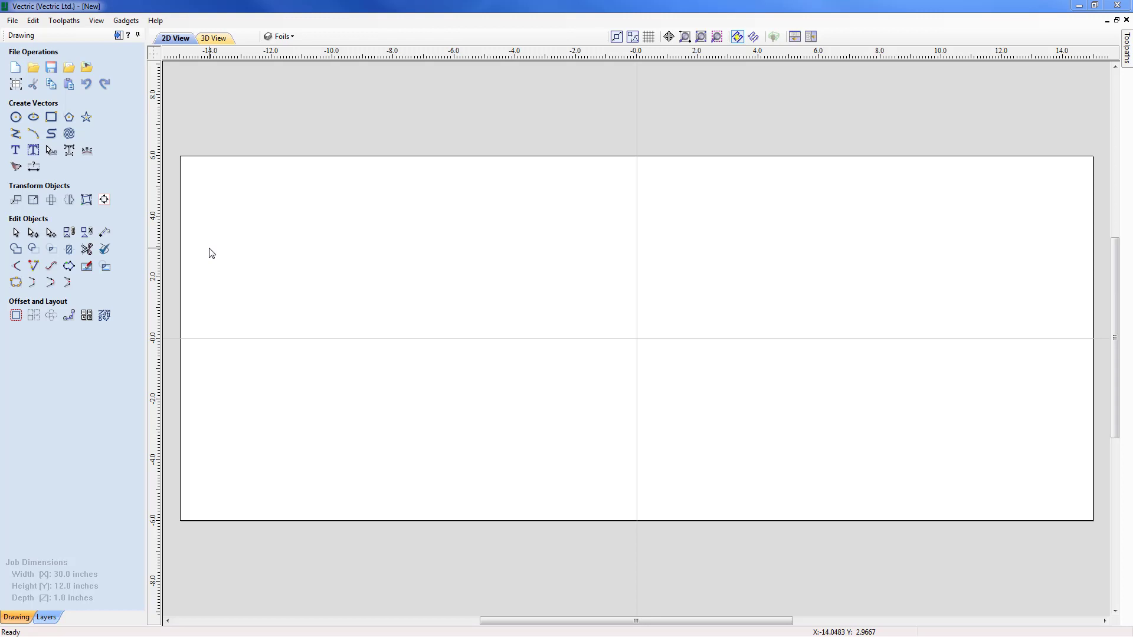
Create a circle with a 1.5 inch diameter centred at X 0, Y 0.
left_click(16, 118)
left_click(60, 100)
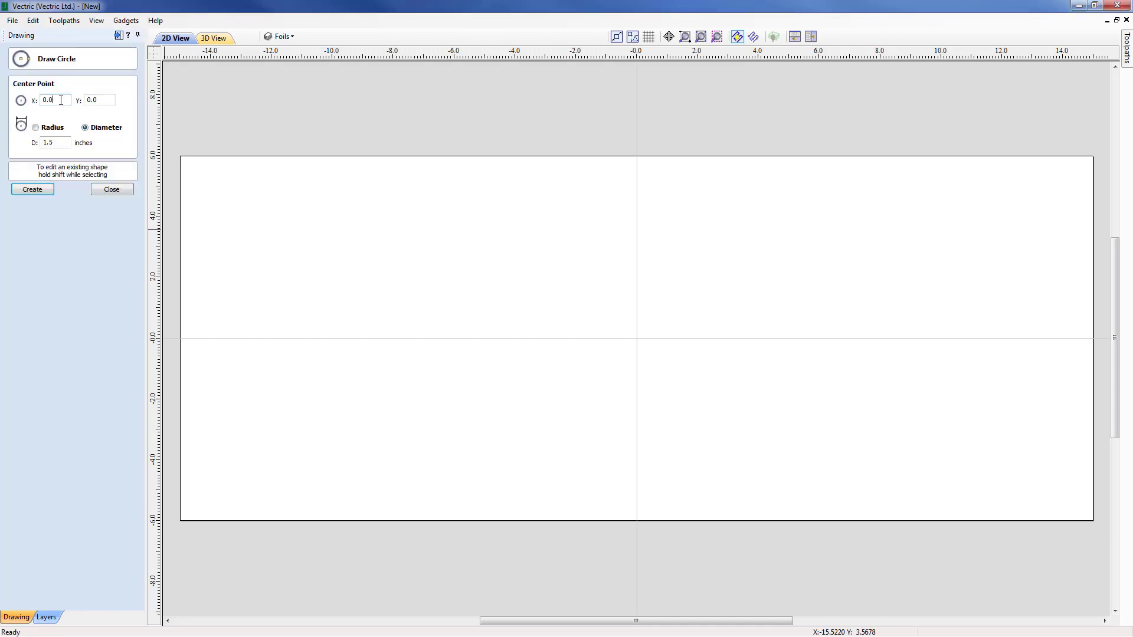
left_click_drag(60, 101, 39, 101)
left_click(99, 101)
left_click(59, 143)
left_click_drag(59, 144, 40, 143)
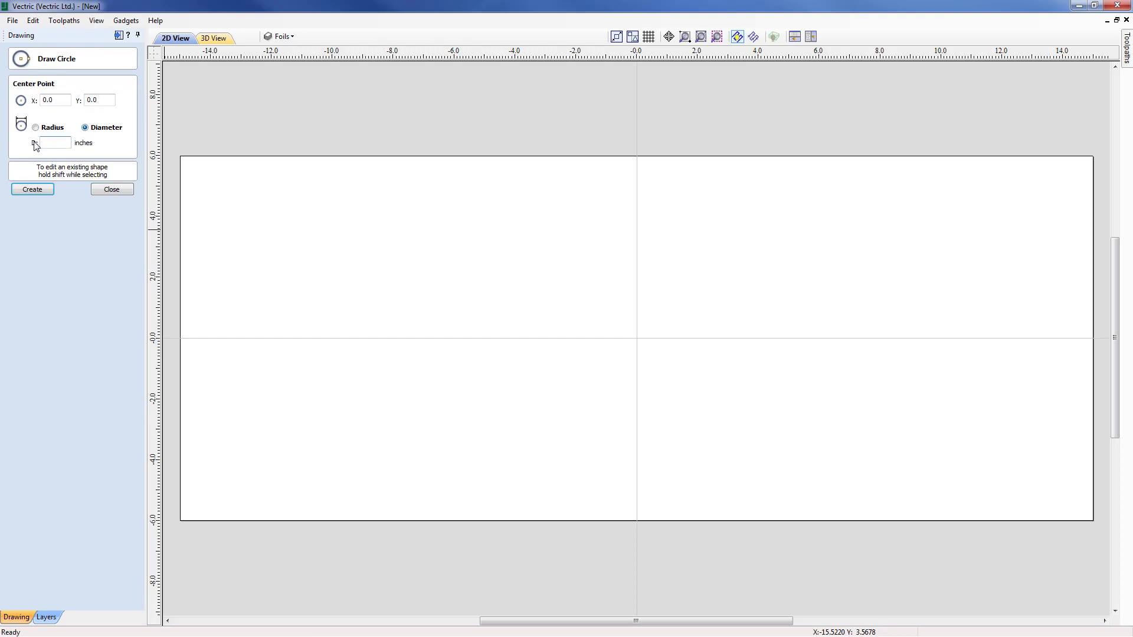
left_click(33, 190)
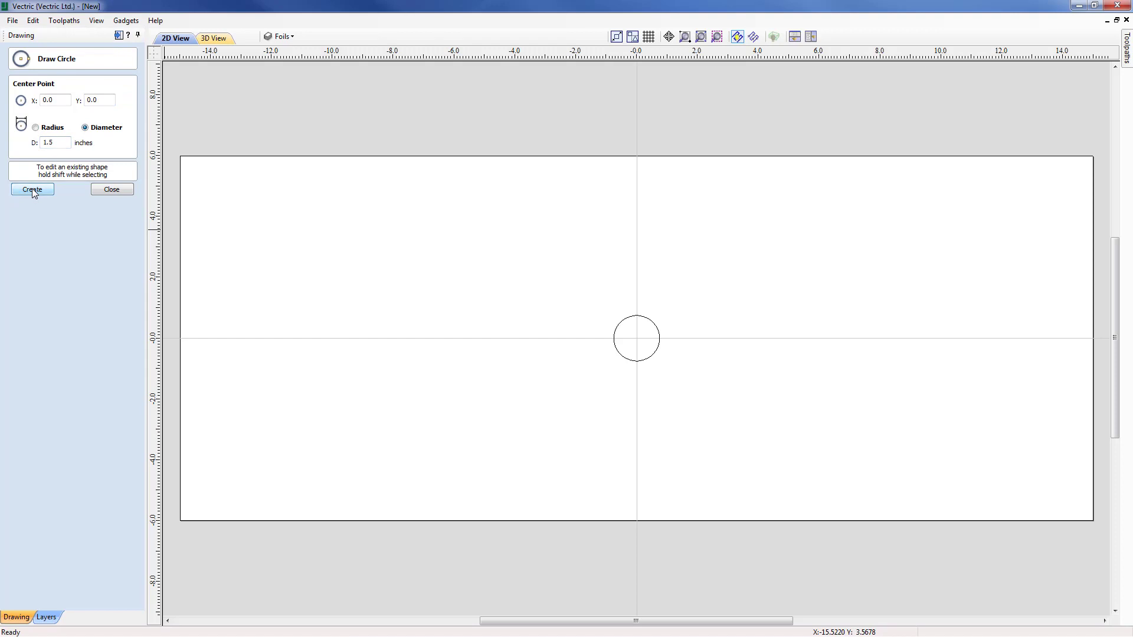
left_click(111, 189)
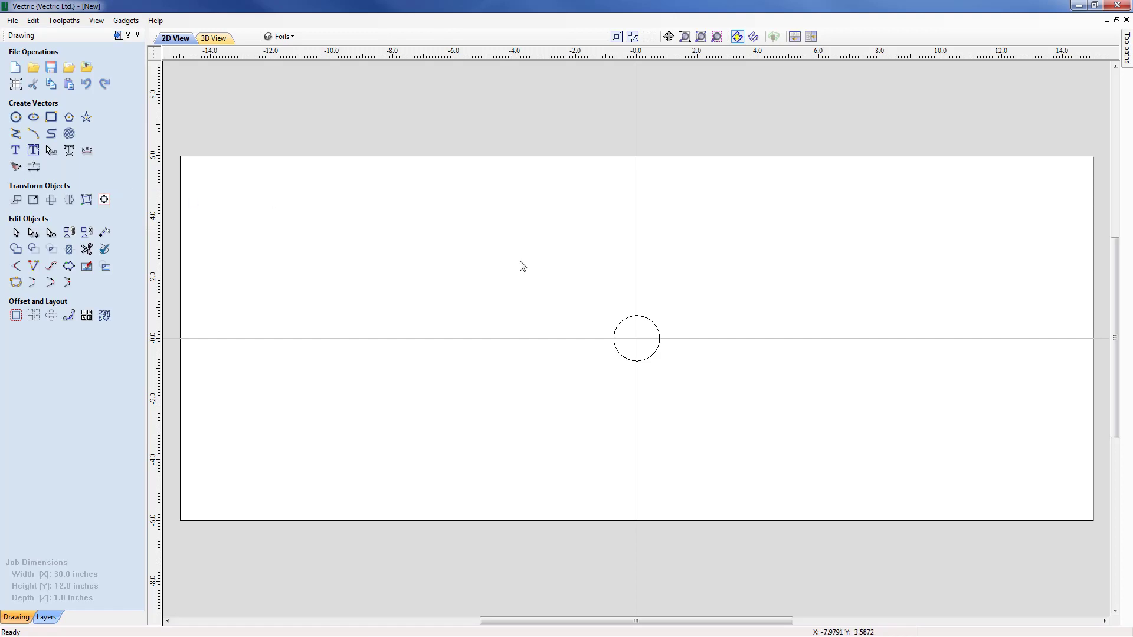
Move the 1.5 inch circle by -2/3 inch in Y, relative to its current position.
left_click(654, 361)
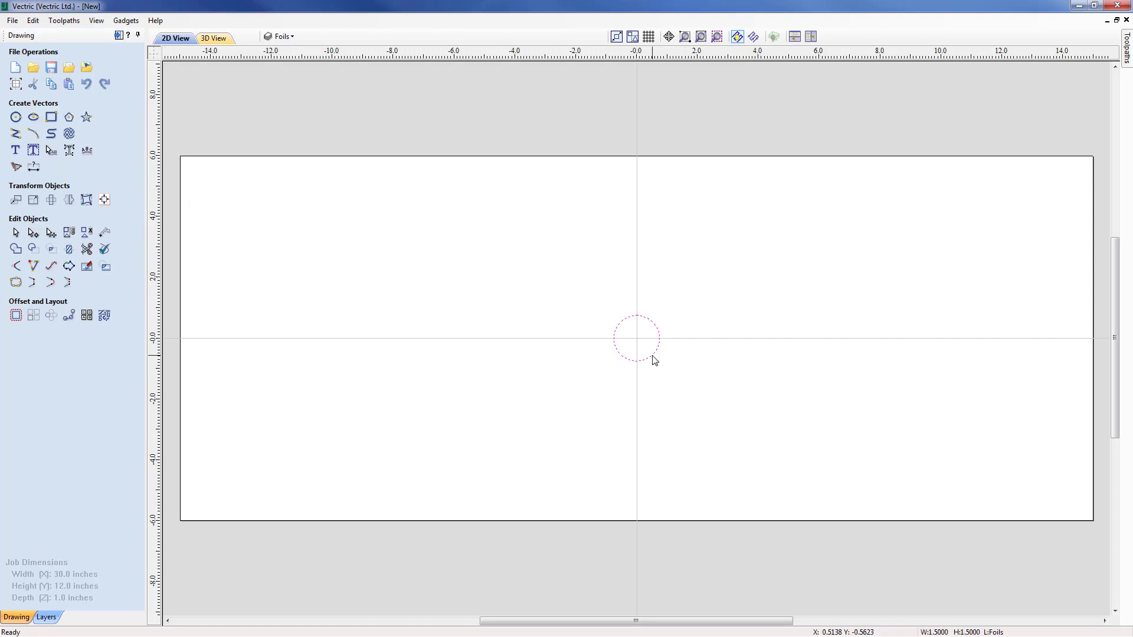
left_click(16, 201)
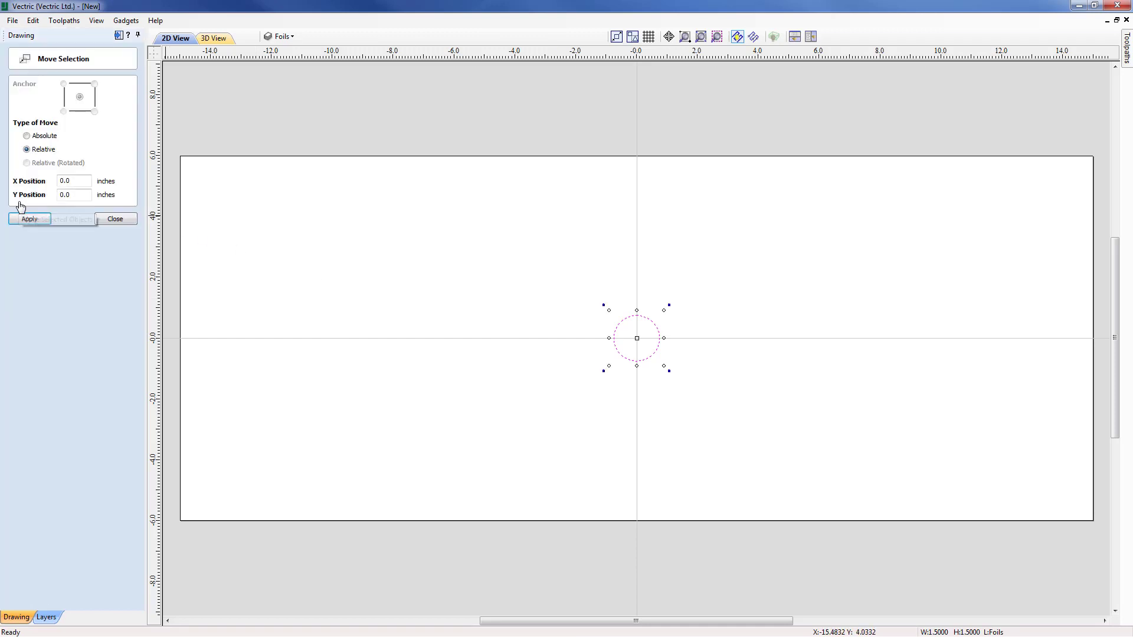
double_click(74, 196)
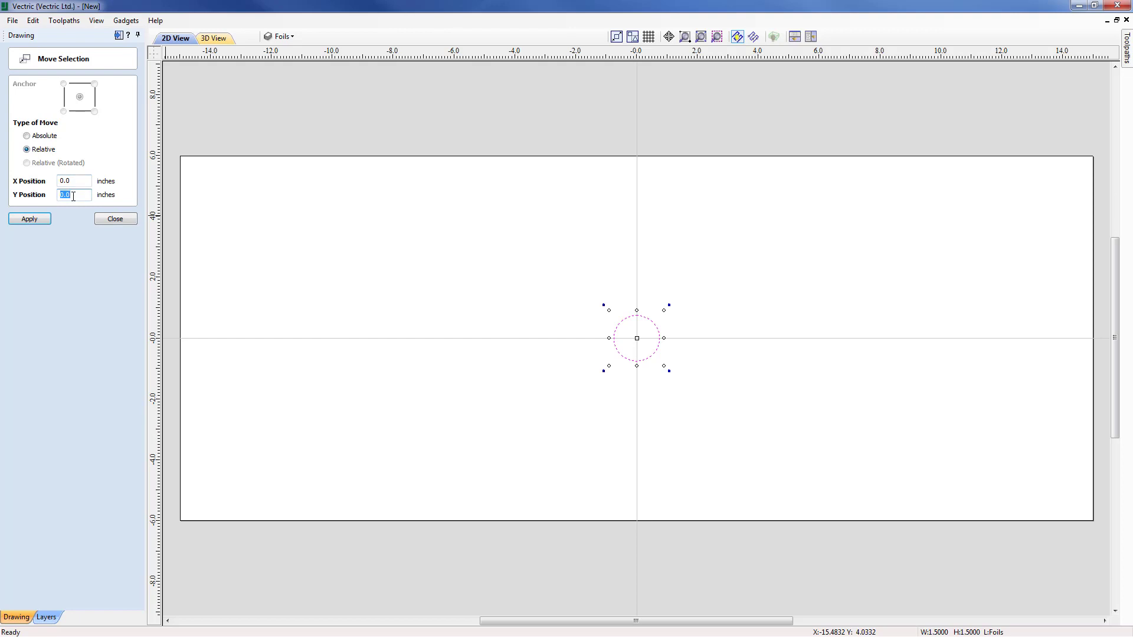
type("-2/3")
key("equal")
left_click(33, 219)
left_click(115, 218)
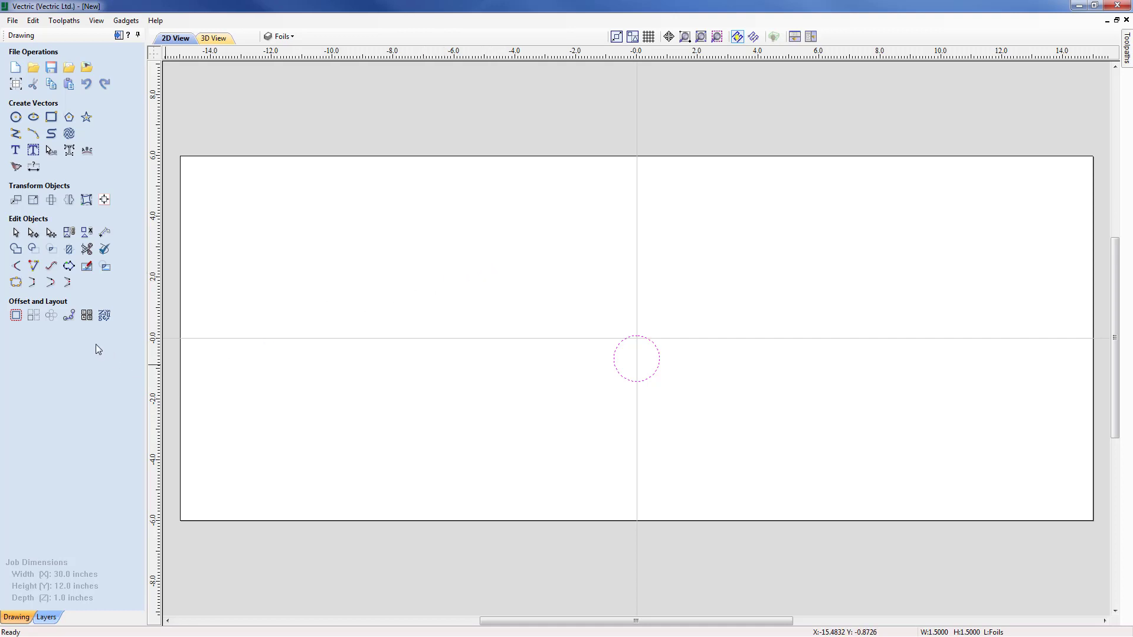
Circular-copy the circle to make 3 items over a 360-degree total angle about X 0, Y 0, and weld them into one shape.
left_click(53, 317)
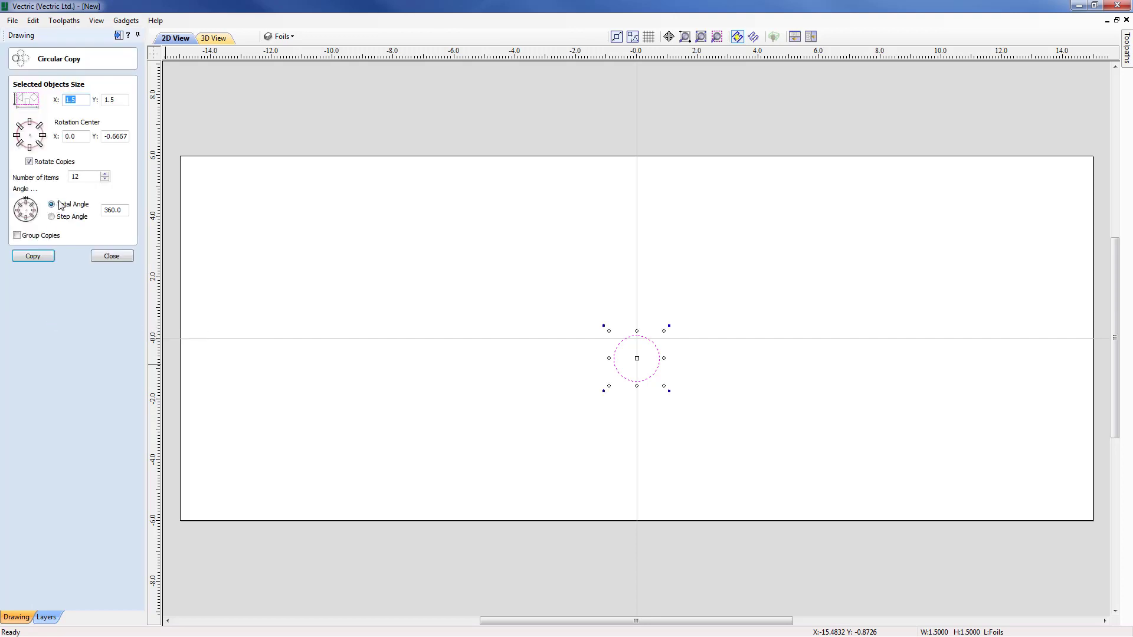
left_click(30, 141)
double_click(83, 178)
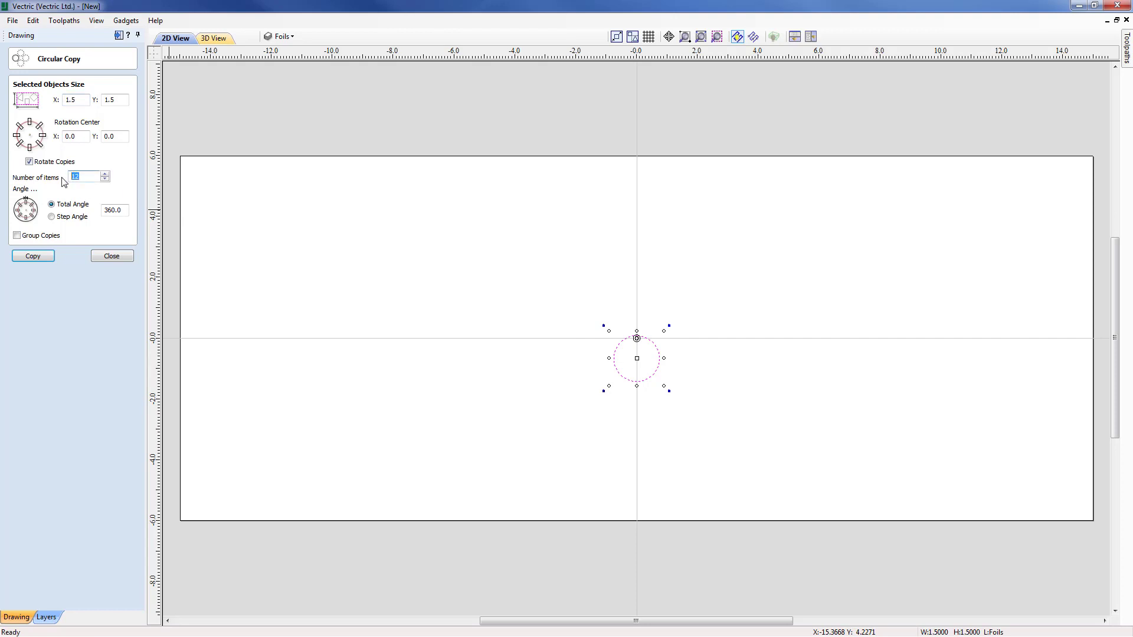
type("3")
double_click(126, 210)
left_click(38, 256)
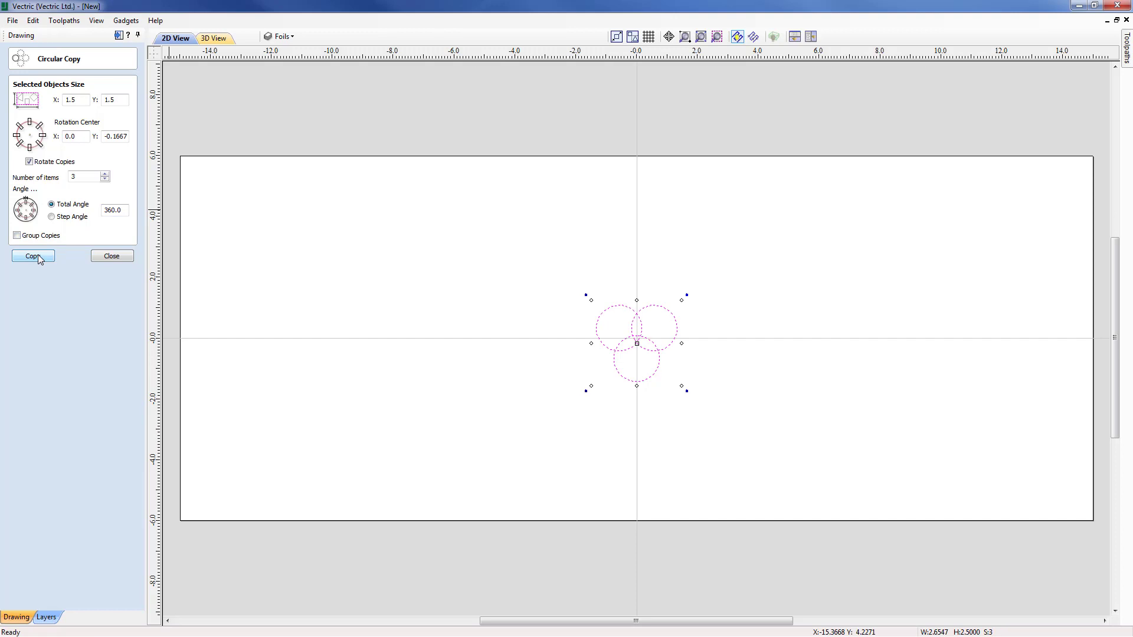
left_click(124, 257)
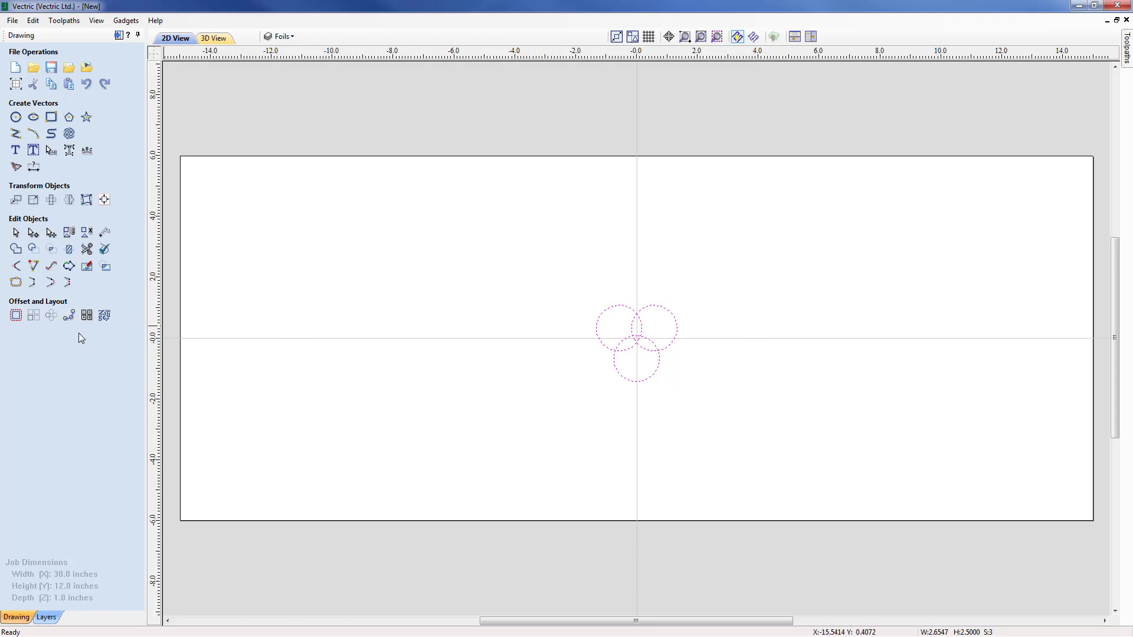
left_click(15, 249)
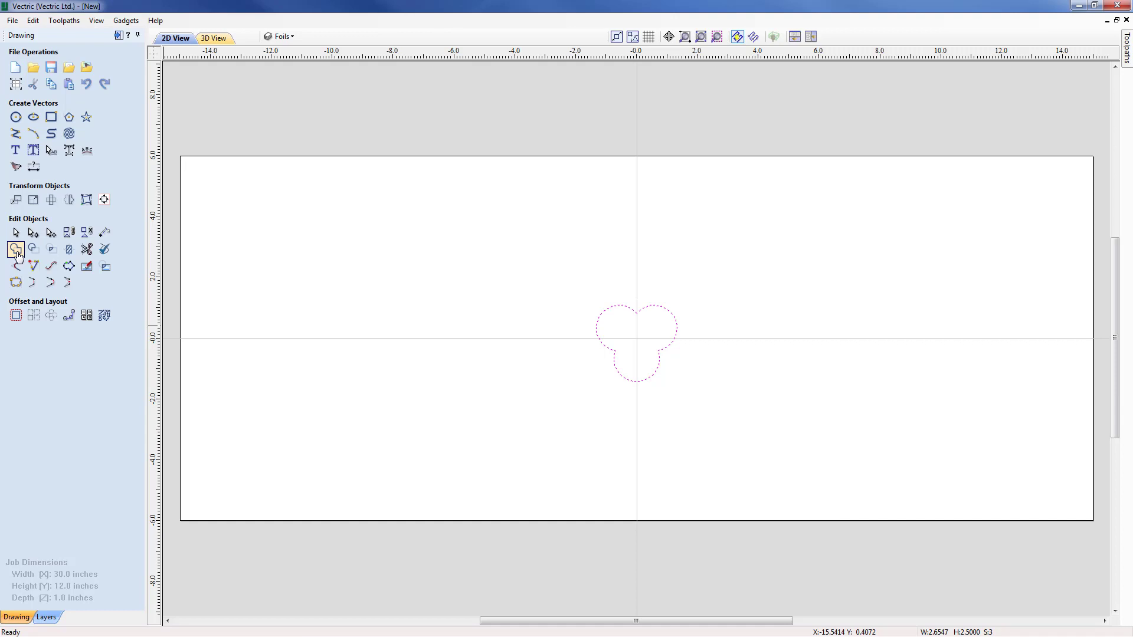
Offset the three-lobed shape inwards by .25 inch with sharp offset corners, keeping the original and selecting the new vector.
left_click(16, 317)
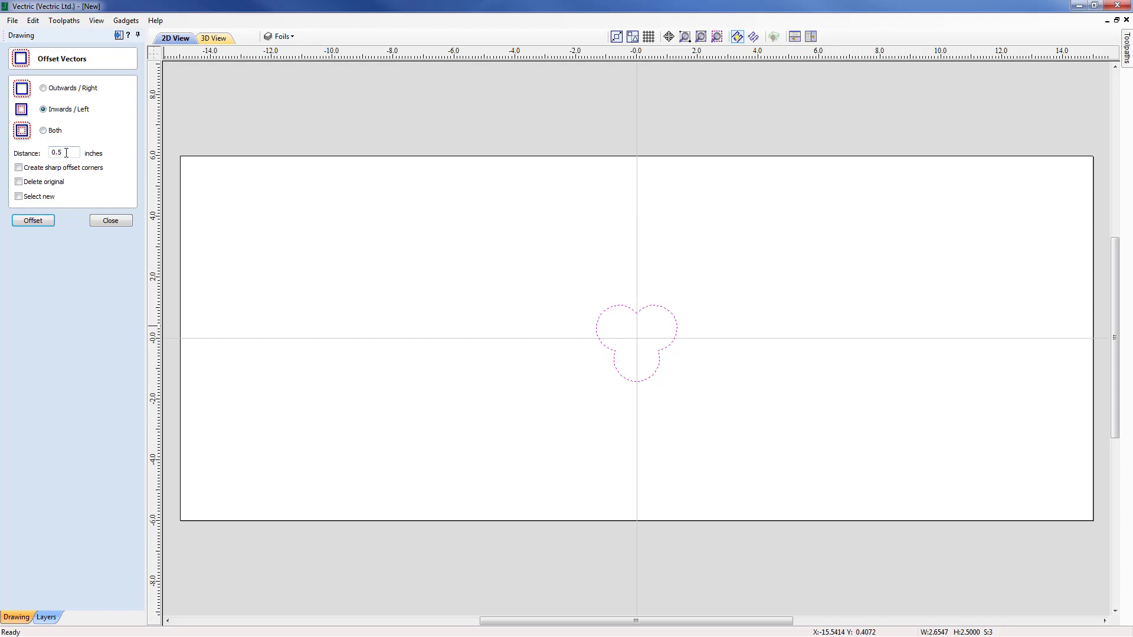
double_click(66, 152)
type(".25")
left_click(18, 168)
scroll(653, 334, "up", 3)
scroll(651, 334, "up", 3)
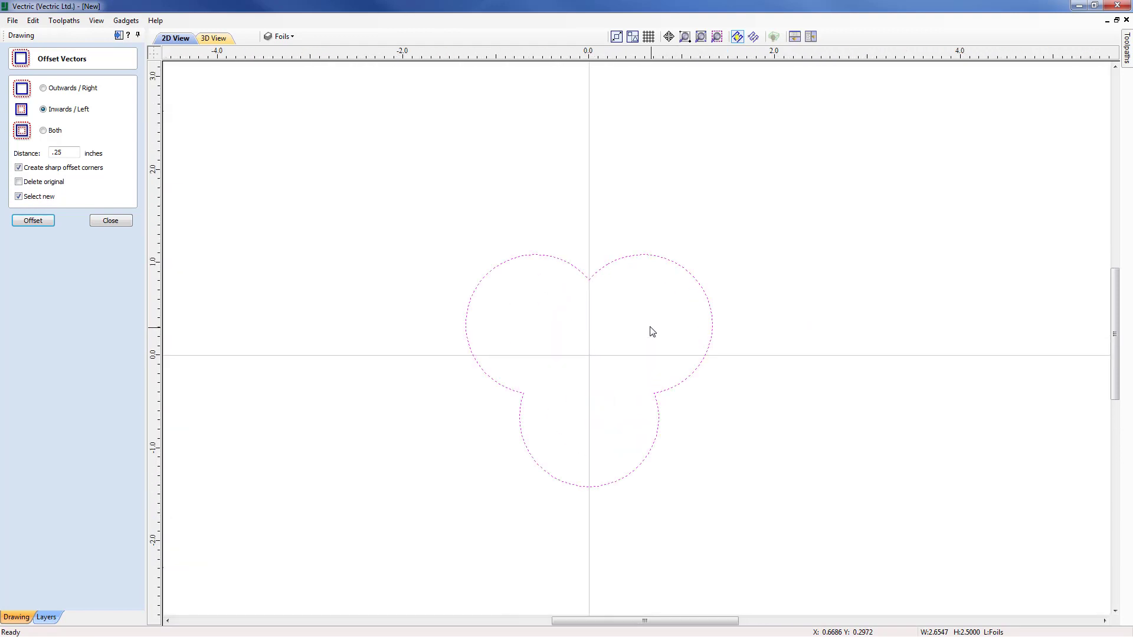
left_click(19, 168)
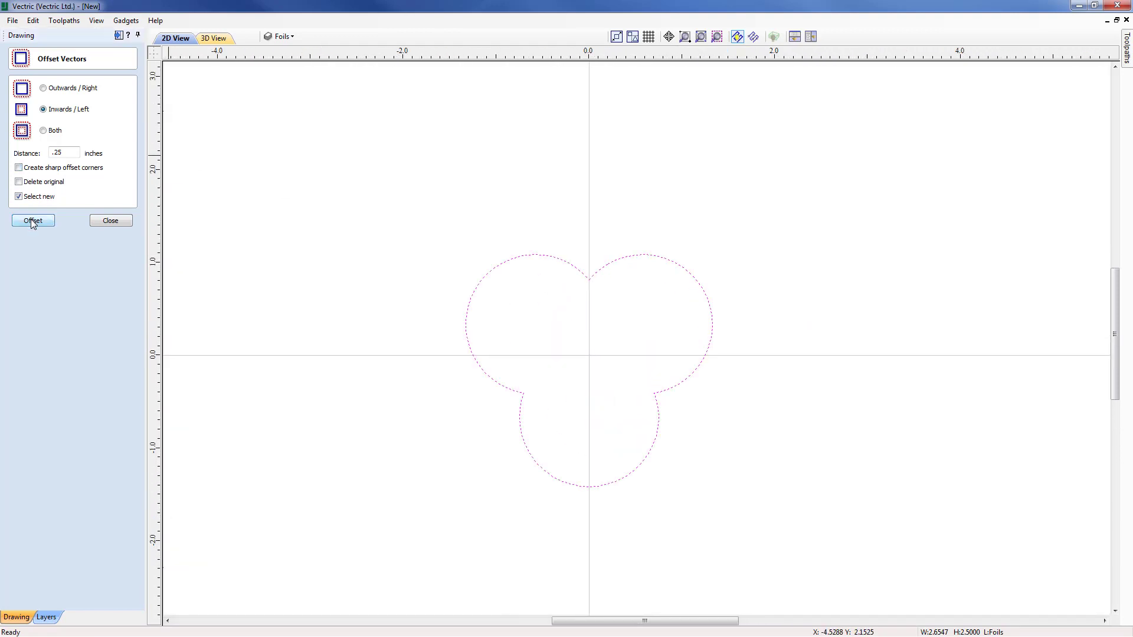
left_click(33, 221)
left_click(31, 221)
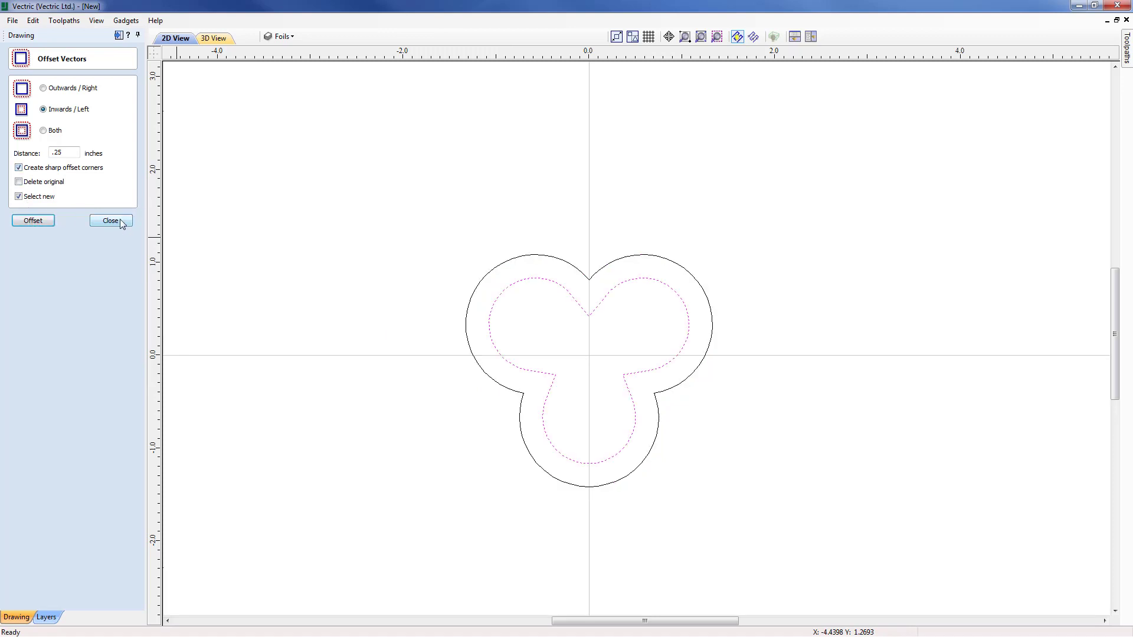
left_click(111, 221)
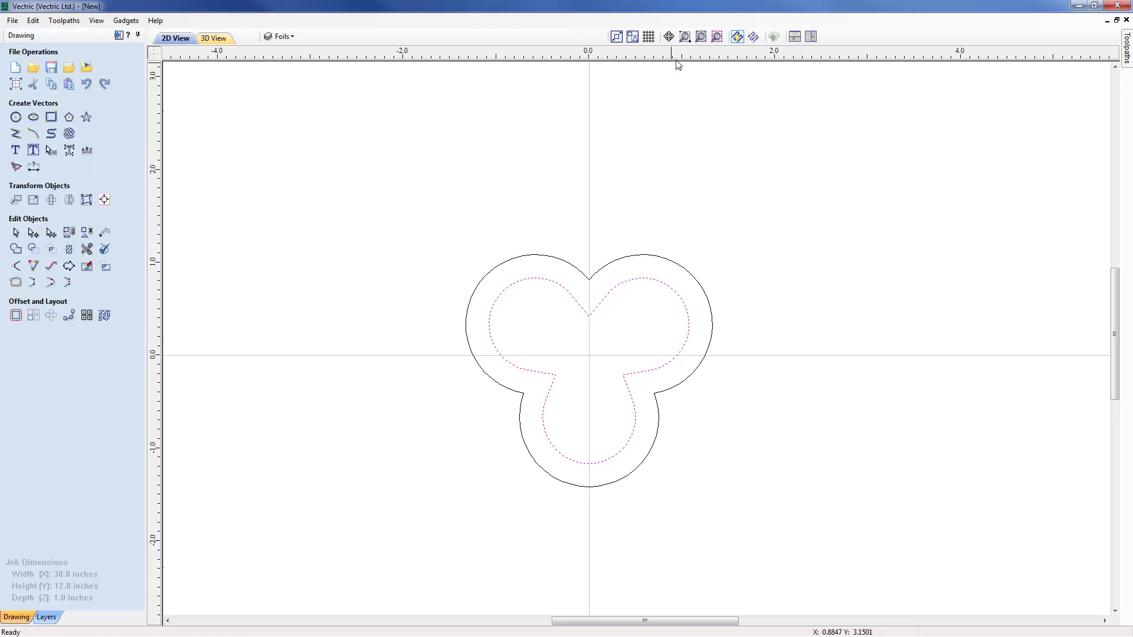
Create a circle with a 1.25 inch diameter centred at X 0, Y 0.
left_click(701, 36)
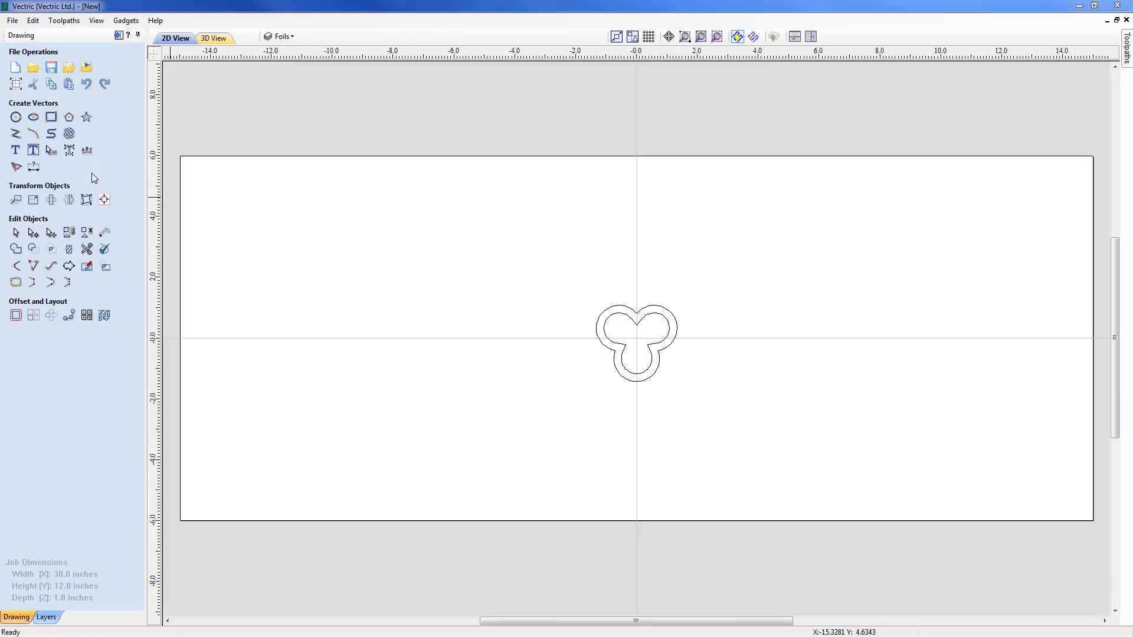
left_click(16, 117)
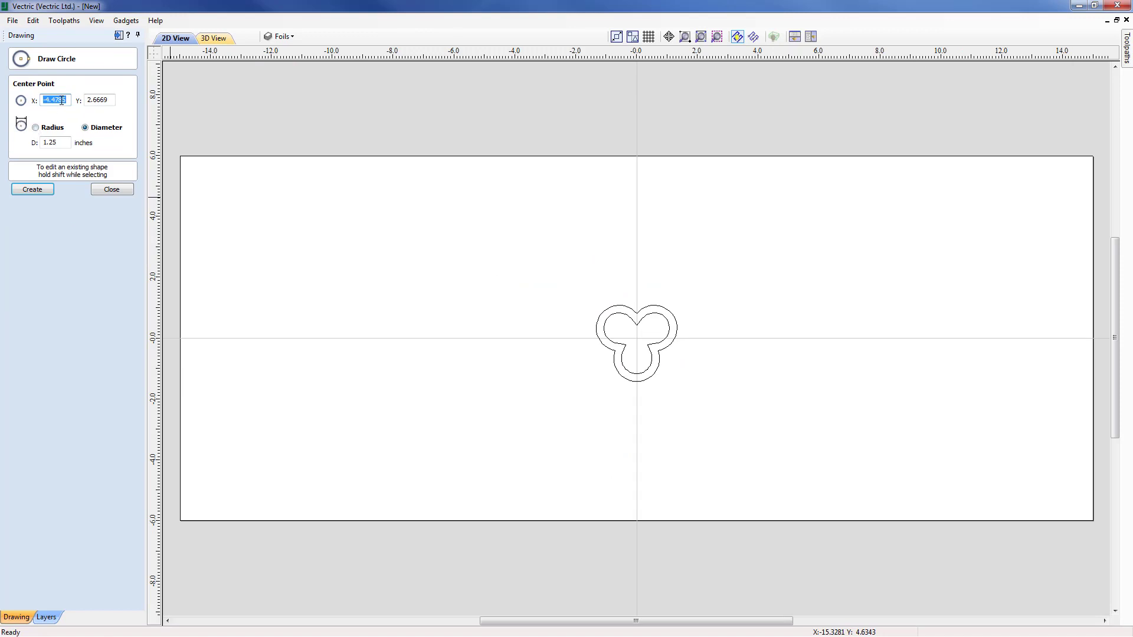
type("0")
double_click(104, 100)
type("0")
left_click(45, 190)
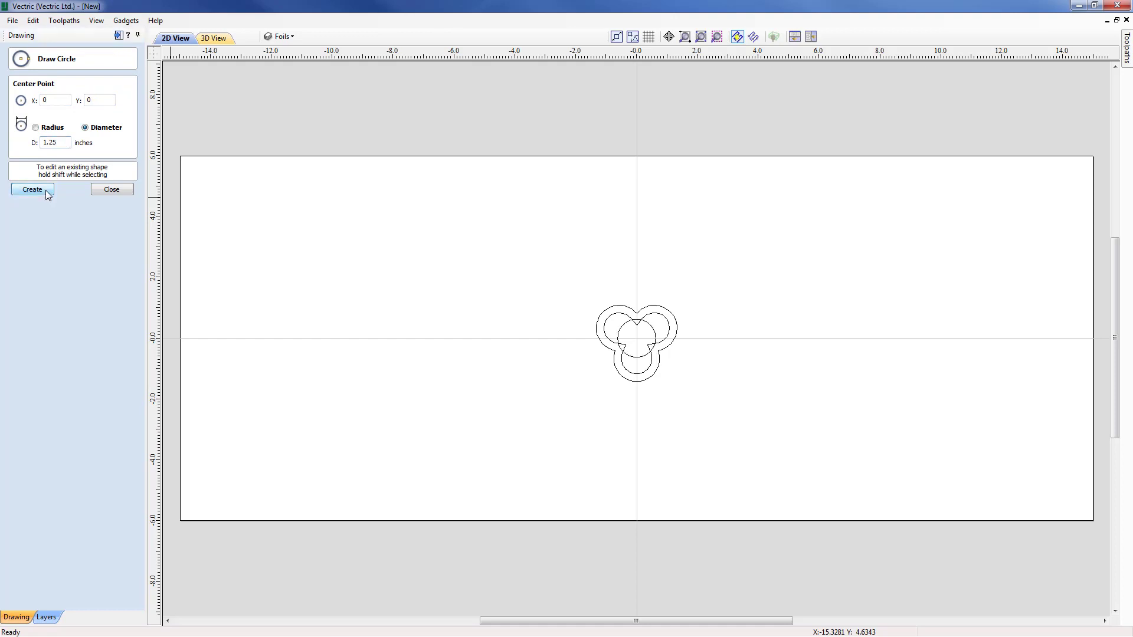
left_click(112, 190)
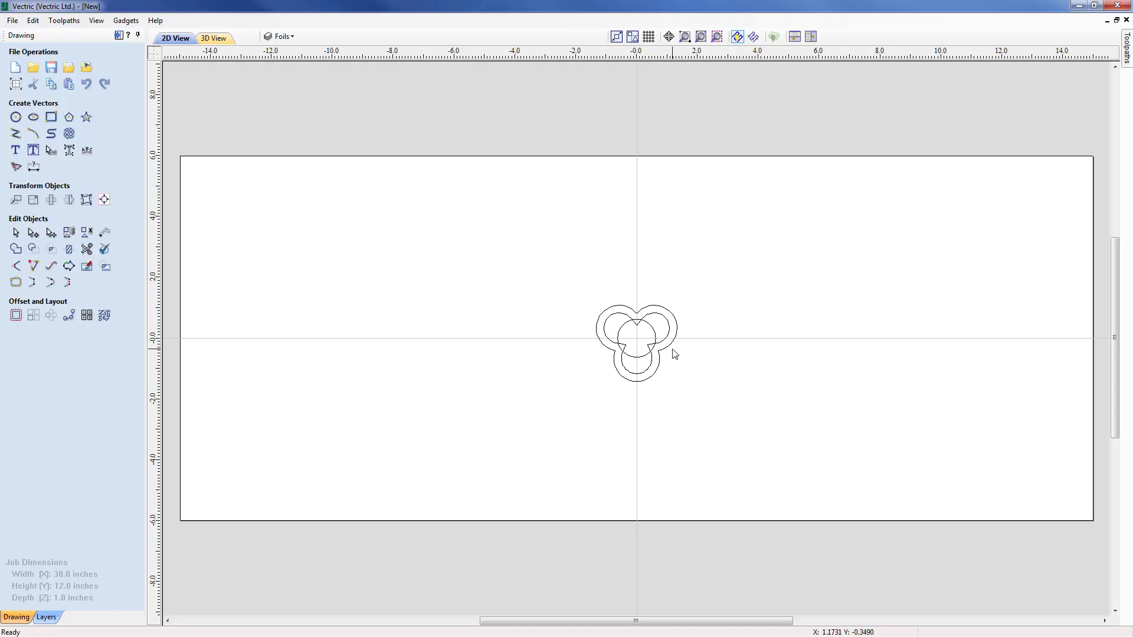
Weld the 1.25 inch circle to the inner offset shape and clear the selection.
scroll(674, 353, "up", 5)
scroll(675, 353, "up", 1)
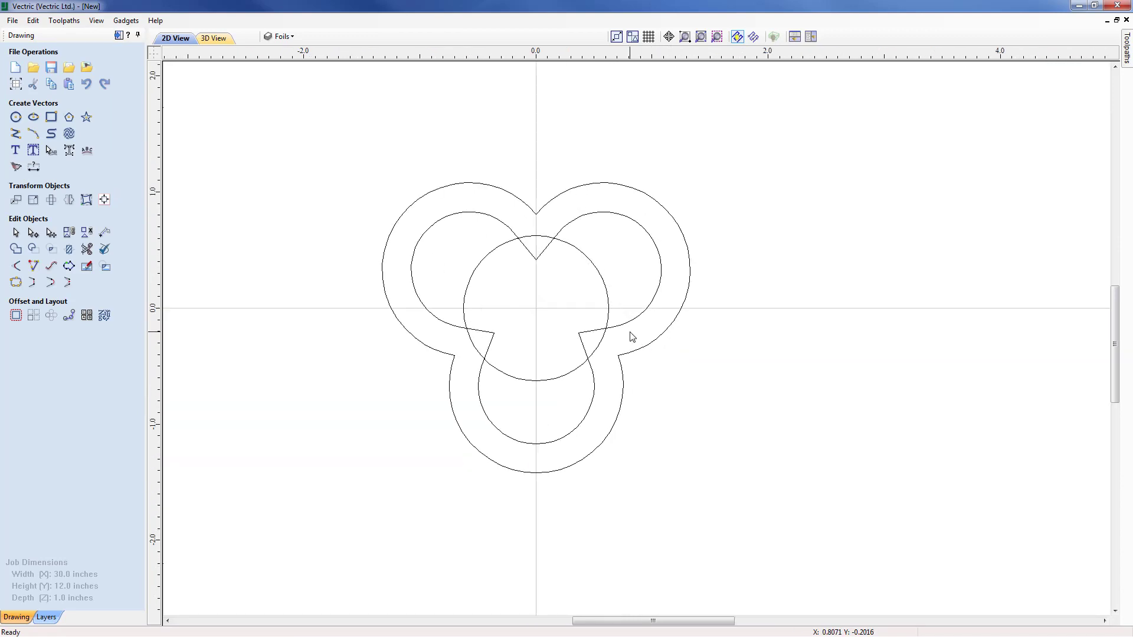
left_click(597, 272)
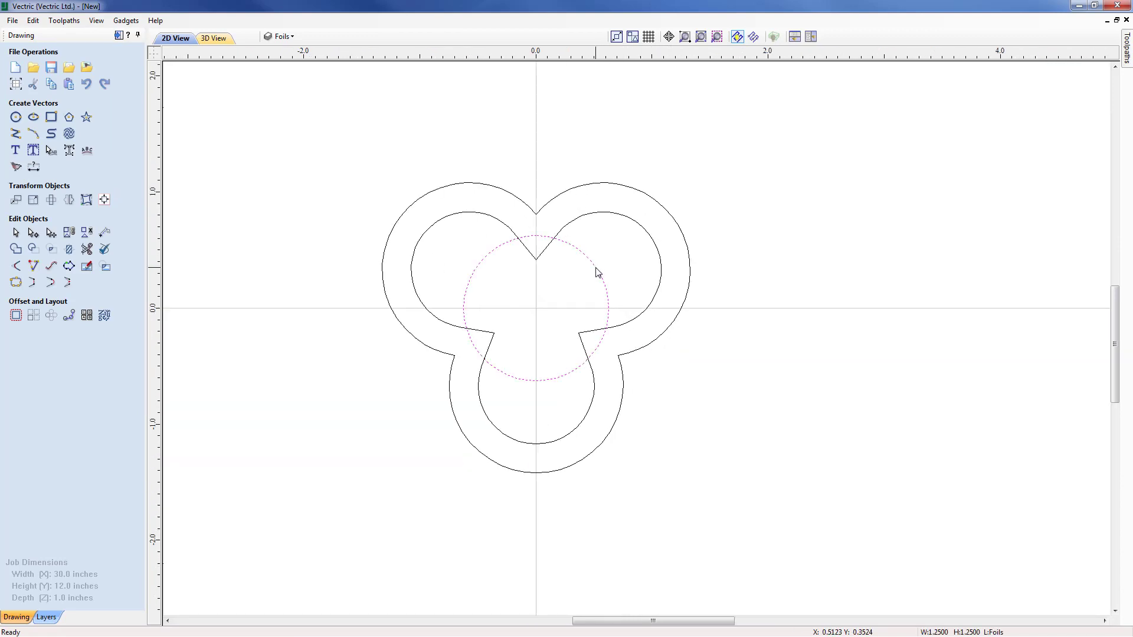
left_click(589, 217, "shift")
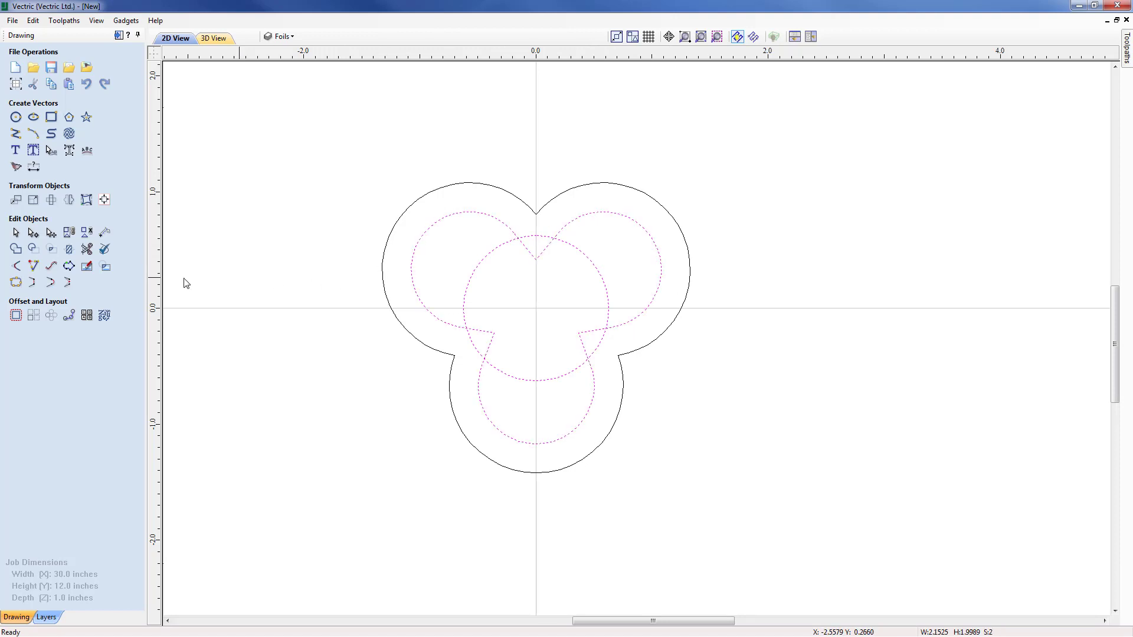
left_click(18, 250)
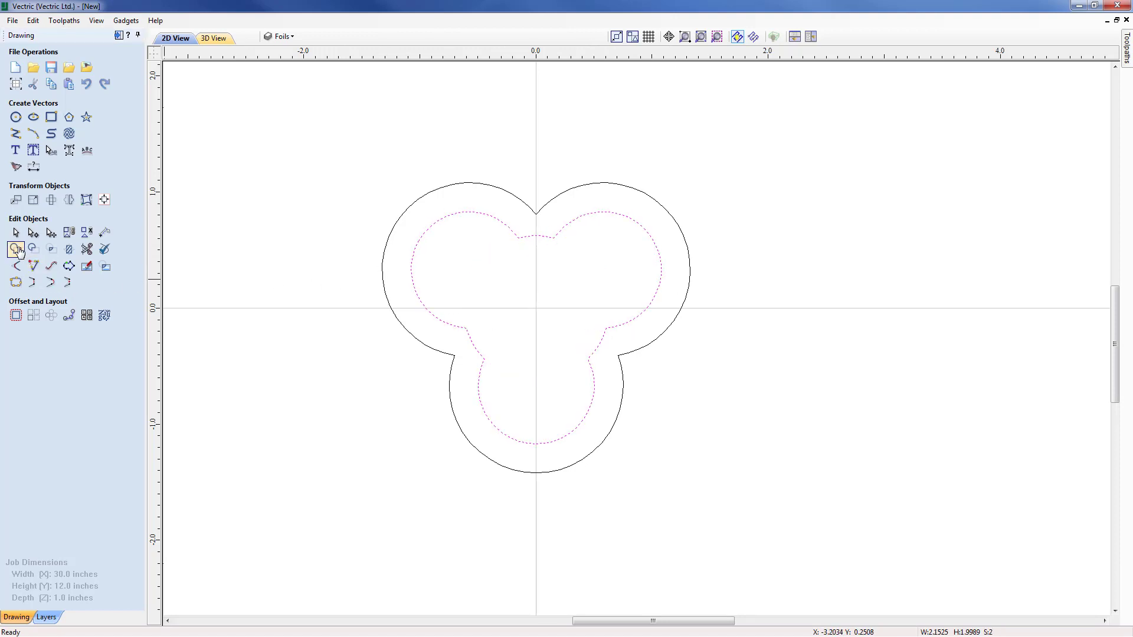
left_click(258, 254)
Draw a circle with a 7.5 inch diameter centred on the job origin at X 0, Y 0.
scroll(258, 263, "down", 3)
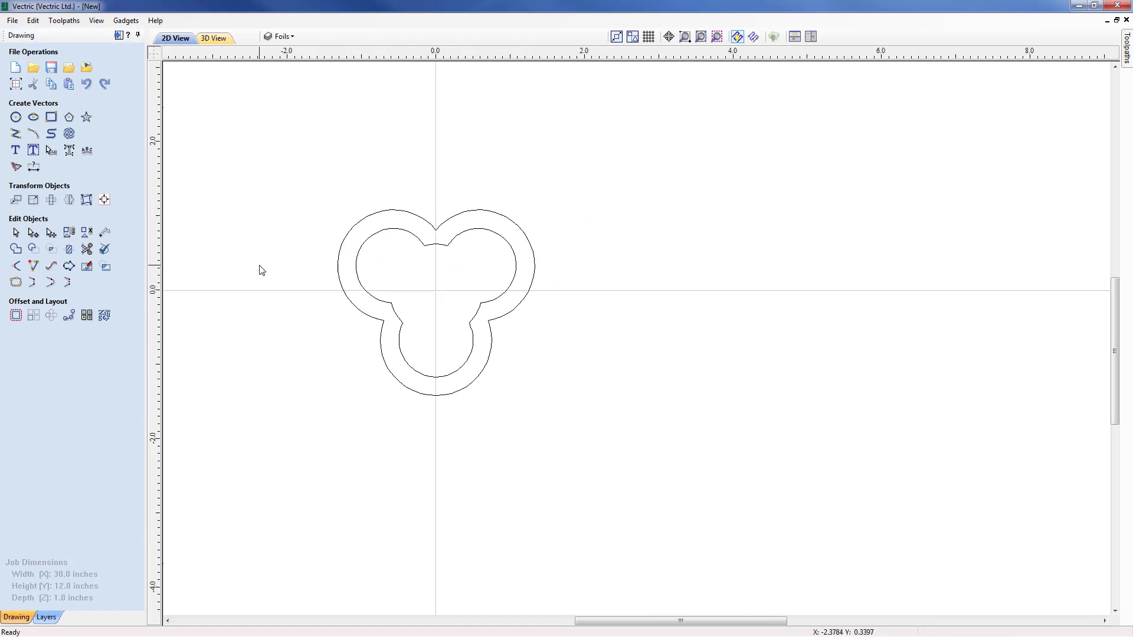
left_click(701, 36)
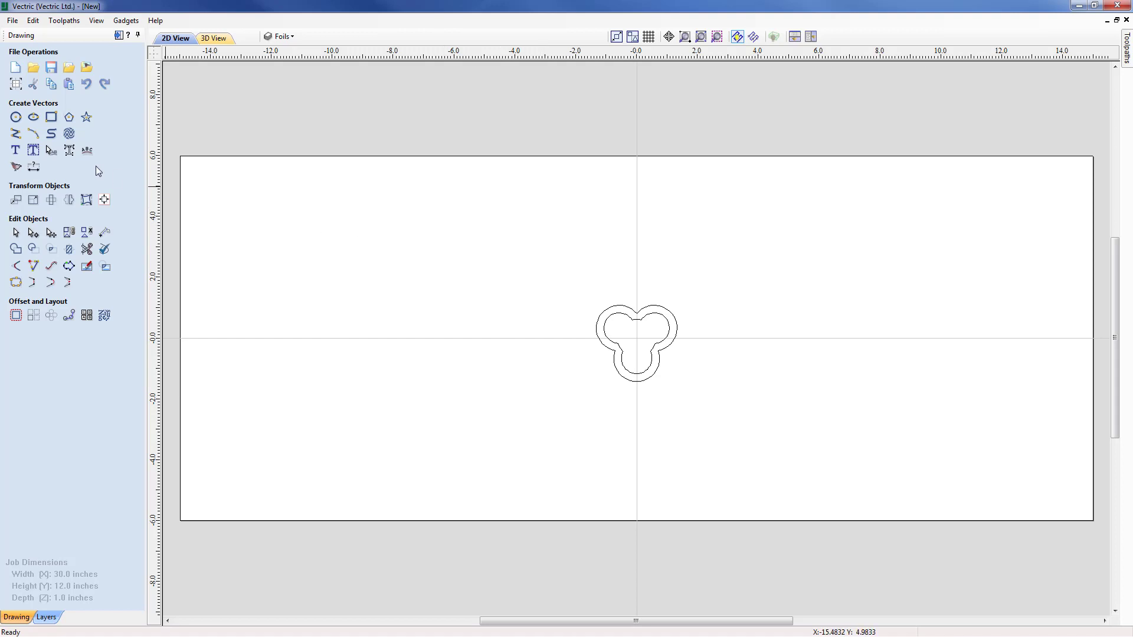
left_click(17, 117)
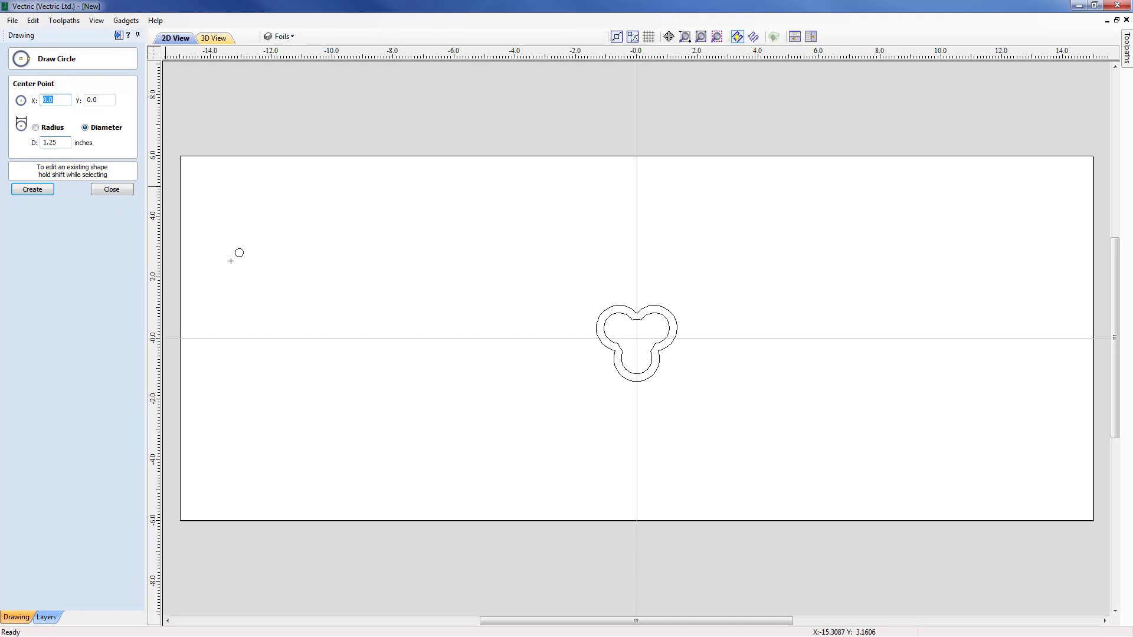
left_click(636, 337)
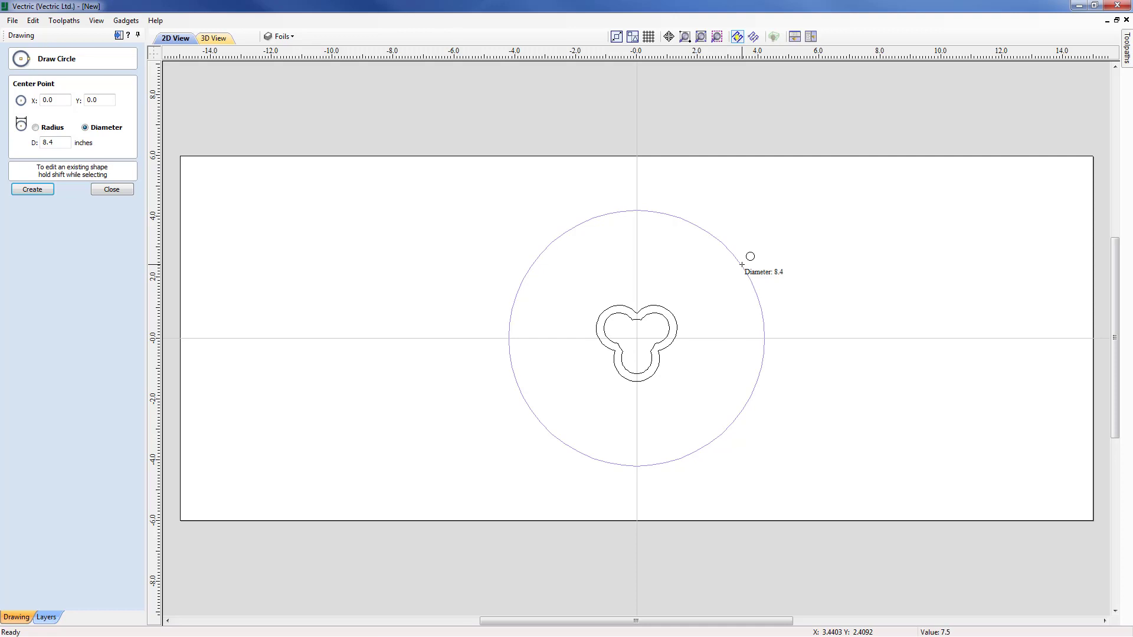
key("Return")
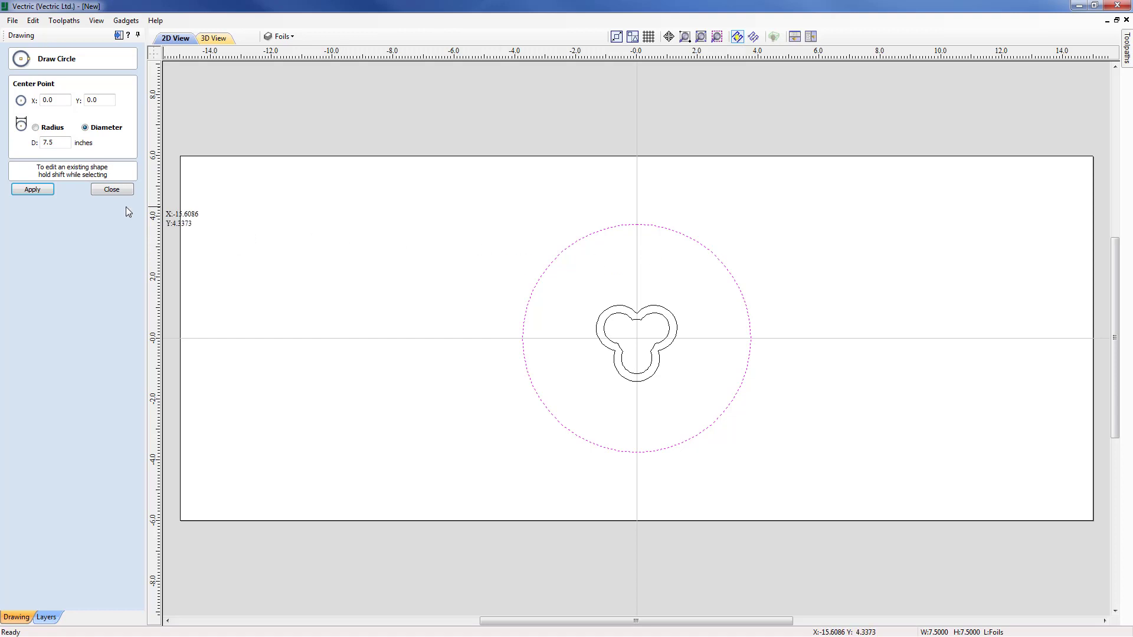
left_click(106, 191)
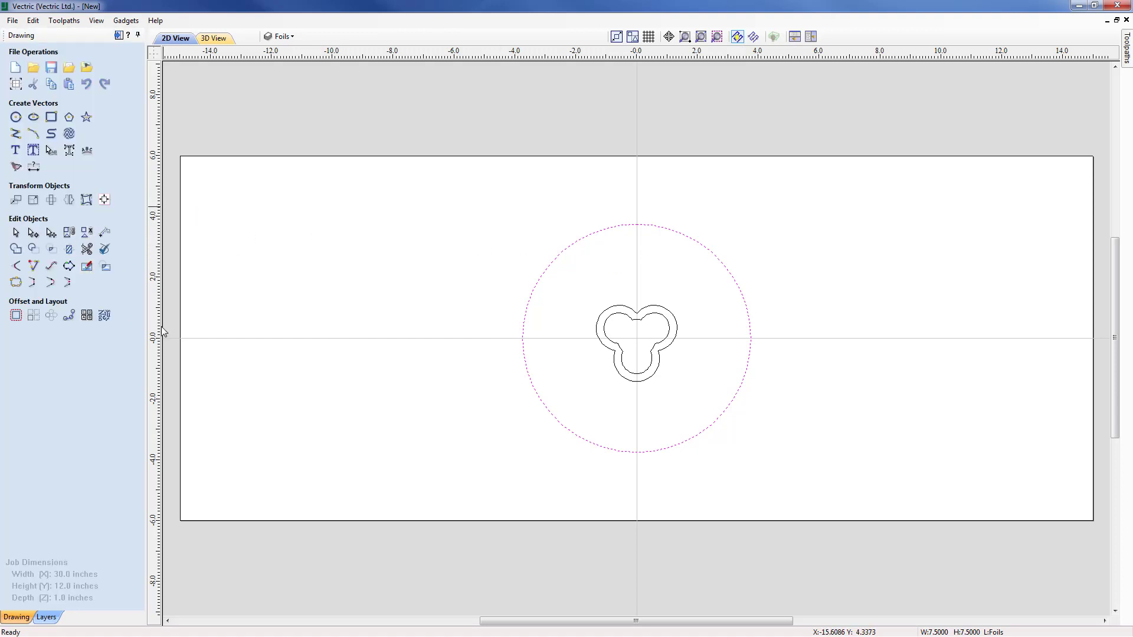
Move the 7.5 inch circle by -9 inches in X and paste a copy back at its original position.
left_click(52, 86)
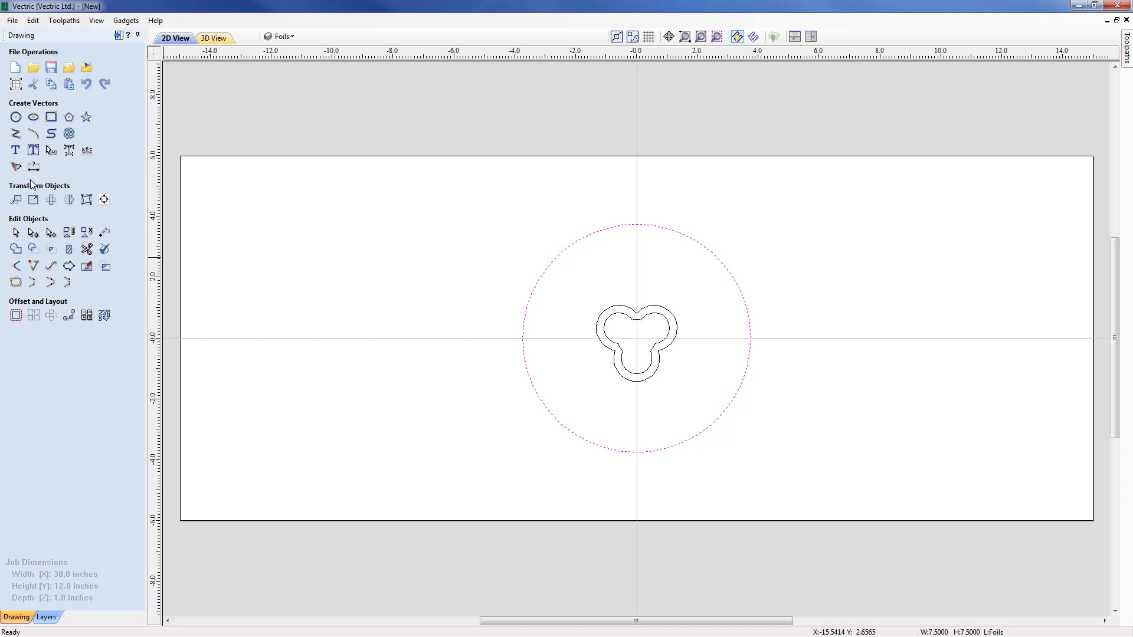
left_click(15, 201)
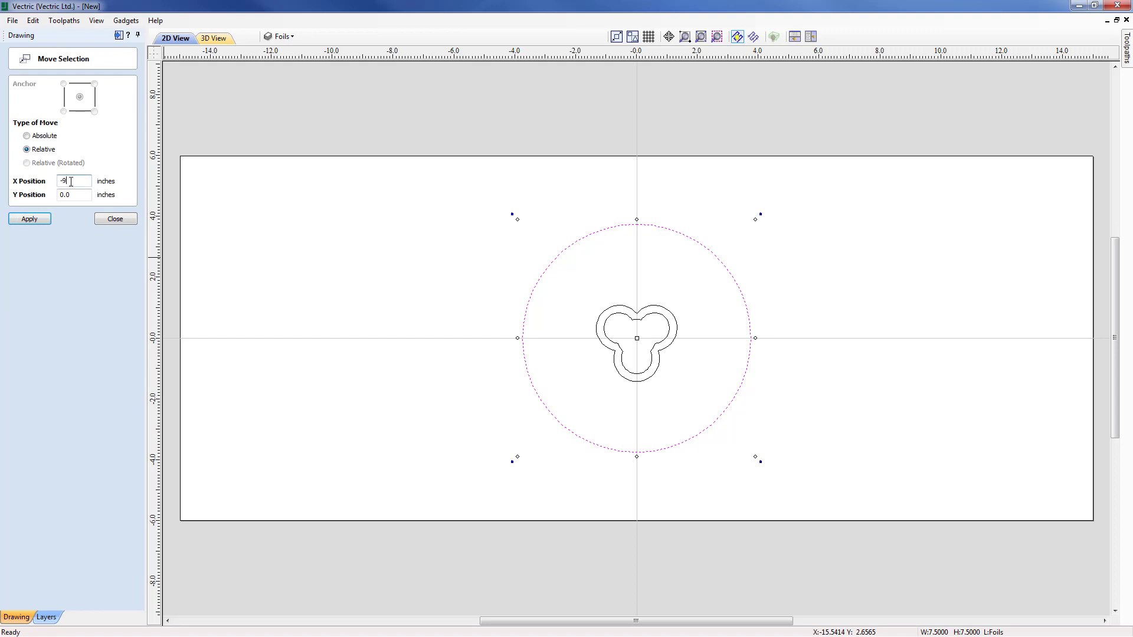
left_click(29, 219)
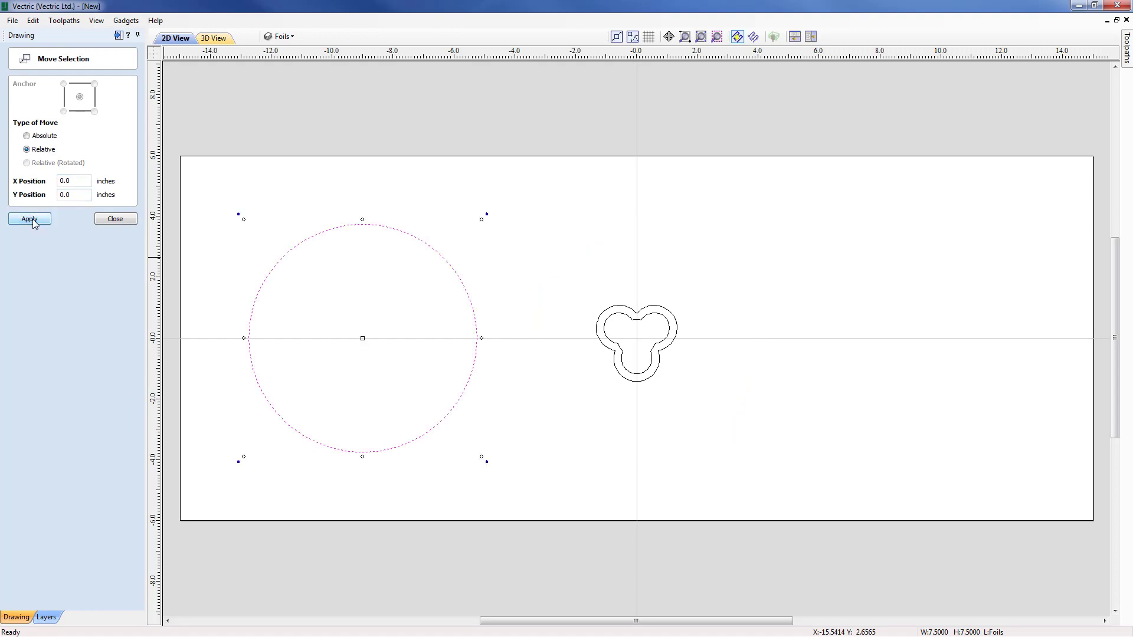
left_click(116, 219)
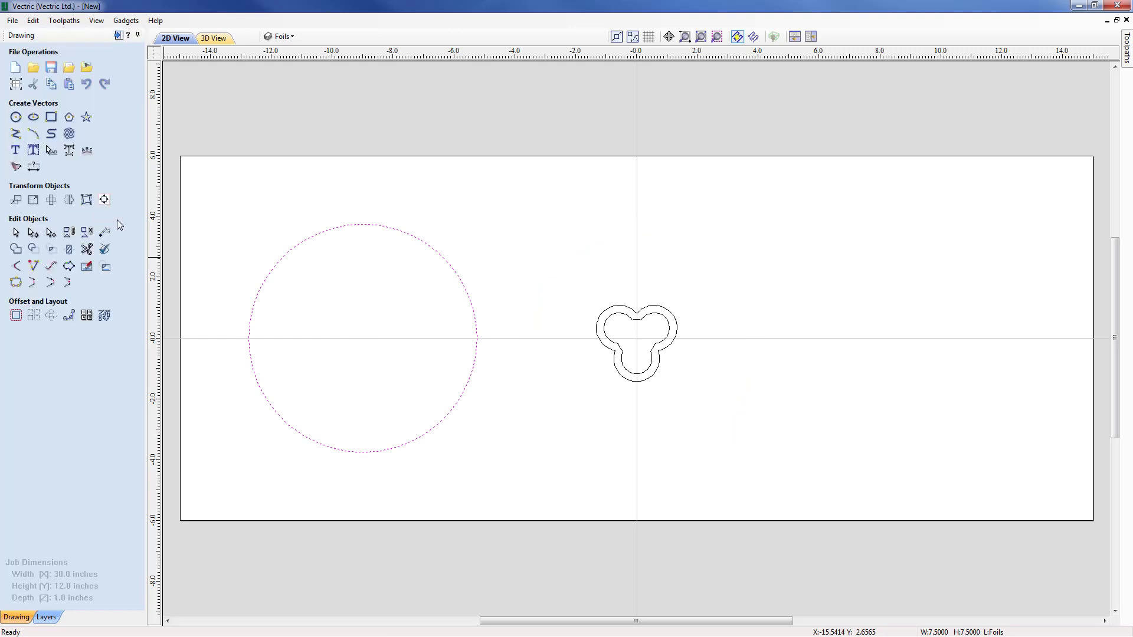
left_click(69, 85)
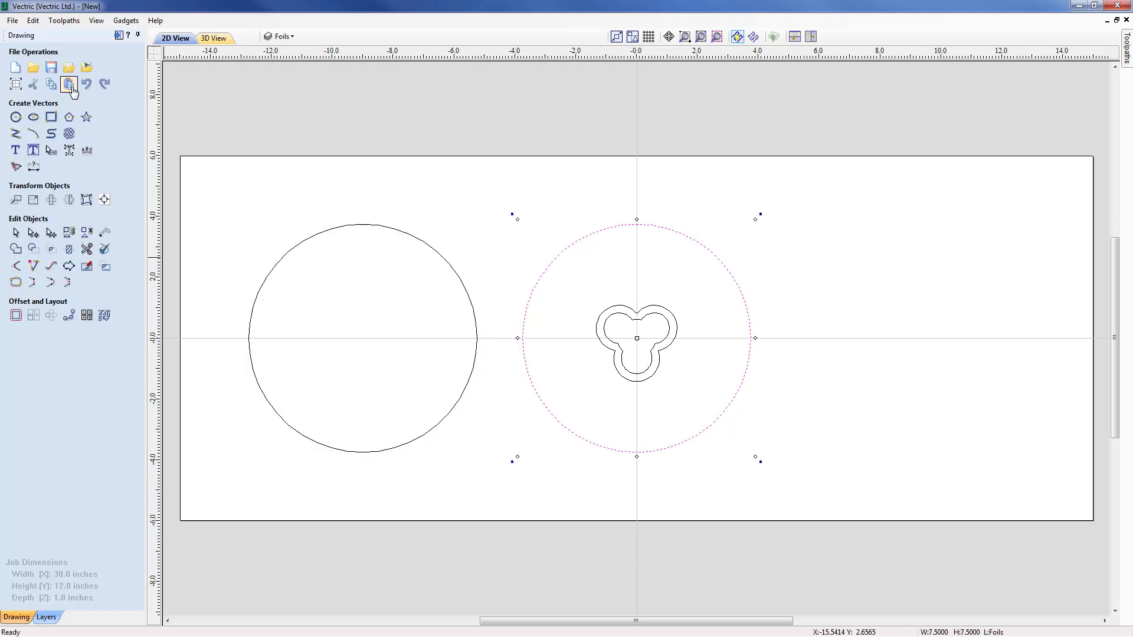
Draw a horizontal 9 inch line joining the top points of the two 7.5 inch circles at Y 3.75.
left_click(15, 134)
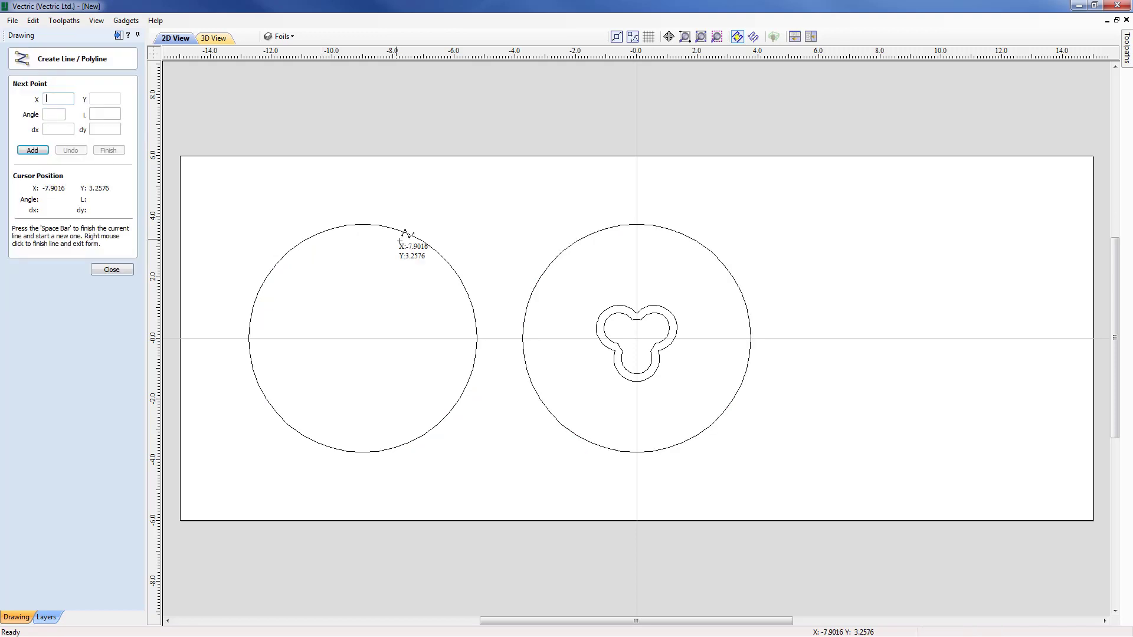
left_click(362, 224)
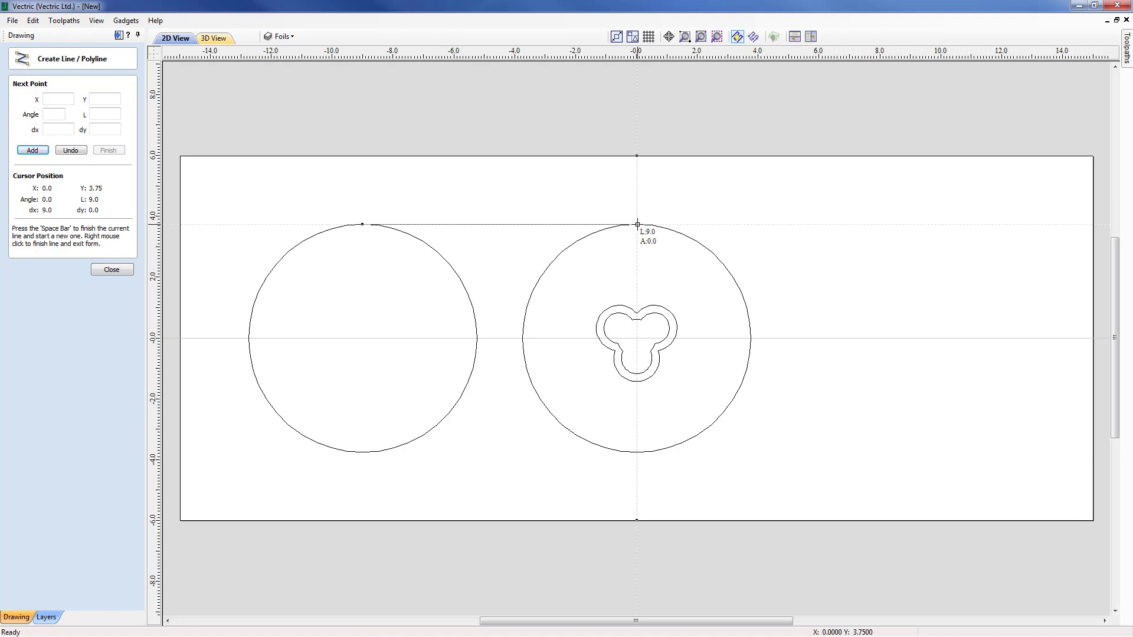
left_click(637, 224)
left_click(115, 271)
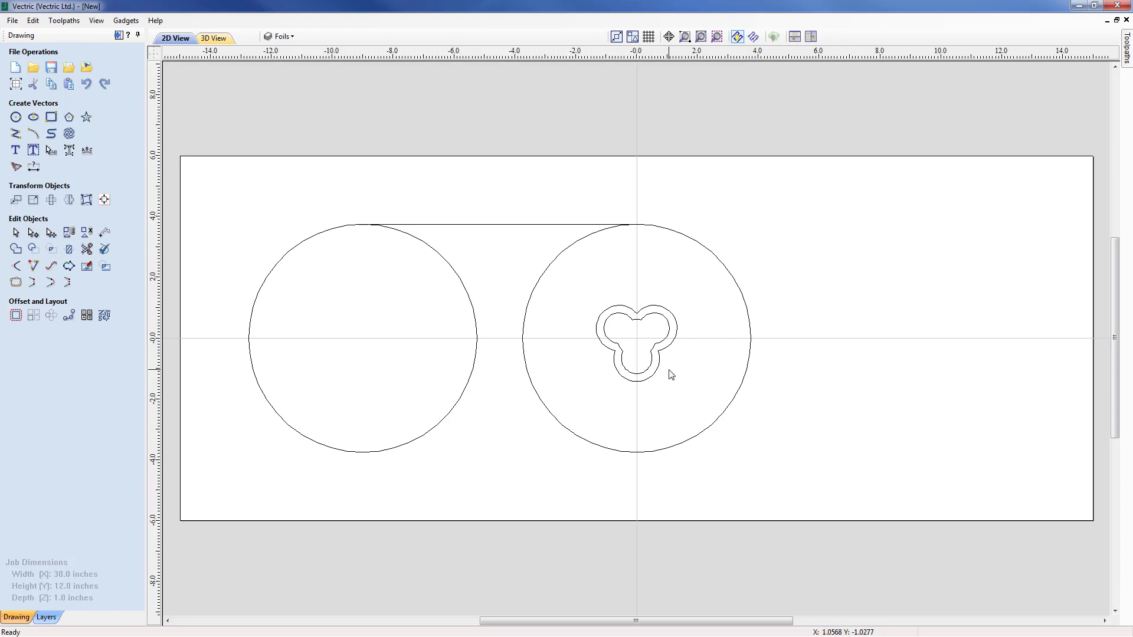
Group the inner and outer three-lobed foil outlines at the job centre and clear the selection.
left_click_drag(581, 291, 695, 399)
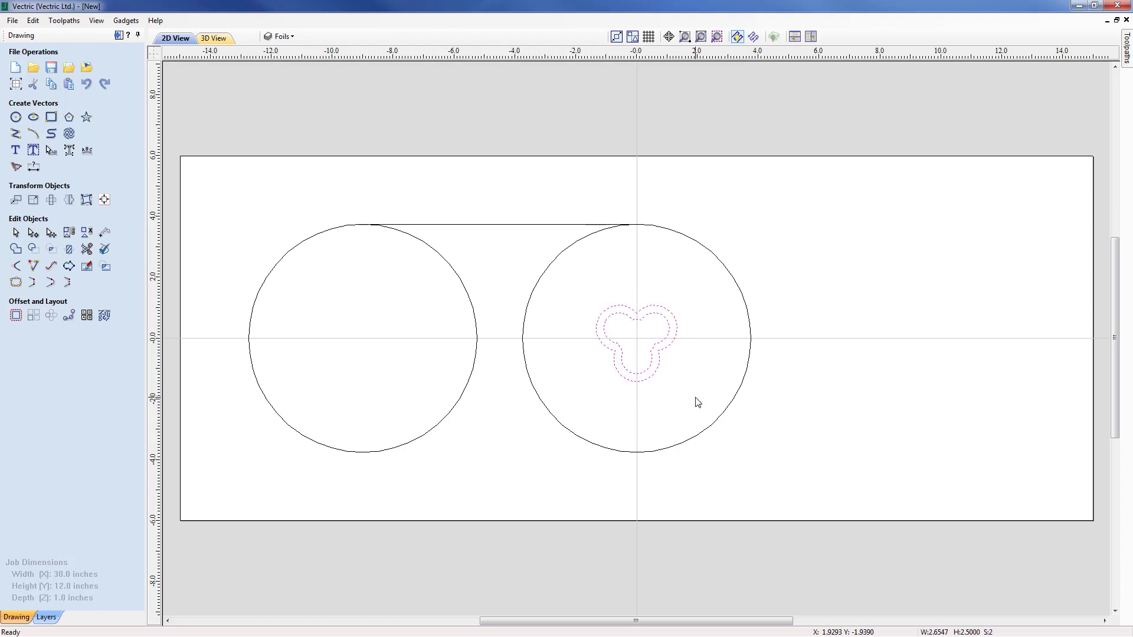
right_click(661, 362)
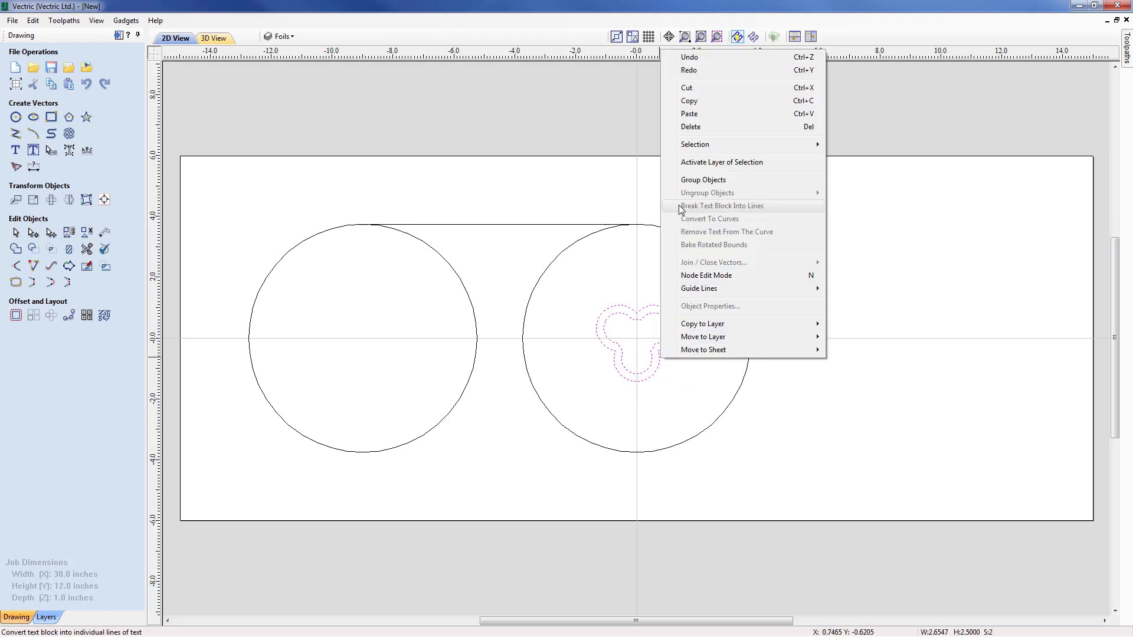
left_click(702, 179)
left_click(683, 389)
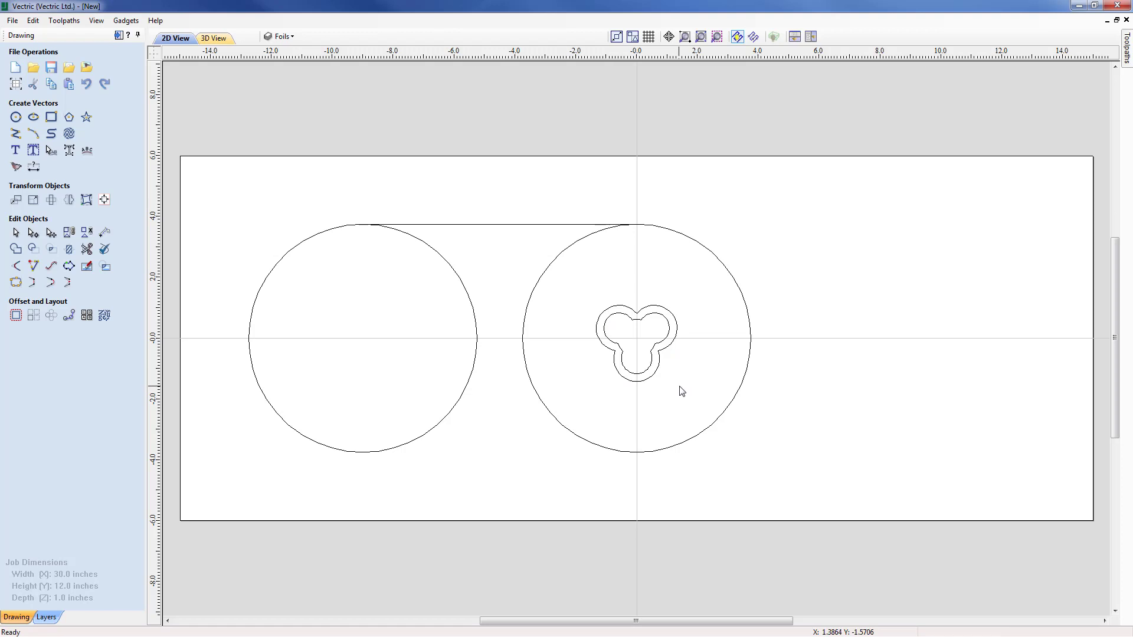
Move the grouped foil midway between the two large circles, then up until its upper lobes touch the connecting line.
left_click(660, 369)
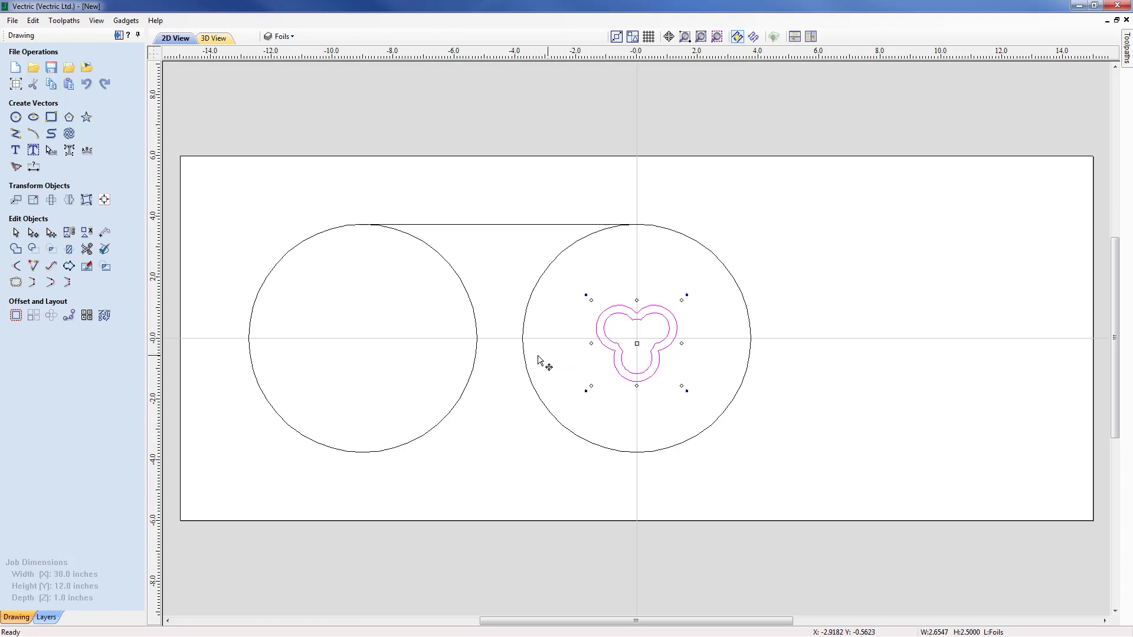
scroll(555, 388, "up", 4)
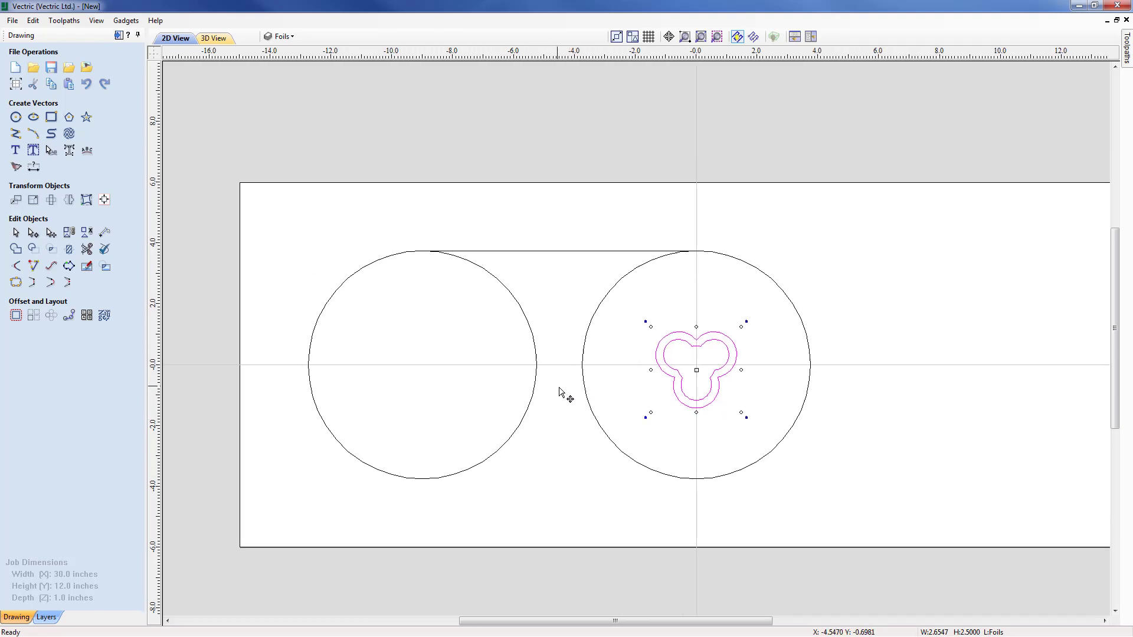
middle_click_drag(565, 362, 608, 407)
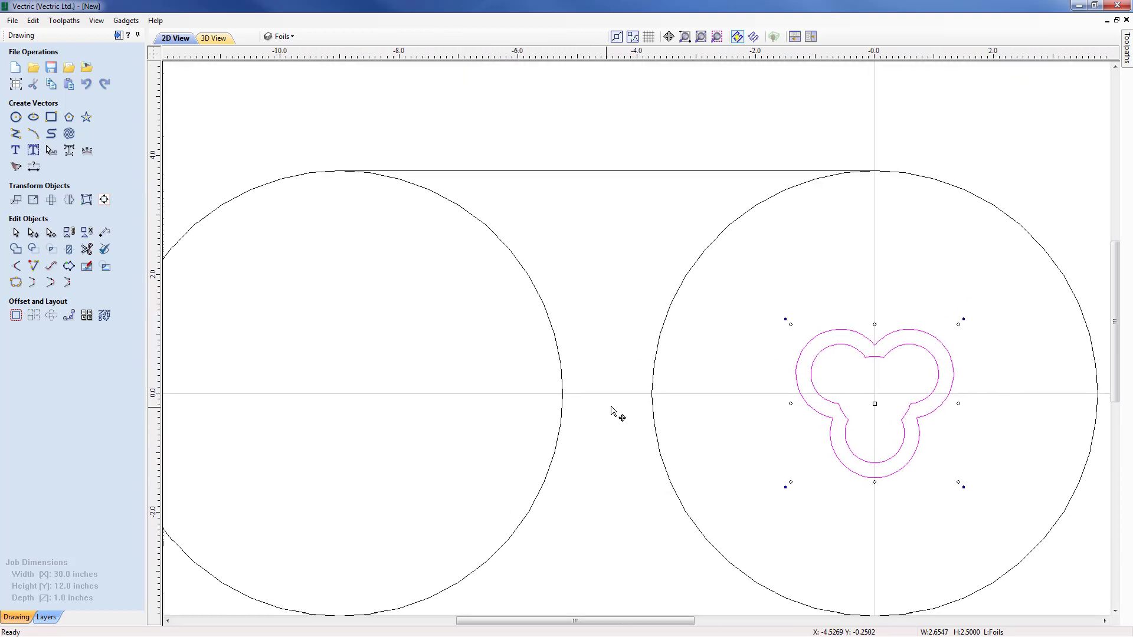
left_click_drag(876, 410, 609, 391)
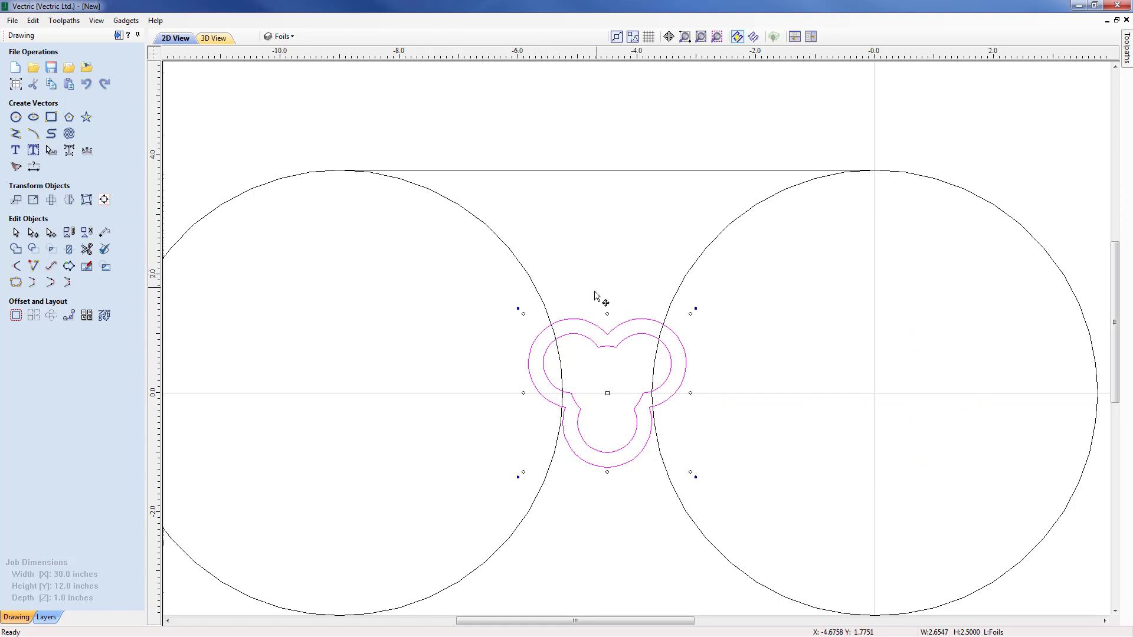
scroll(598, 331, "up", 2)
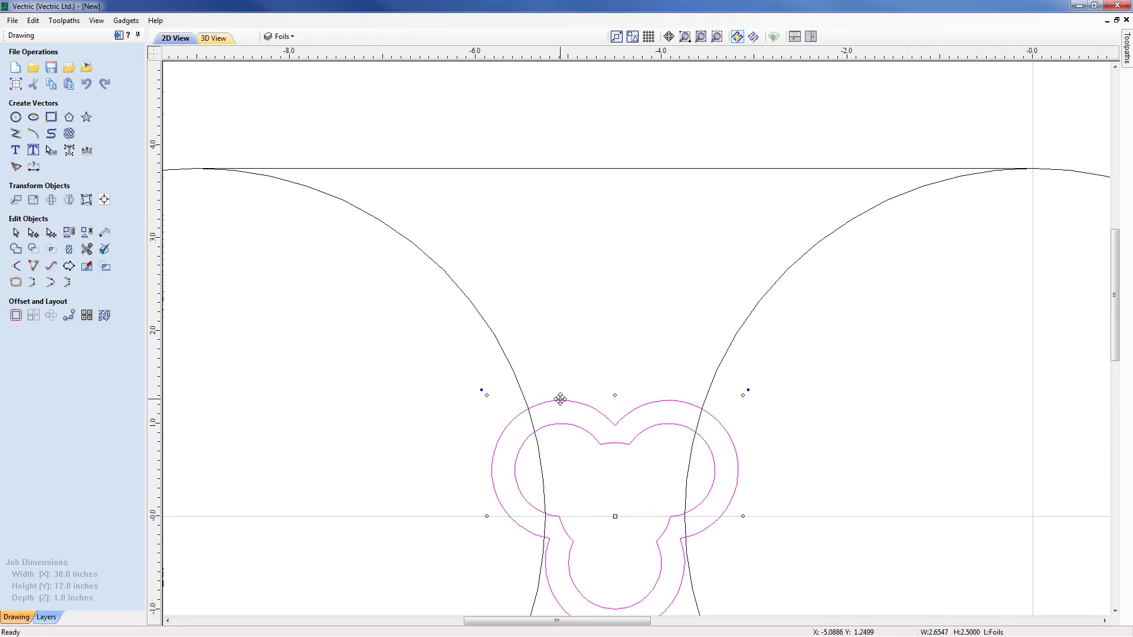
left_click_drag(558, 397, 561, 174)
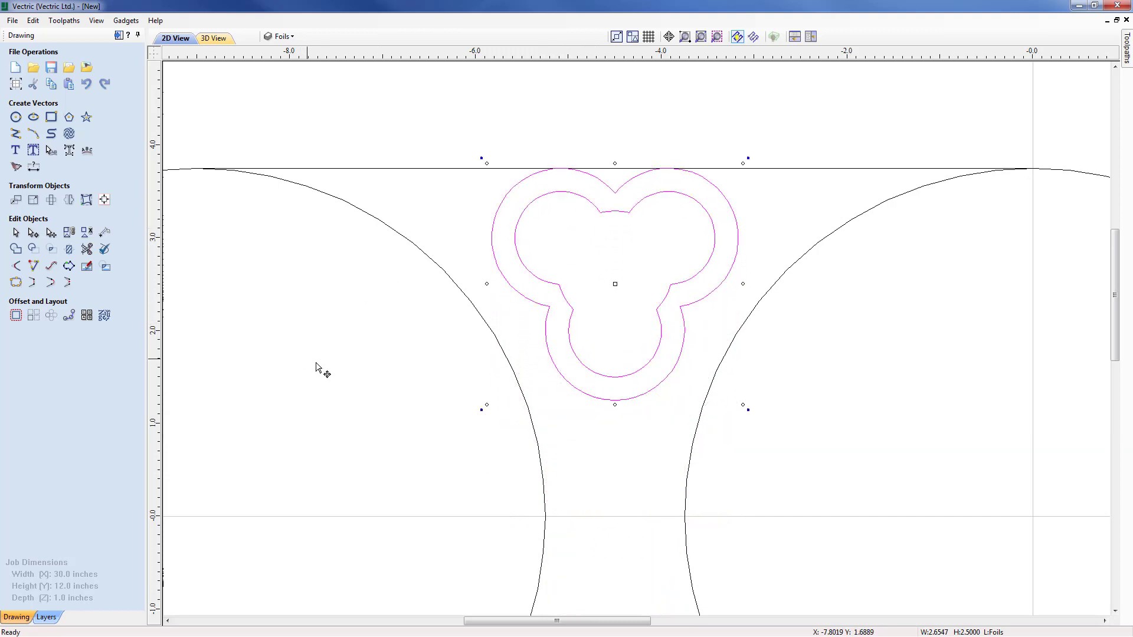
Ungroup the foil back onto the original object layers and clear the selection.
scroll(417, 356, "down", 2)
scroll(417, 356, "down", 2)
middle_click_drag(409, 415, 508, 402)
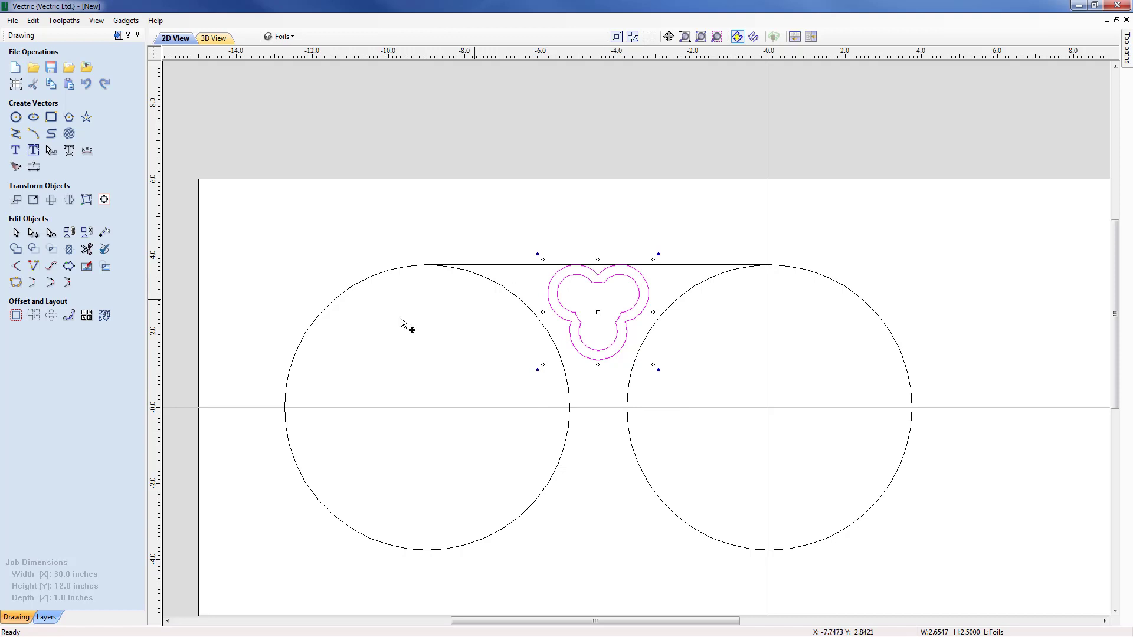
middle_click_drag(364, 334, 366, 285)
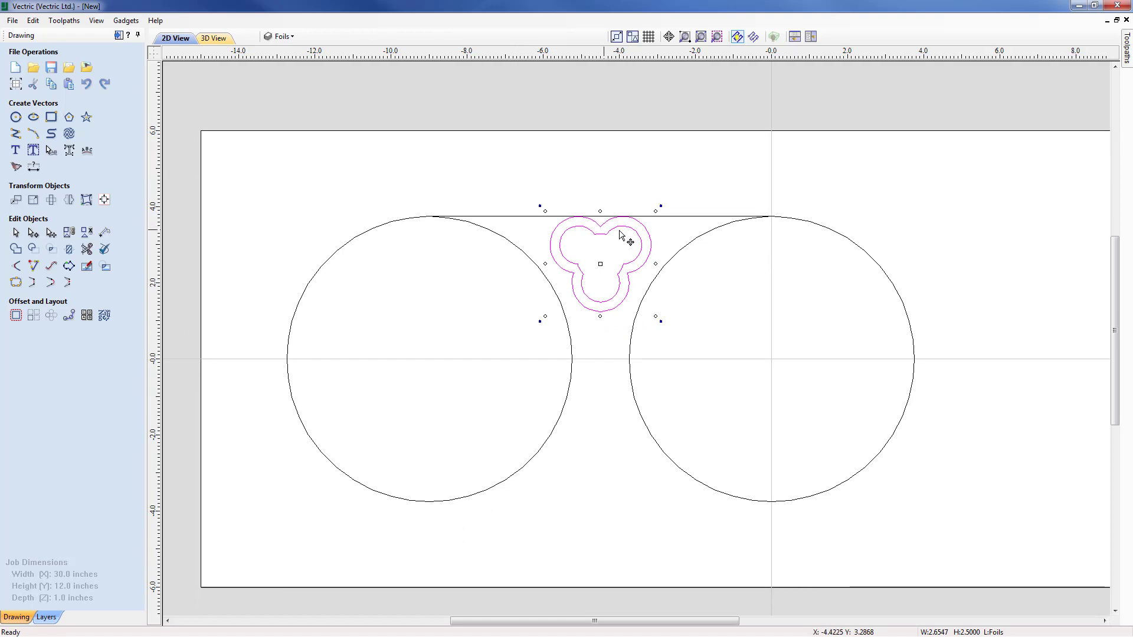
right_click(583, 278)
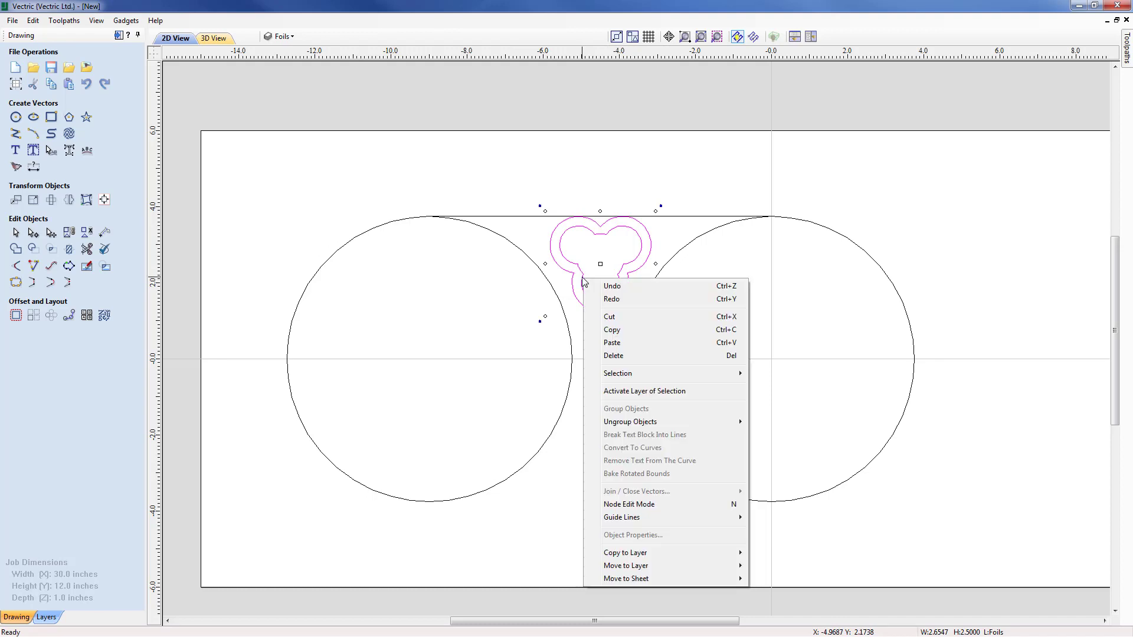
mouse_move(613, 423)
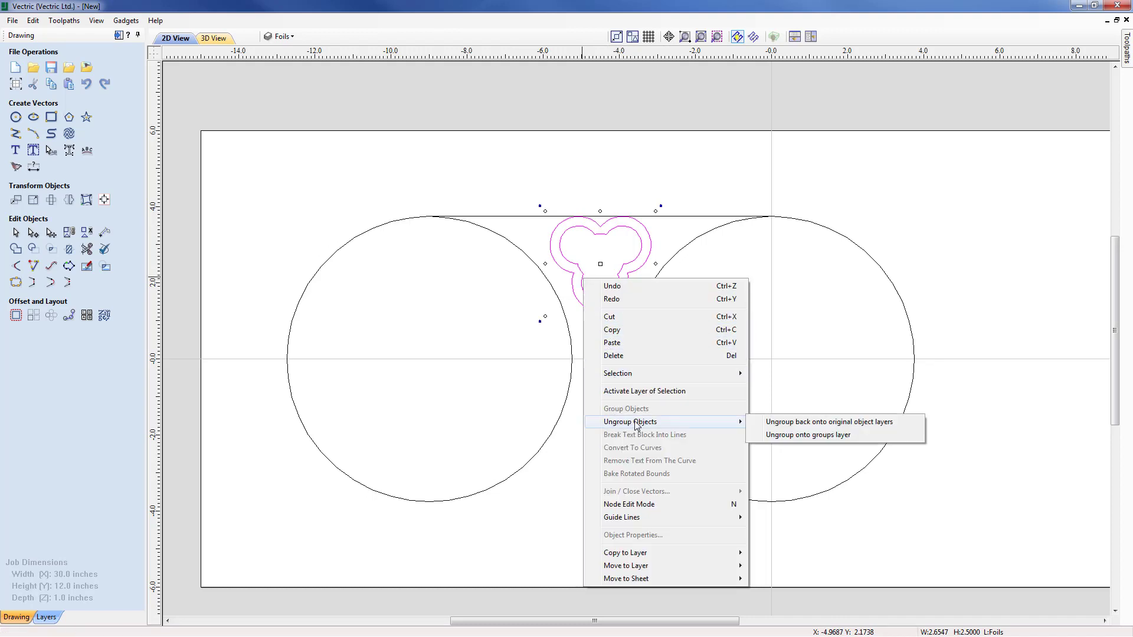
left_click(821, 422)
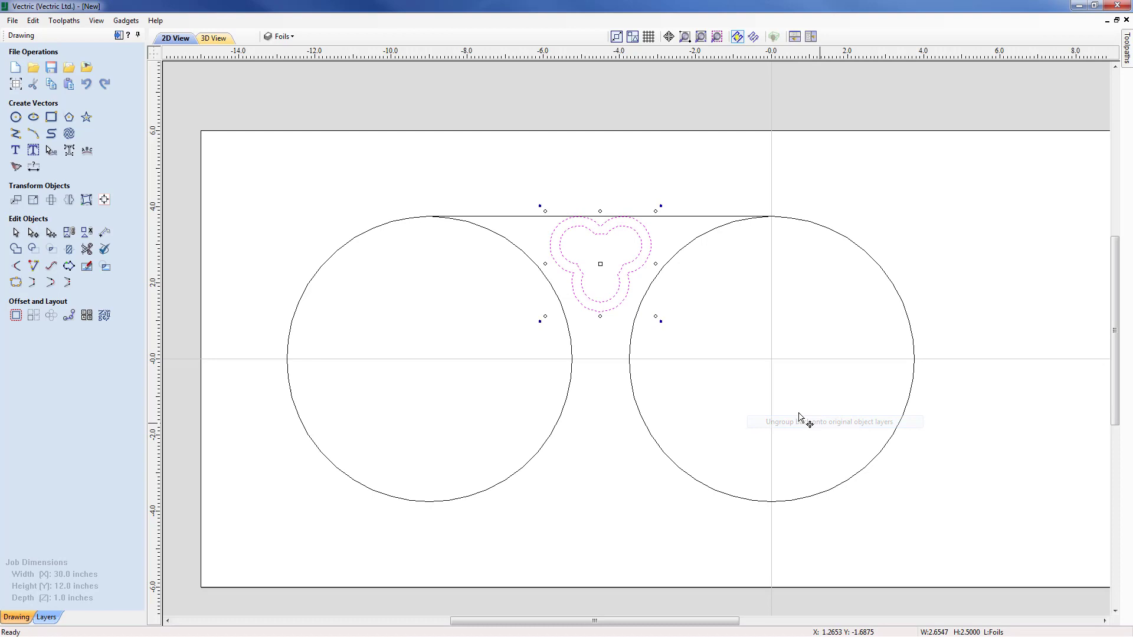
left_click(608, 350)
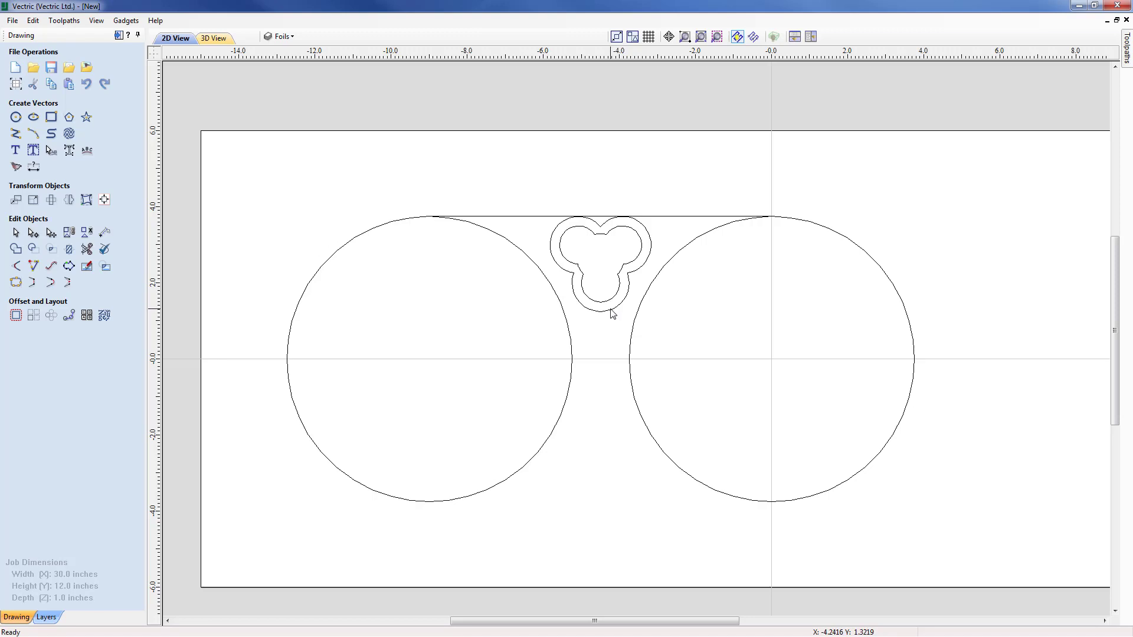
Offset the outer foil outline and both 7.5 inch circles outwards by 0.375 inches, keeping the originals.
left_click(611, 312)
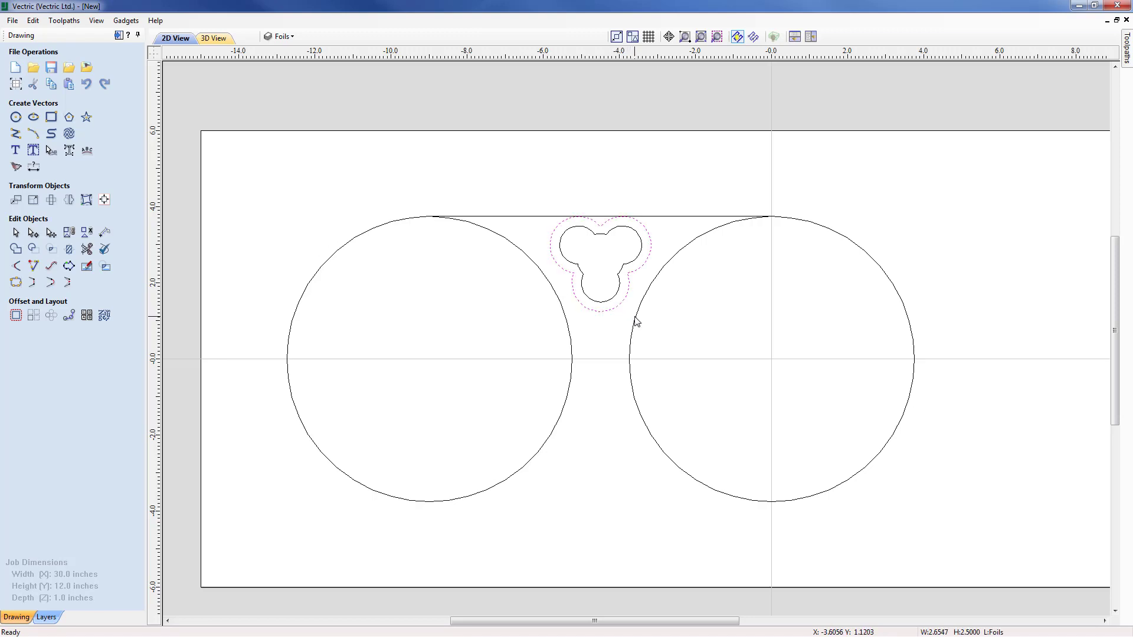
left_click(632, 319, "shift")
left_click(568, 327, "shift")
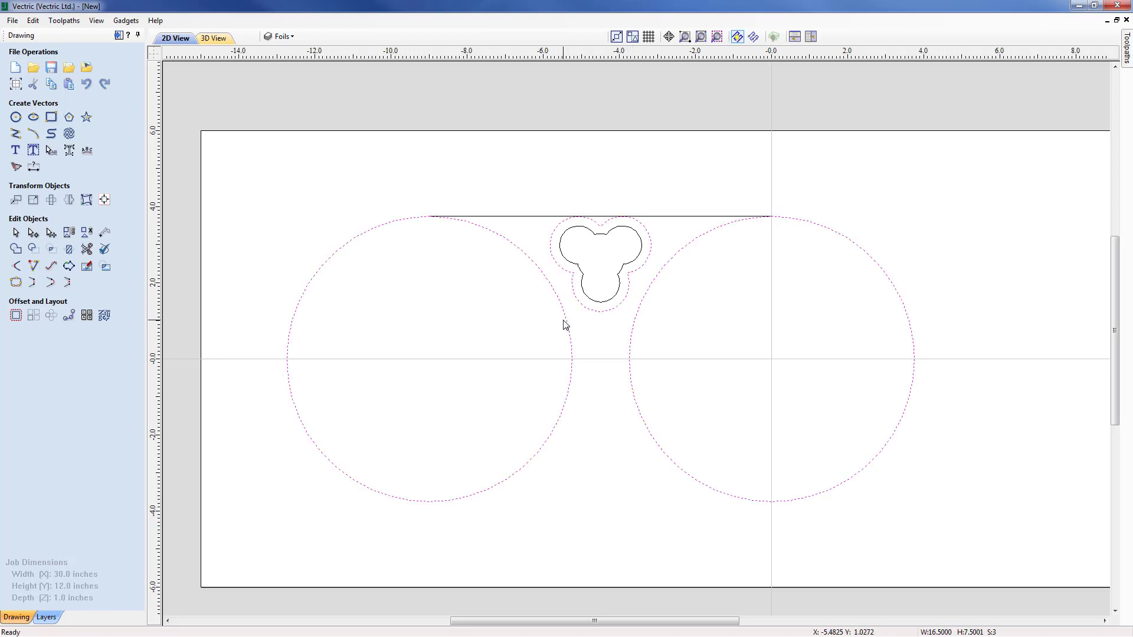
left_click(15, 315)
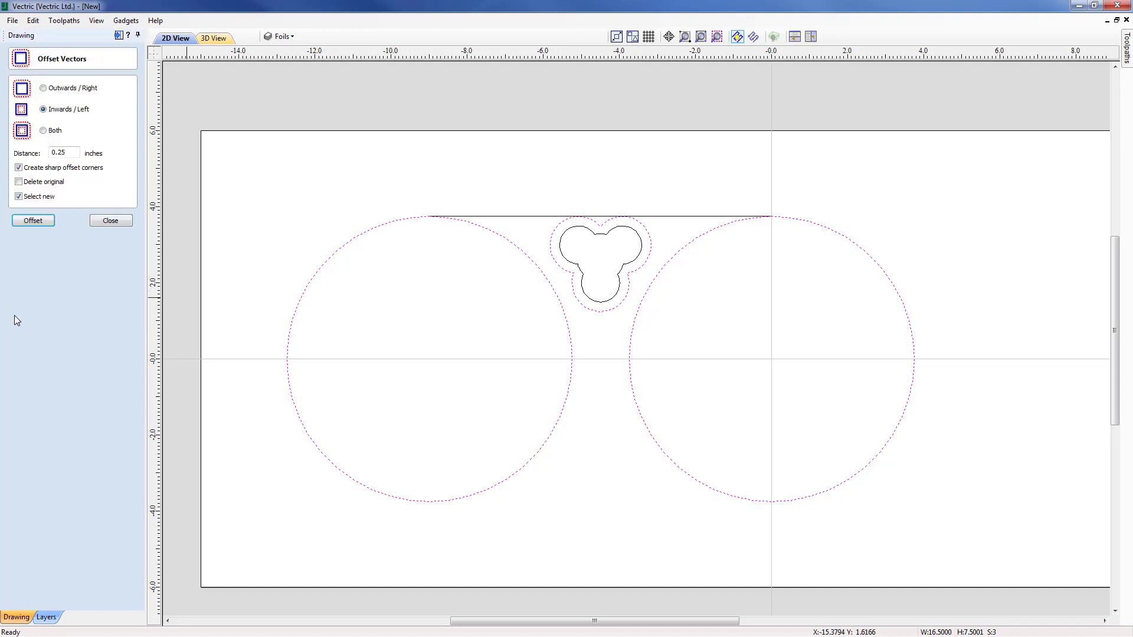
left_click(44, 88)
left_click_drag(59, 152, 94, 157)
left_click(32, 220)
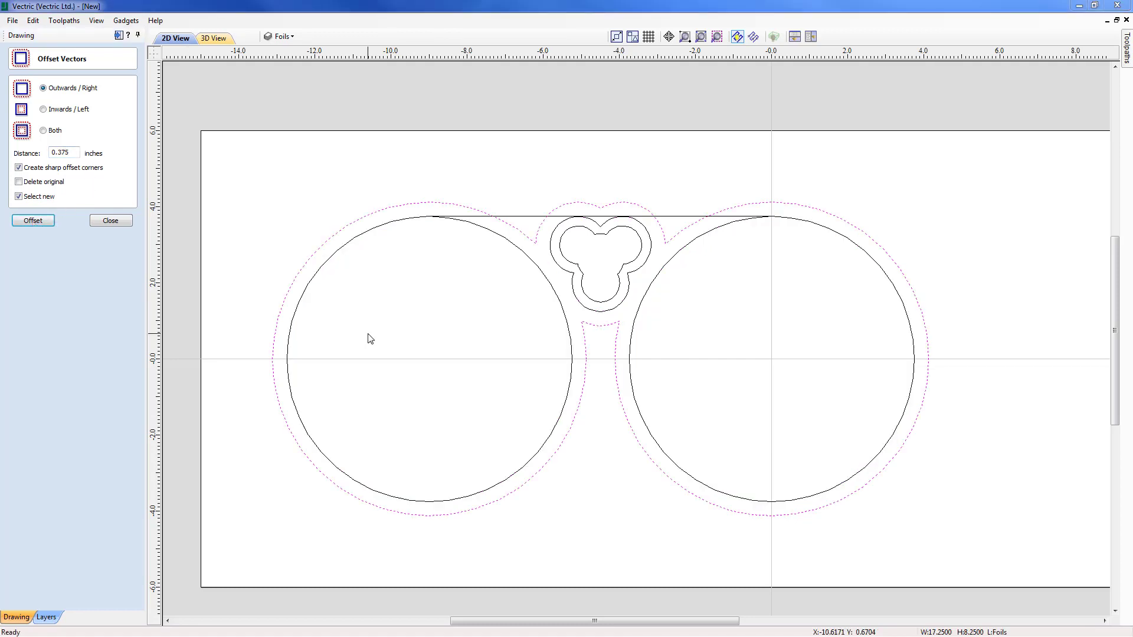
left_click(110, 222)
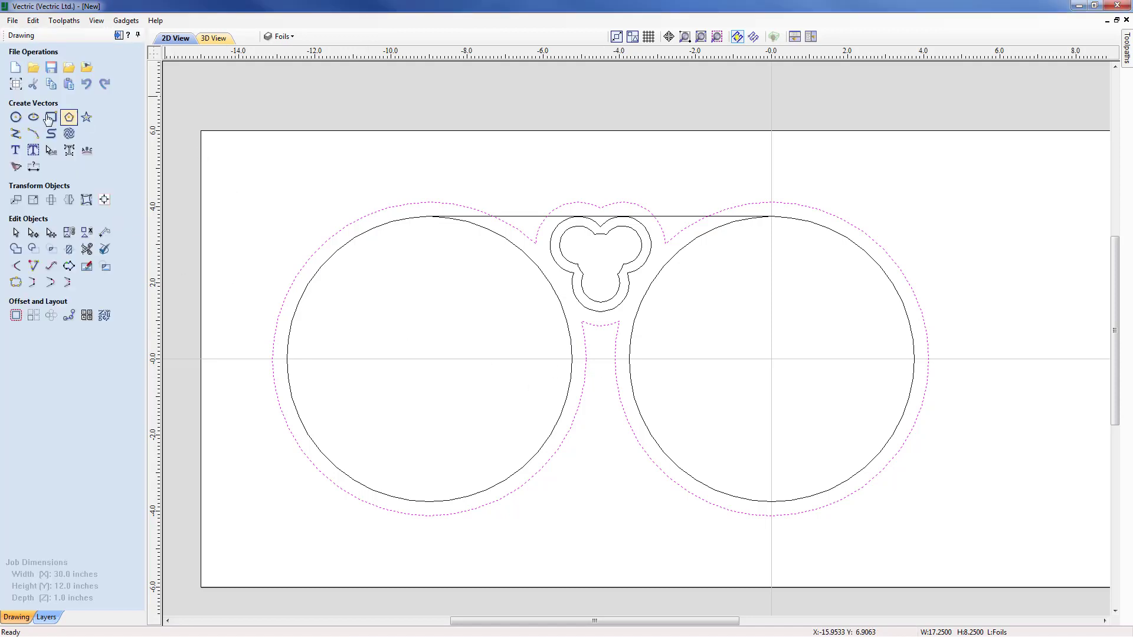
Draw a short line along Y 0 from X -4.875 across the gap between the two large offset arcs.
left_click(16, 134)
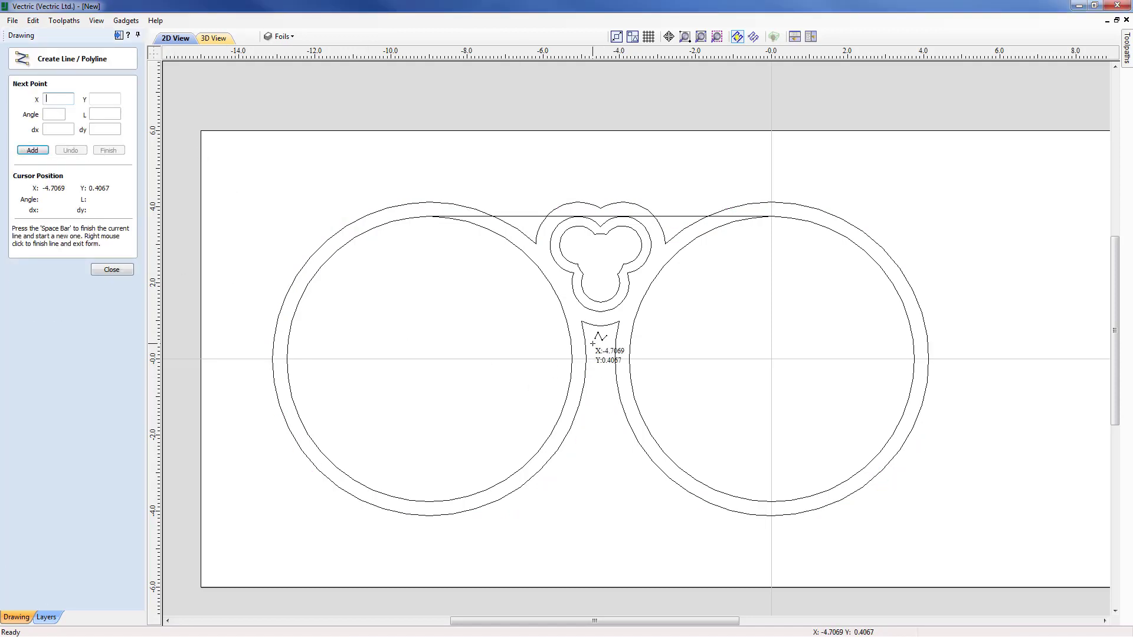
left_click(585, 359)
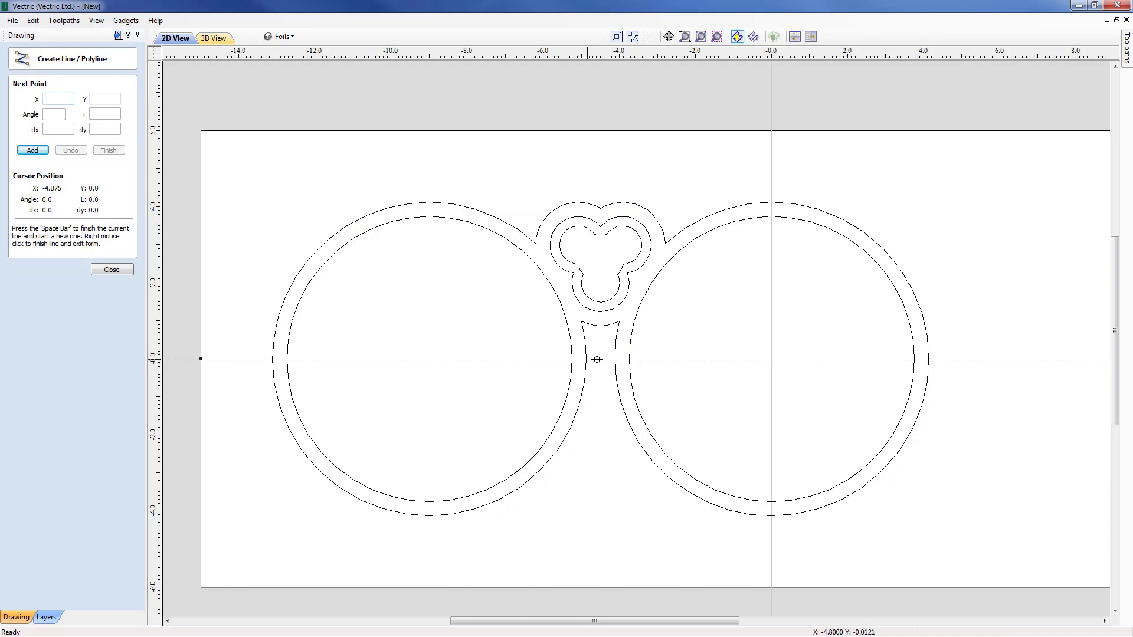
left_click(613, 358)
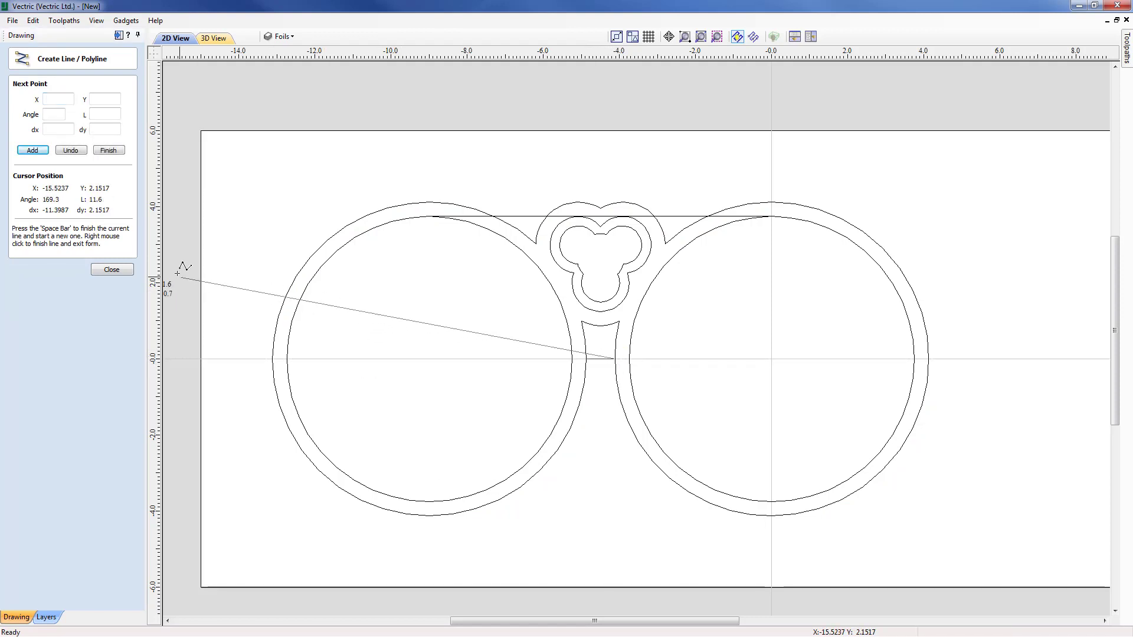
left_click(112, 270)
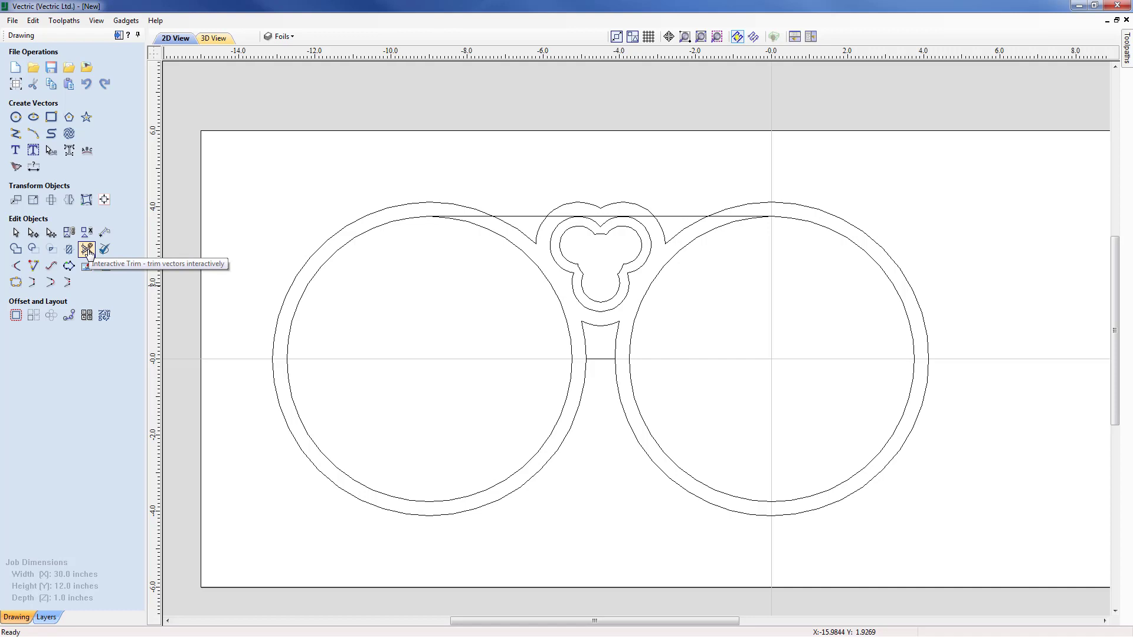
Trim the offset outline and top line interactively, leaving two corner pieces beside the foil and a closed piece beneath it.
left_click(87, 248)
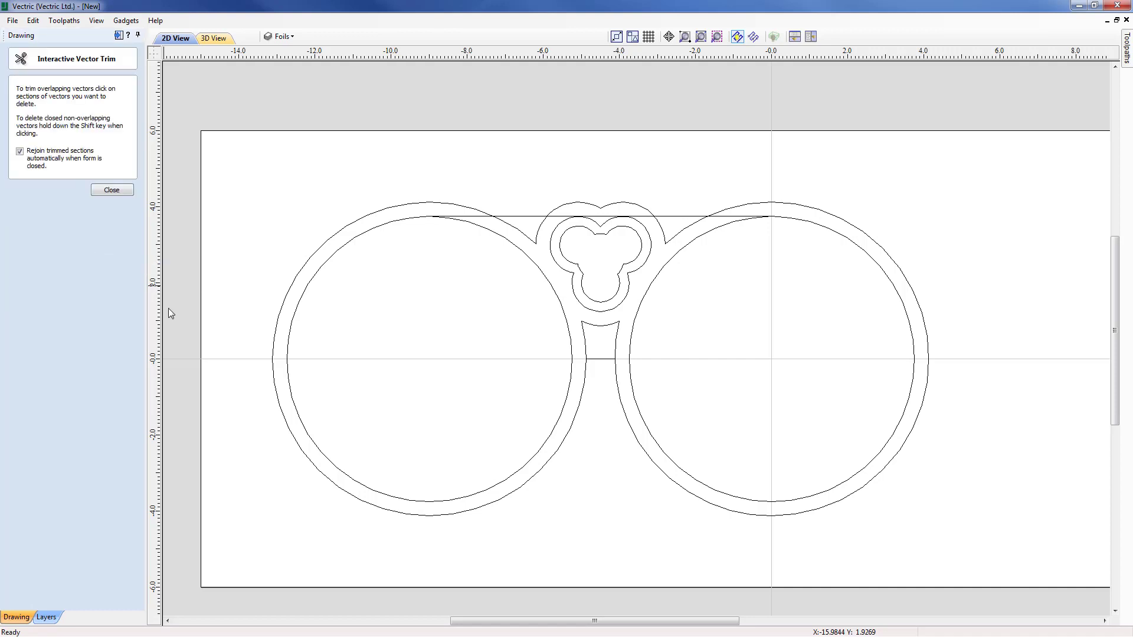
left_click(513, 499)
left_click(686, 488)
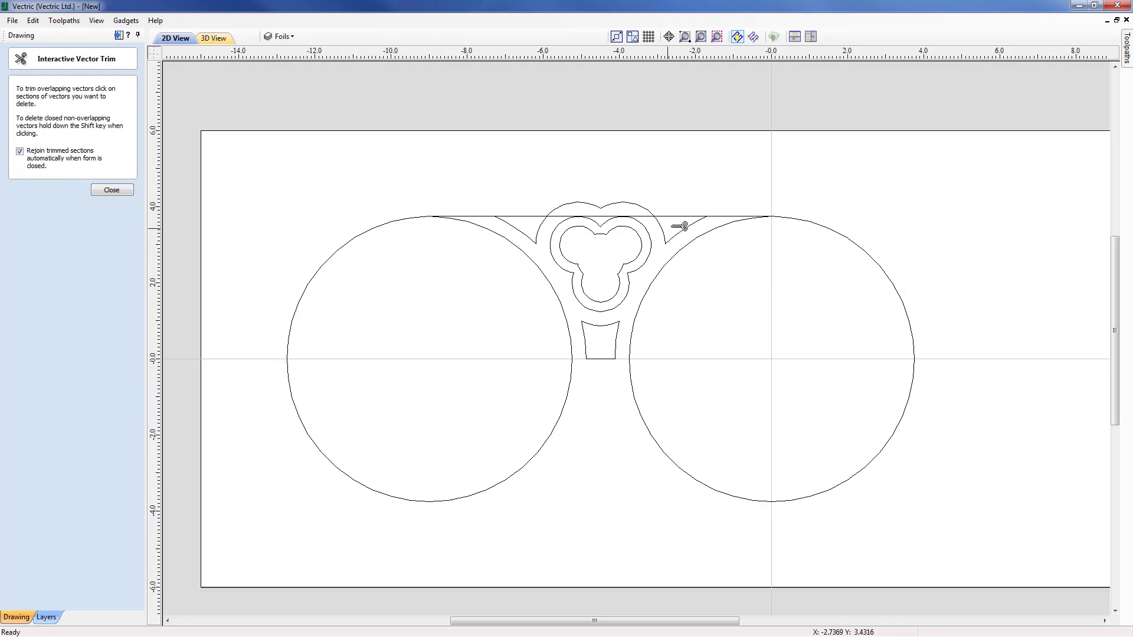
left_click(723, 217)
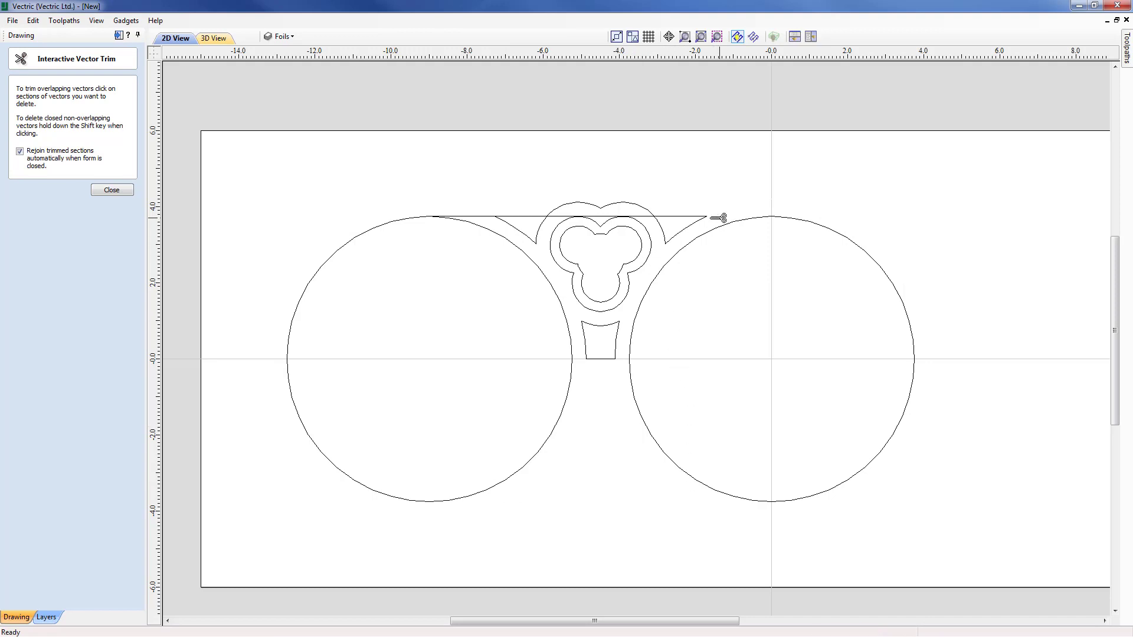
left_click(487, 217)
left_click(640, 206)
left_click(650, 216)
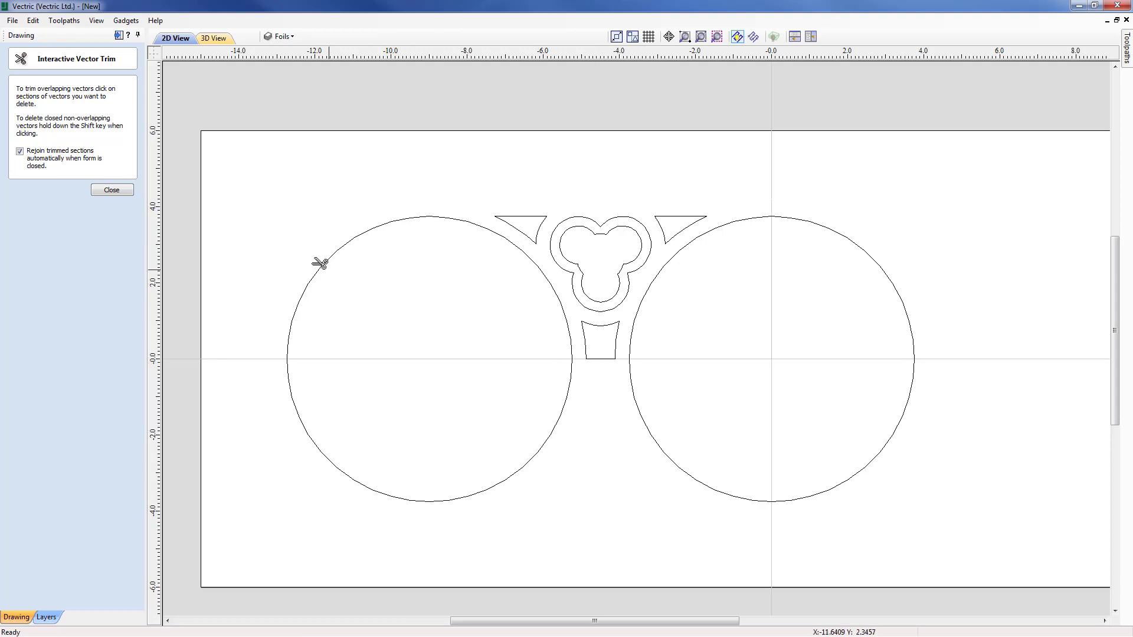
left_click(110, 190)
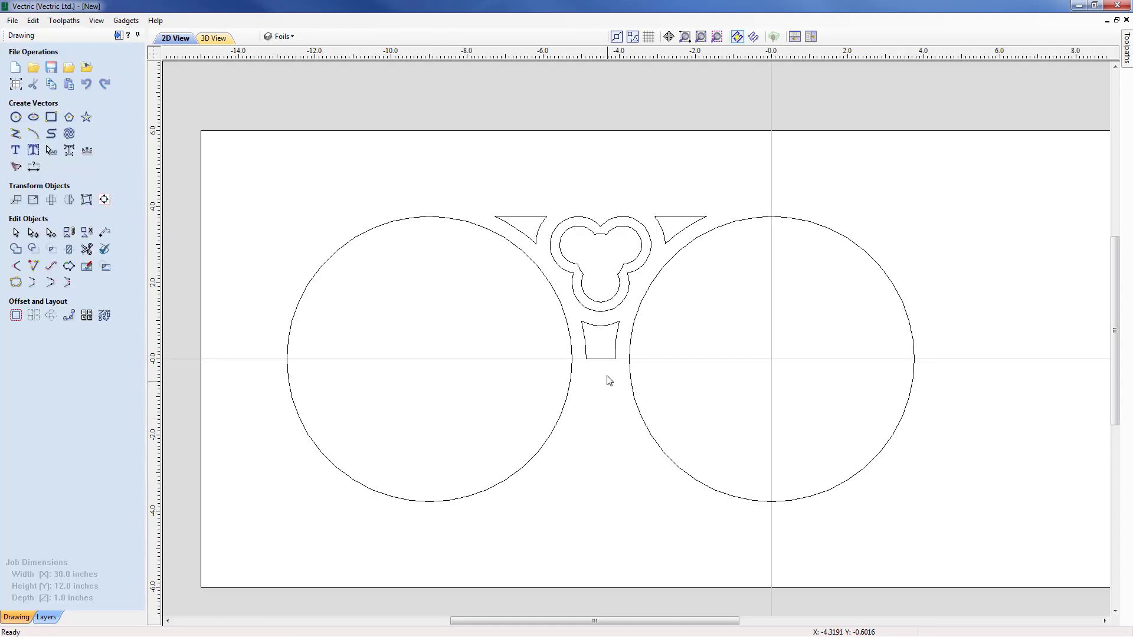
Delete the straight bottom span of the small shape beneath the foil in node editing, and deselect it.
left_click(607, 359)
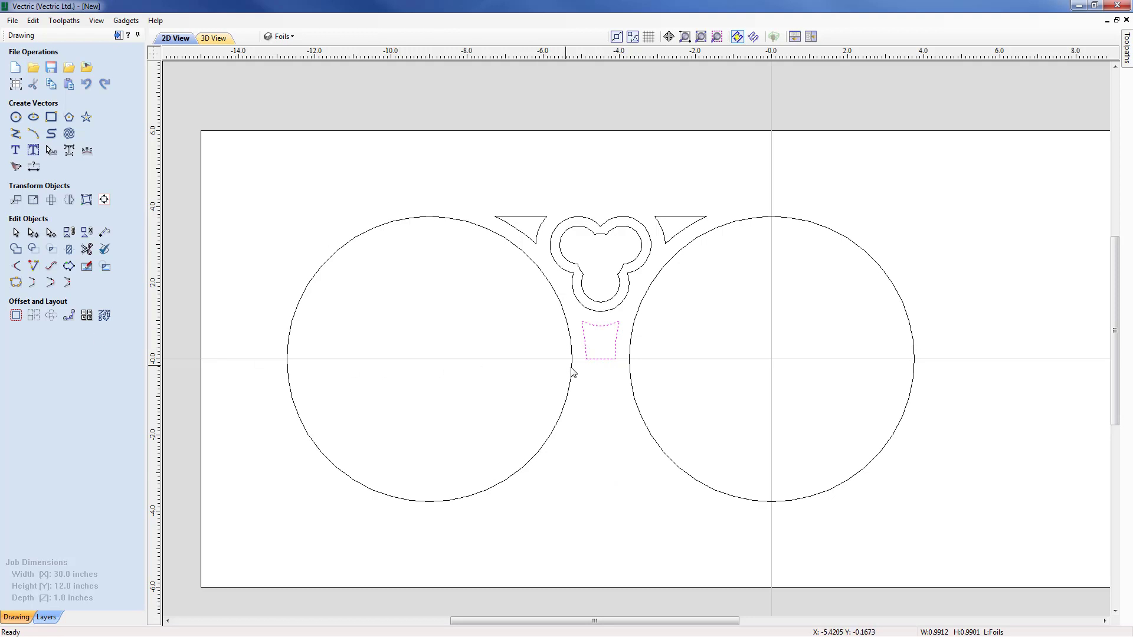
key("n")
right_click(609, 363)
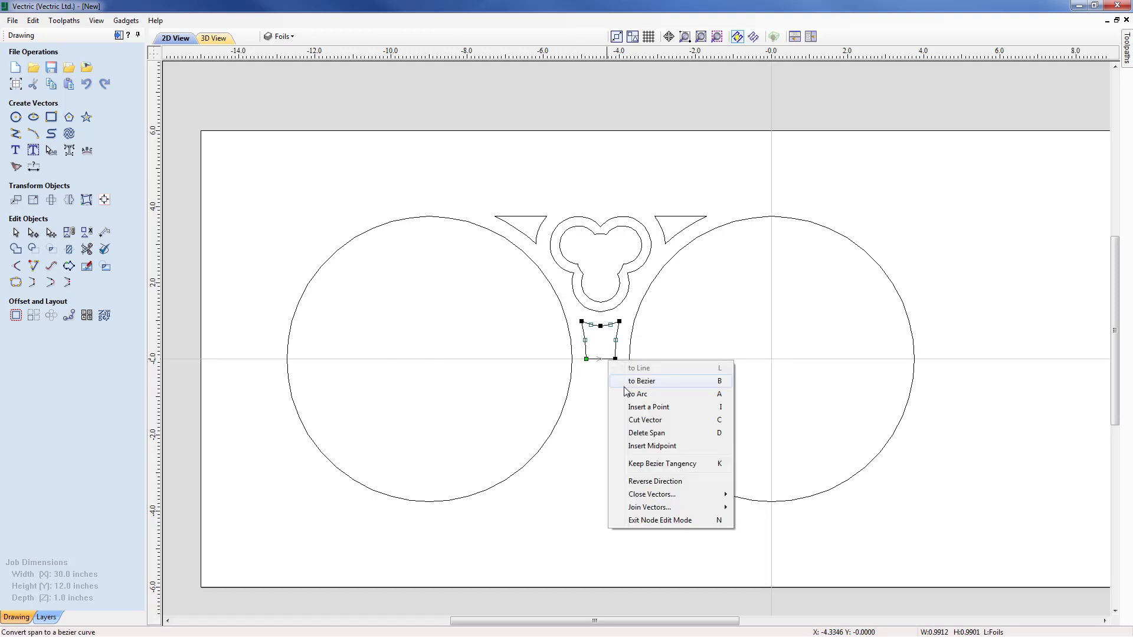
left_click(644, 432)
left_click(627, 435)
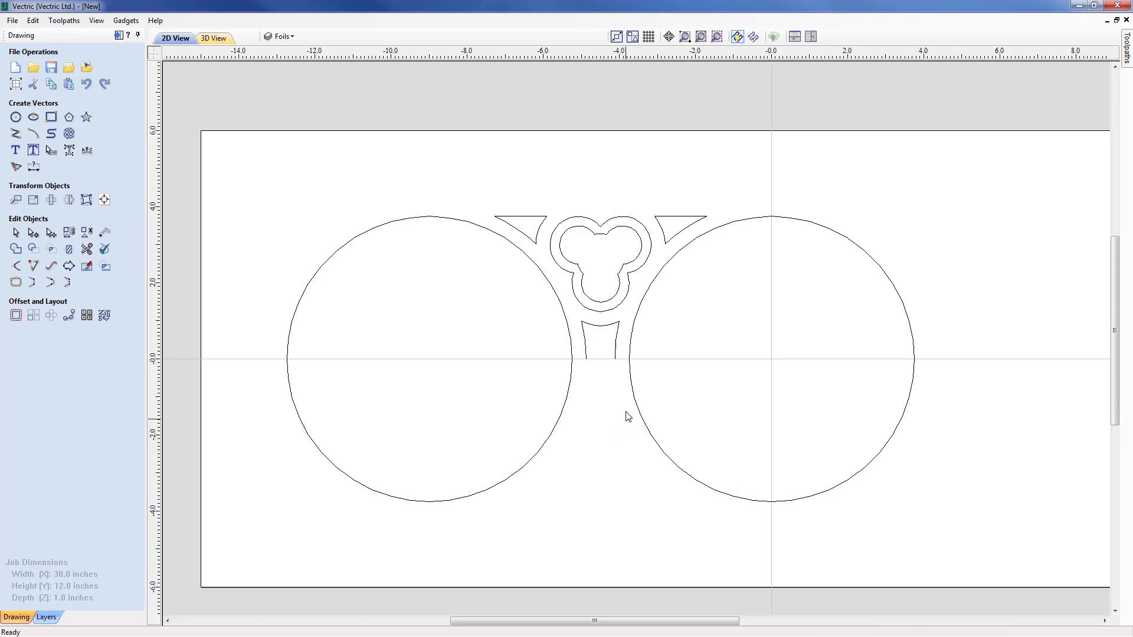
left_click(617, 339)
left_click(541, 232, "shift")
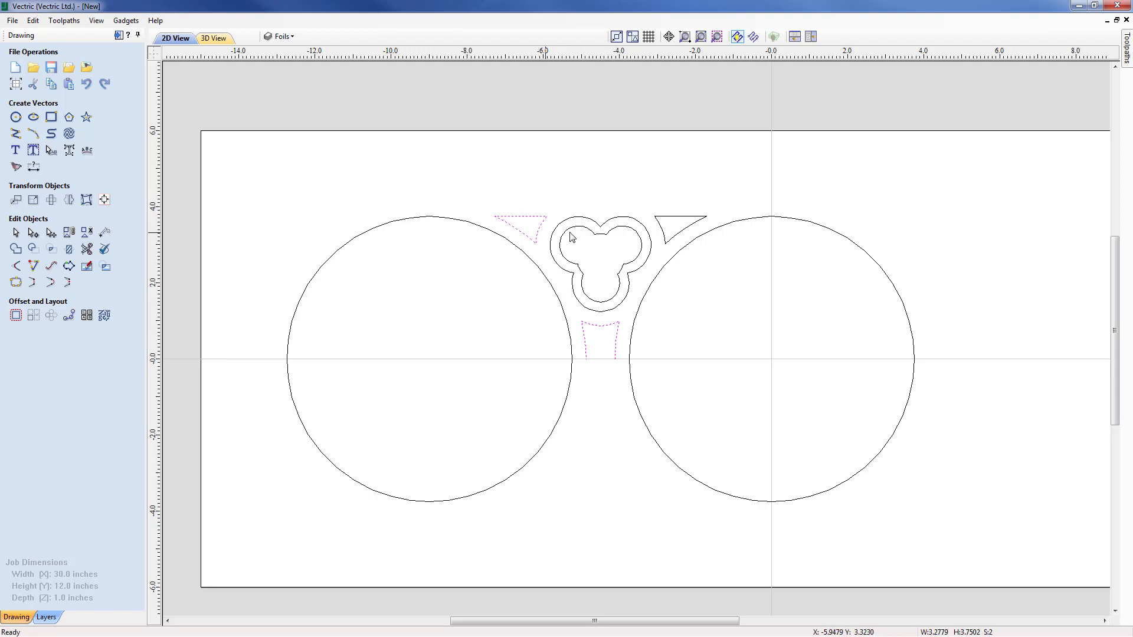
left_click(667, 238, "shift")
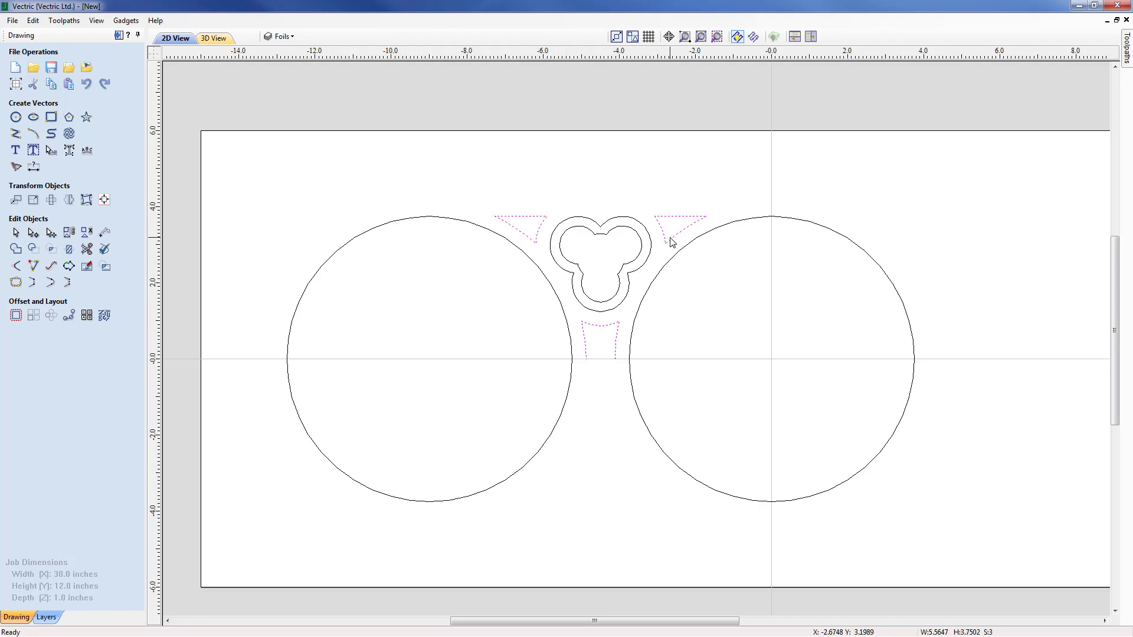
left_click(581, 178)
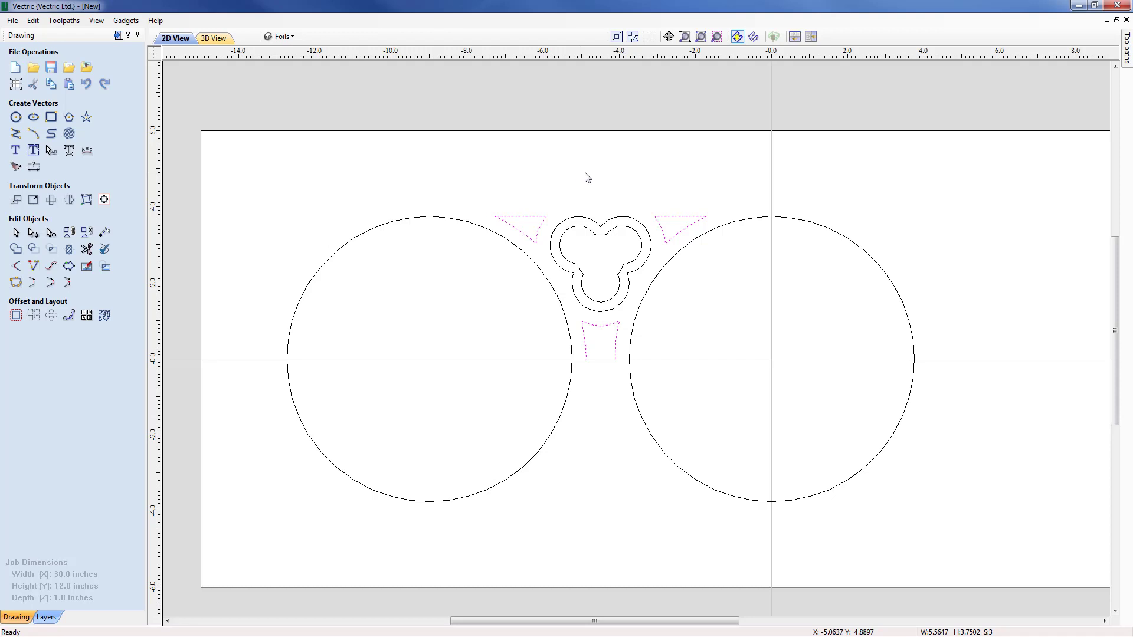
Move the two corner pieces and the open piece beneath the foil to a new layer named VCarve Shapes, and deselect them.
left_click(586, 341)
left_click(537, 236, "shift")
left_click(669, 242, "shift")
right_click(670, 244)
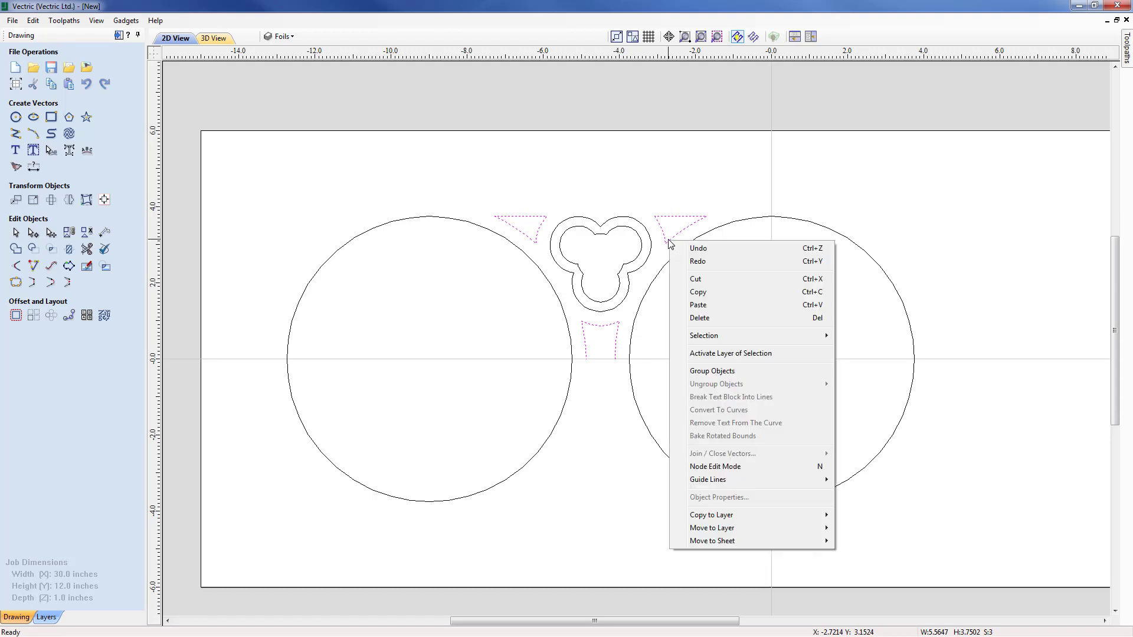
mouse_move(785, 528)
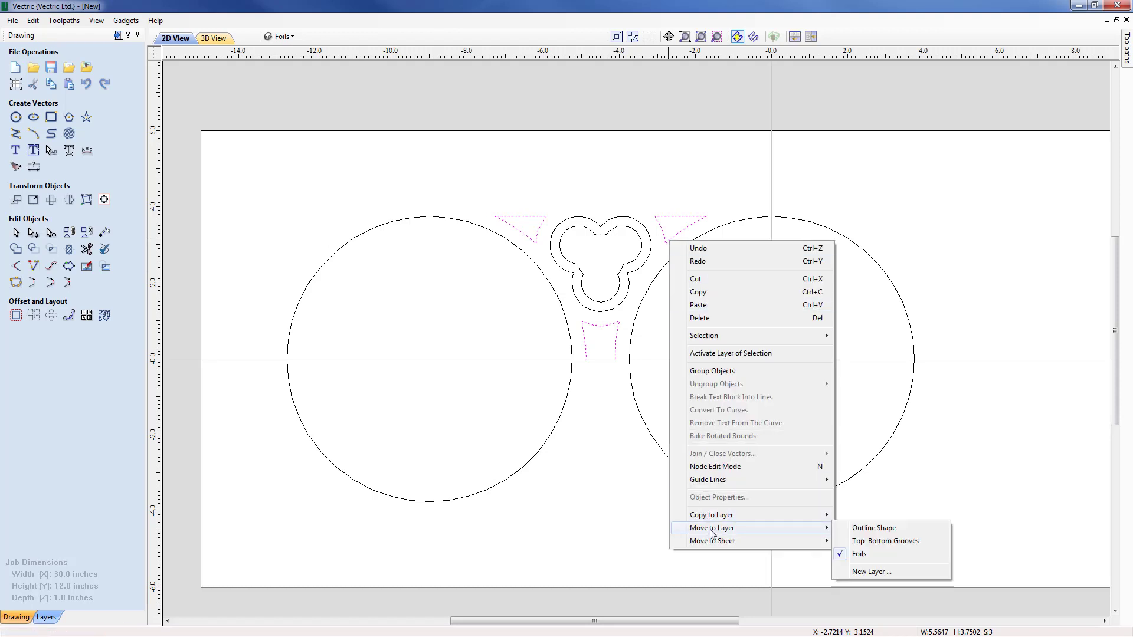
left_click(863, 571)
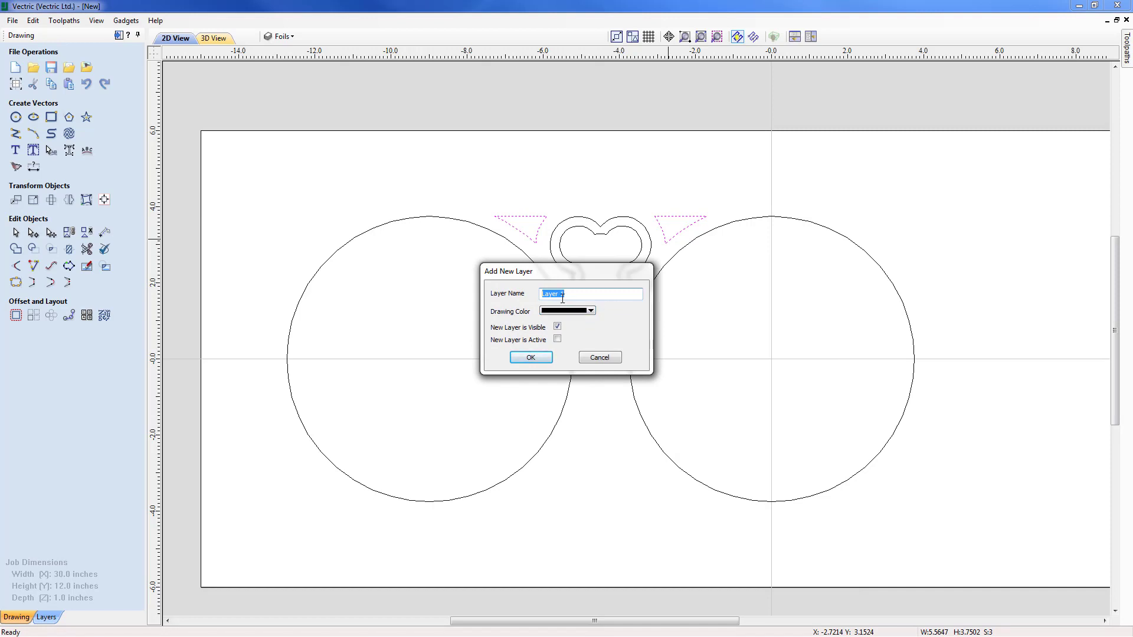
type("VCarve Shapes")
left_click(532, 358)
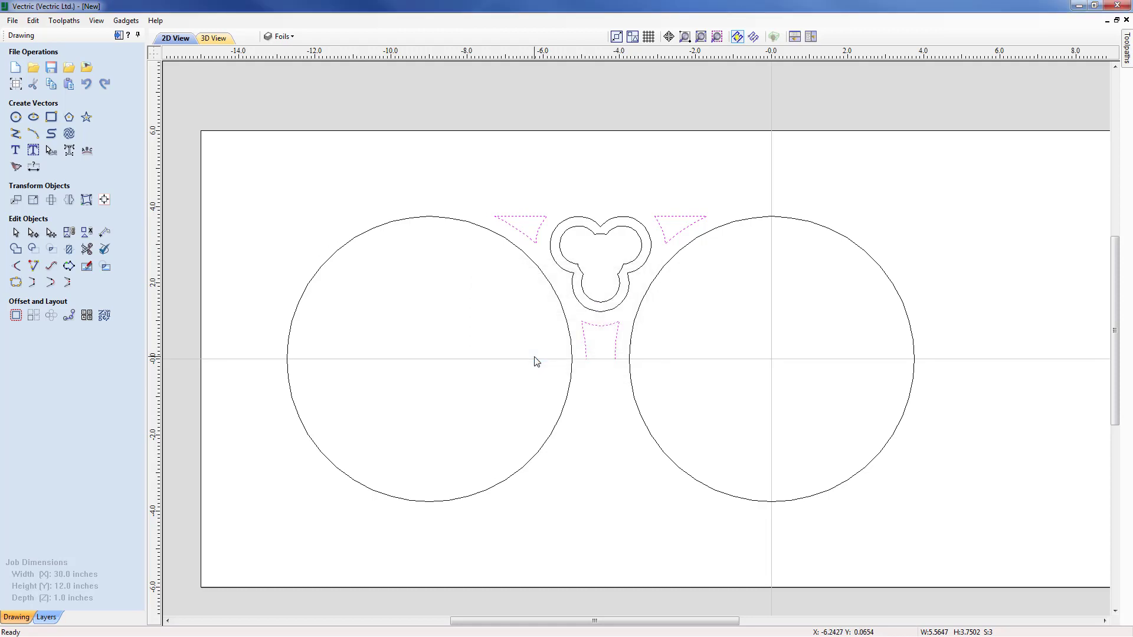
left_click(612, 408)
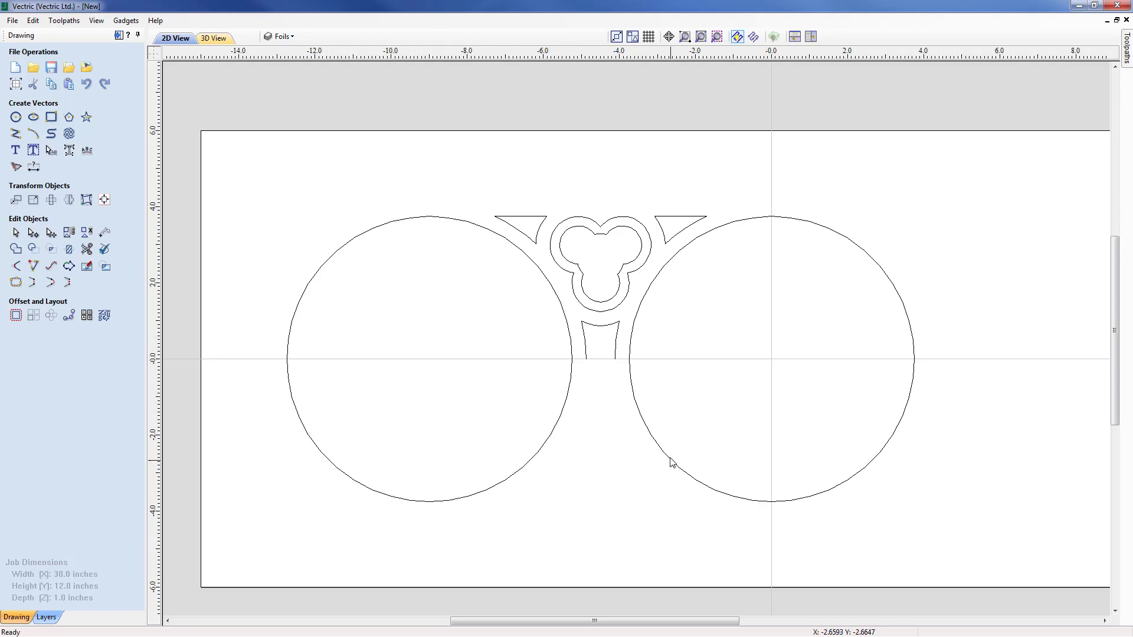
Mirror a copy of the foil outlines and the three surrounding pieces vertically about the job center, and deselect the result.
left_click_drag(480, 193, 719, 396)
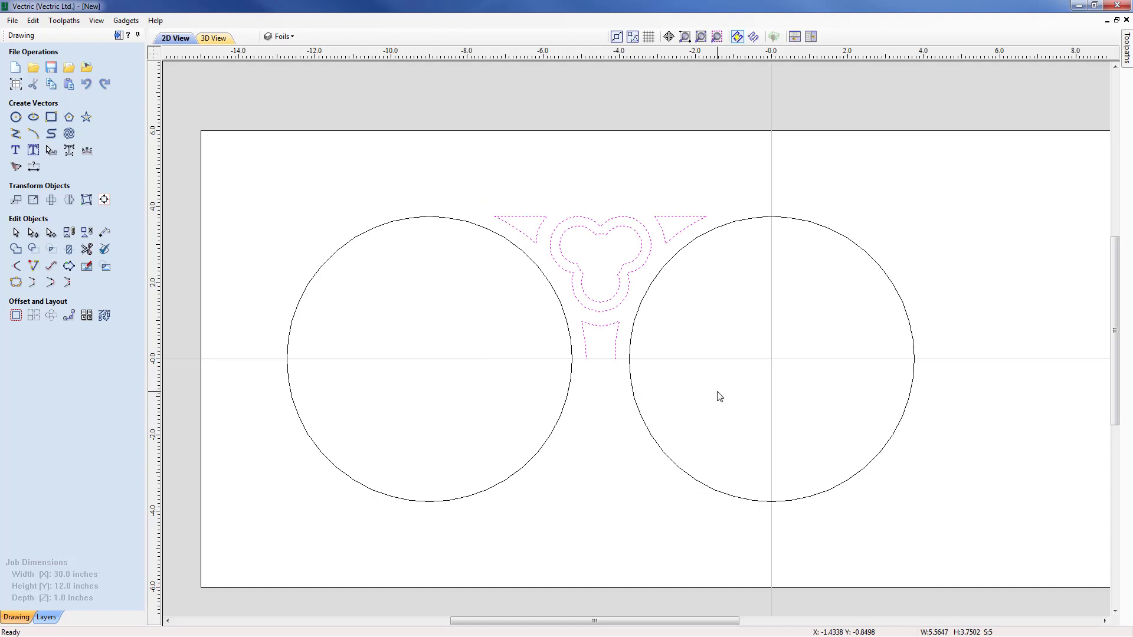
left_click(69, 200)
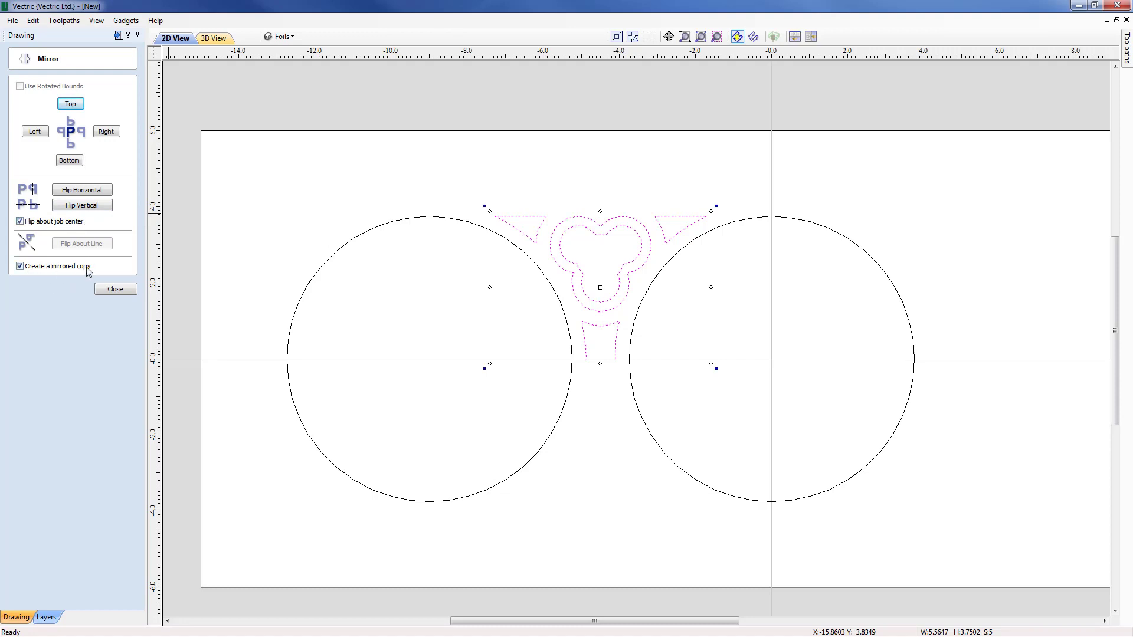
left_click(81, 206)
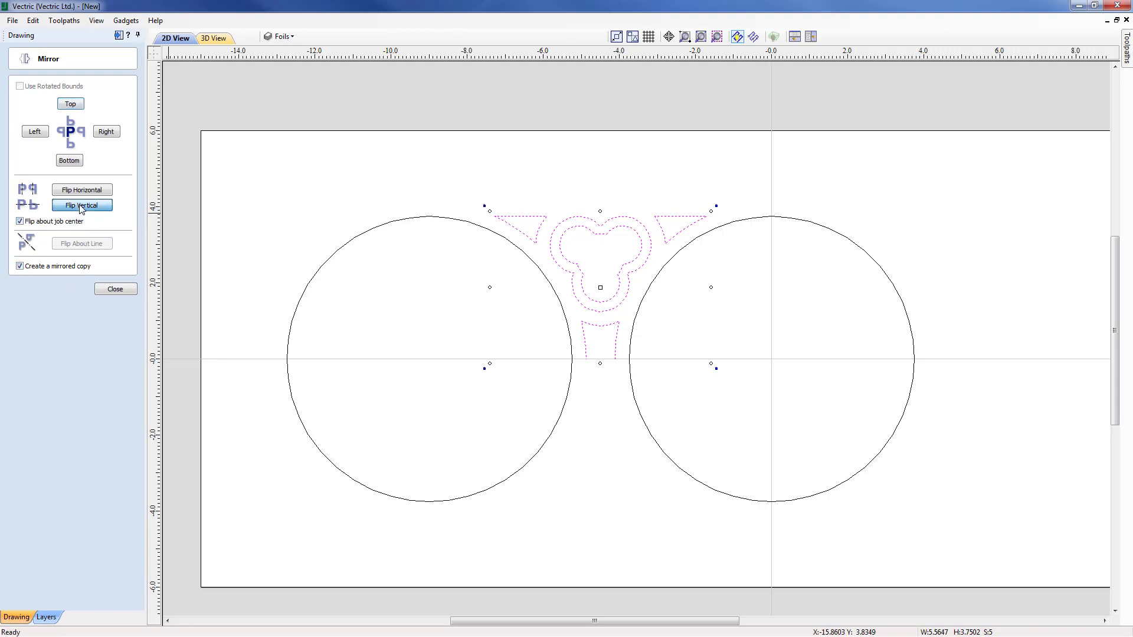
left_click(119, 289)
left_click(317, 215)
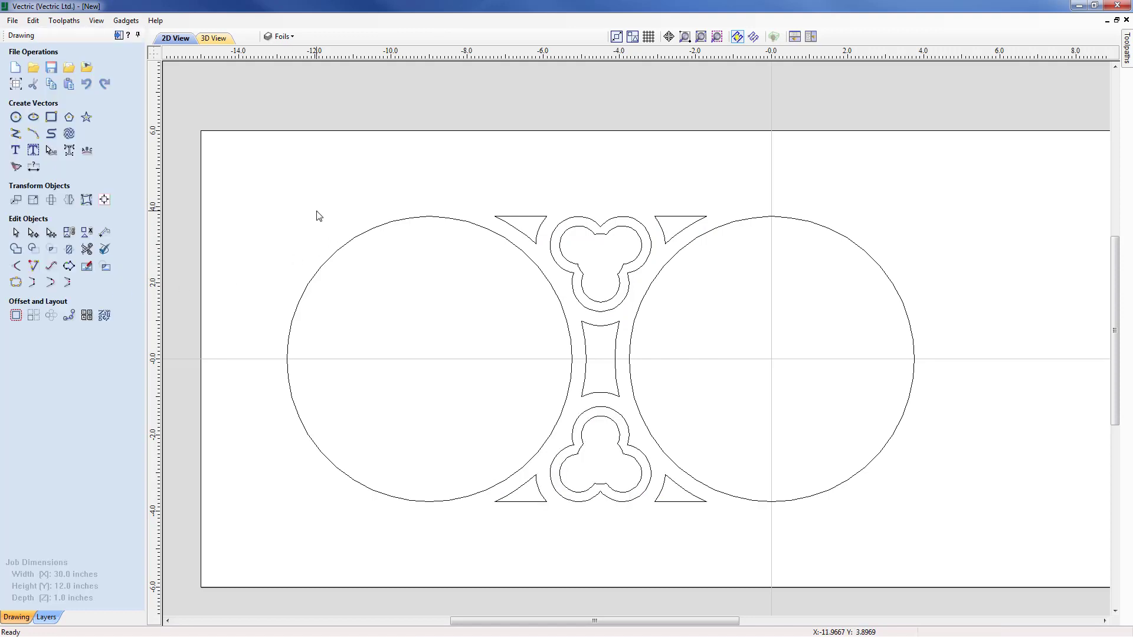
Check the contents of the Foils and VCarve Shapes layers by toggling each layer's visibility off and back on.
left_click(293, 38)
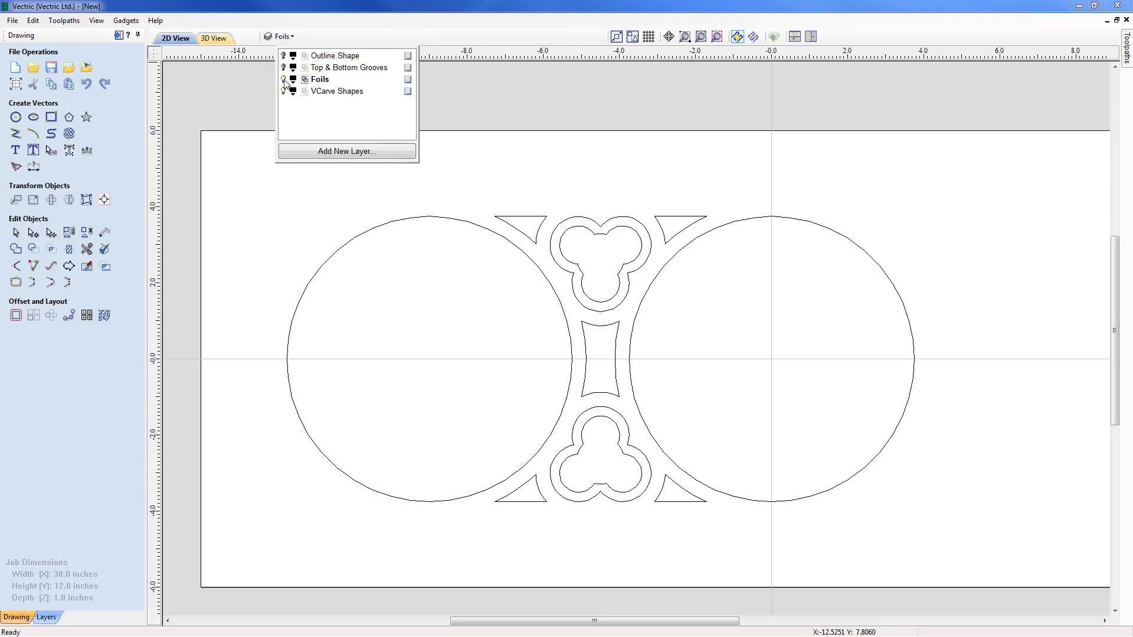
left_click(284, 82)
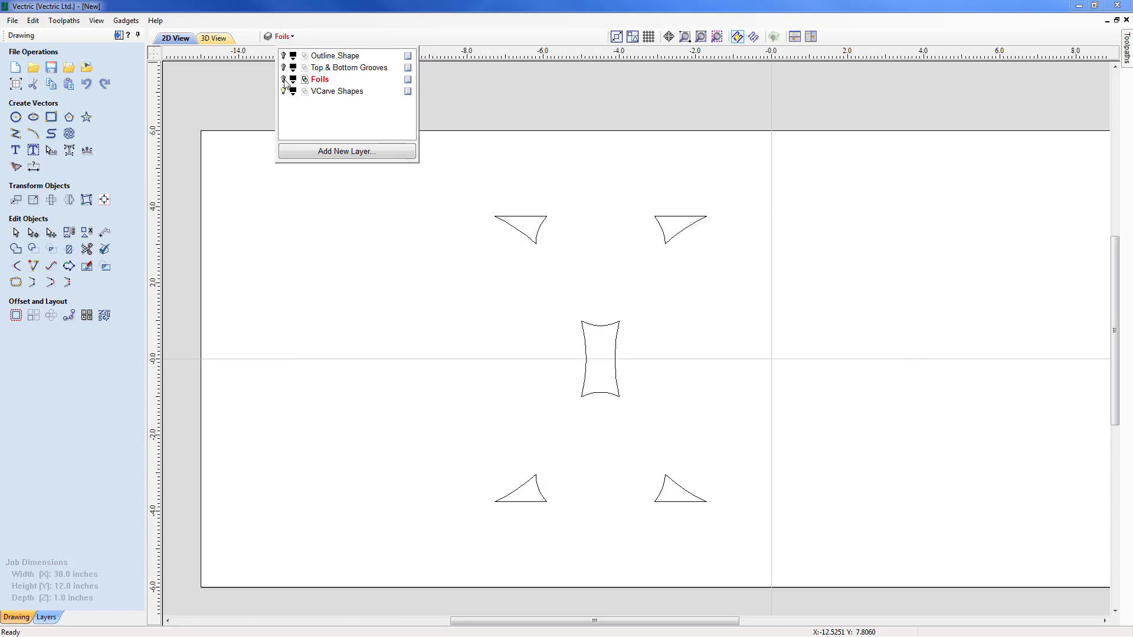
left_click(284, 80)
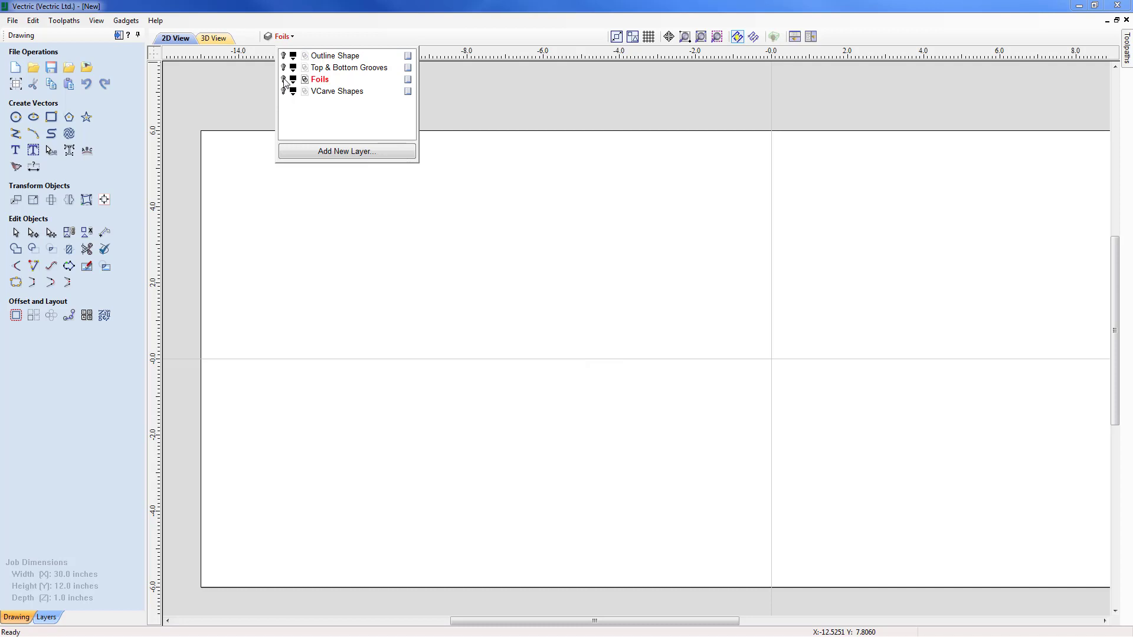
left_click(284, 81)
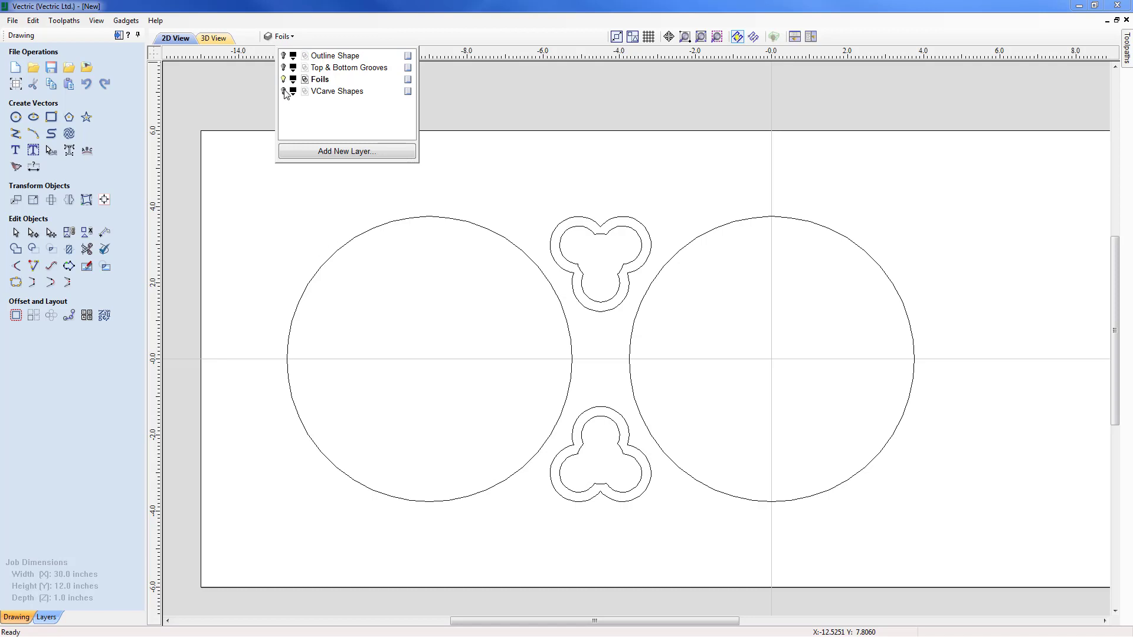
left_click(284, 92)
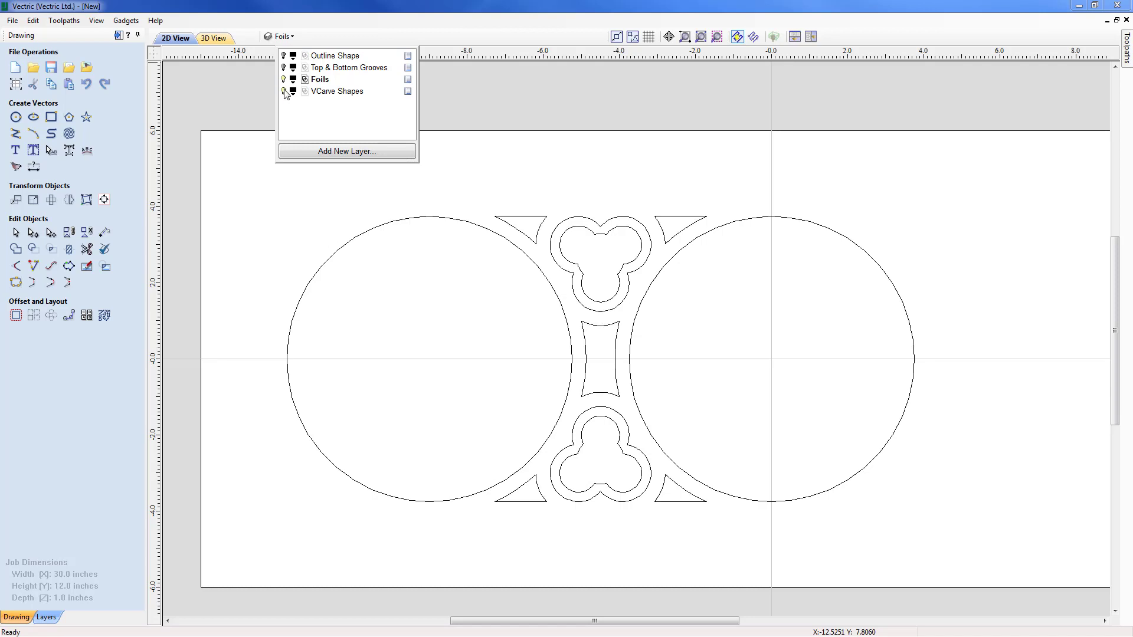
Draw a vertical 7.5 inch line through the center of the left large circle, from its top at X -9 to its bottom.
left_click(537, 485)
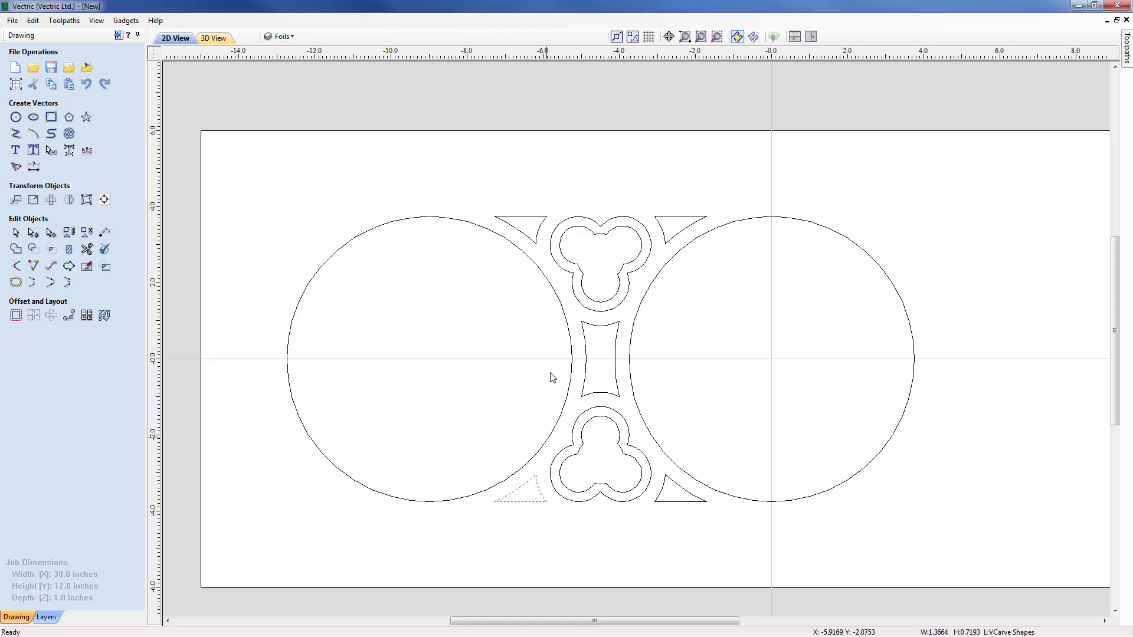
left_click(540, 236, "shift")
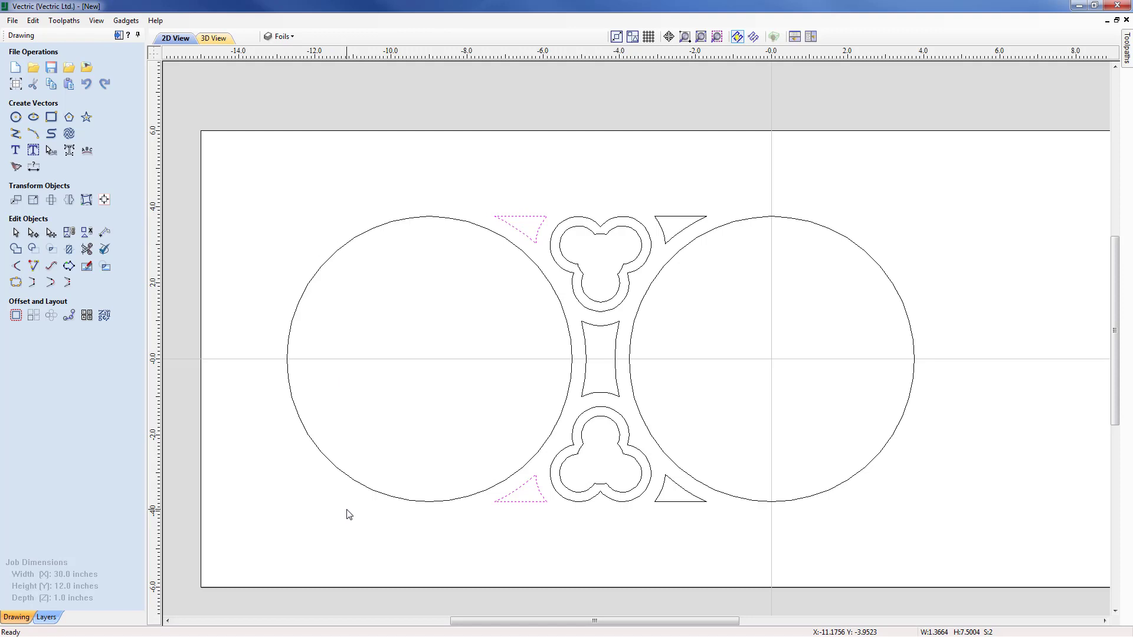
left_click(16, 136)
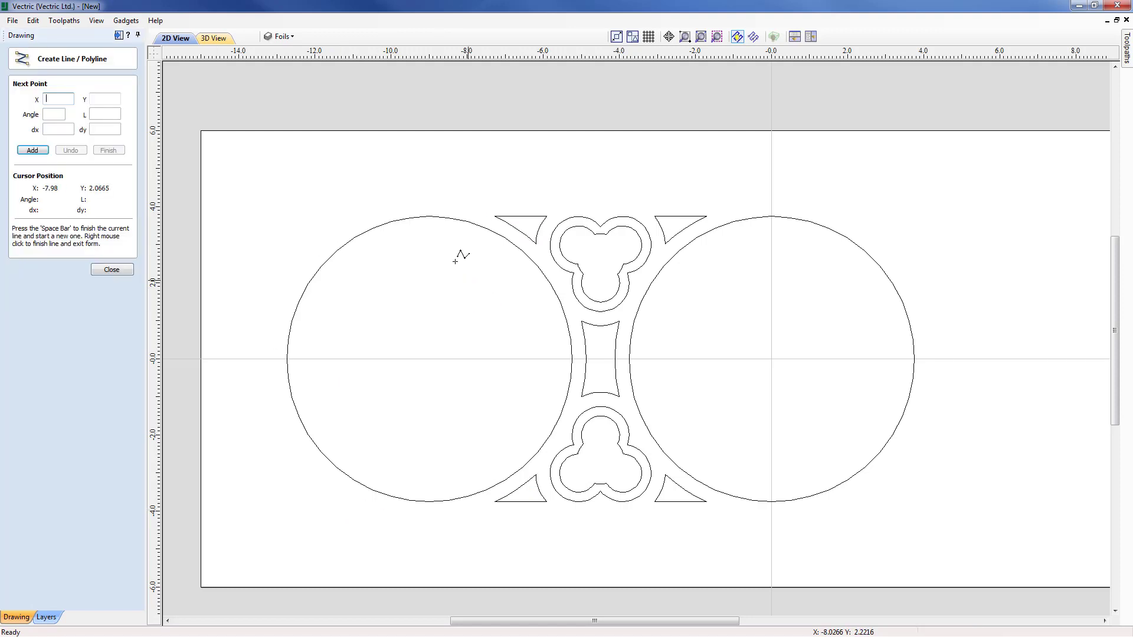
left_click(433, 216)
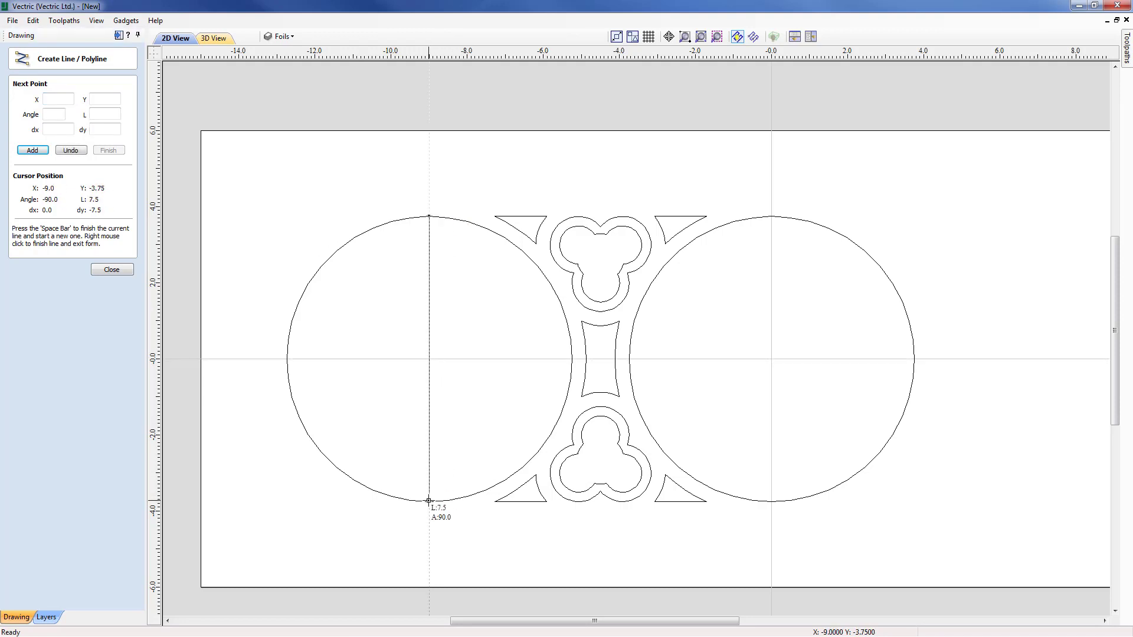
left_click(429, 501)
left_click(121, 271)
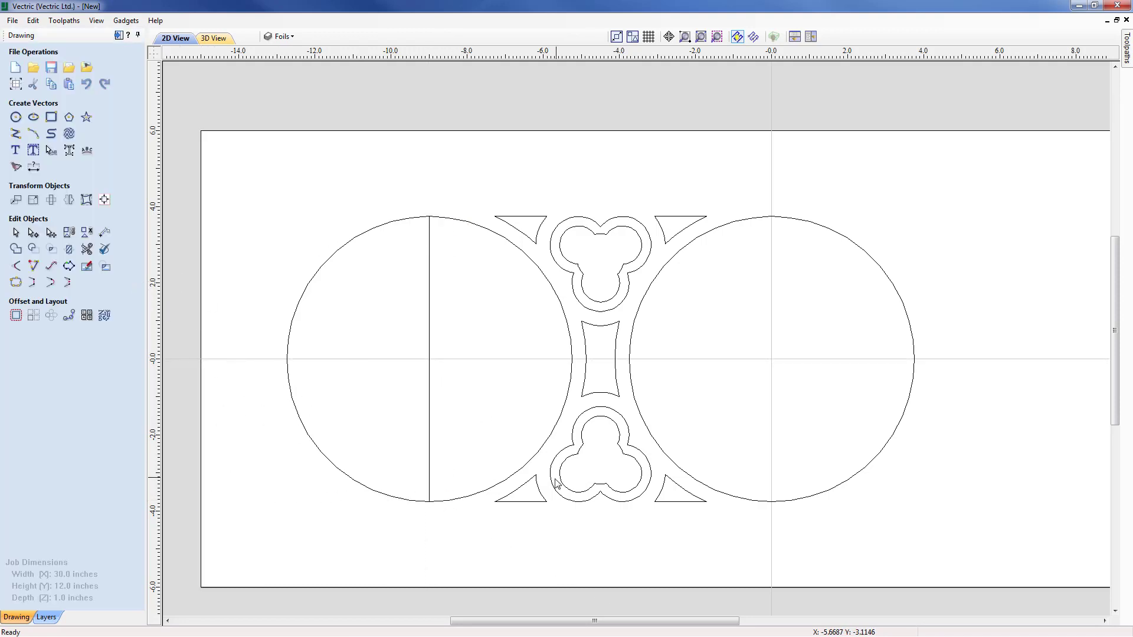
Mirror copies of the two corner pieces beside the left circle about its vertical center line, then delete that line.
left_click(542, 493)
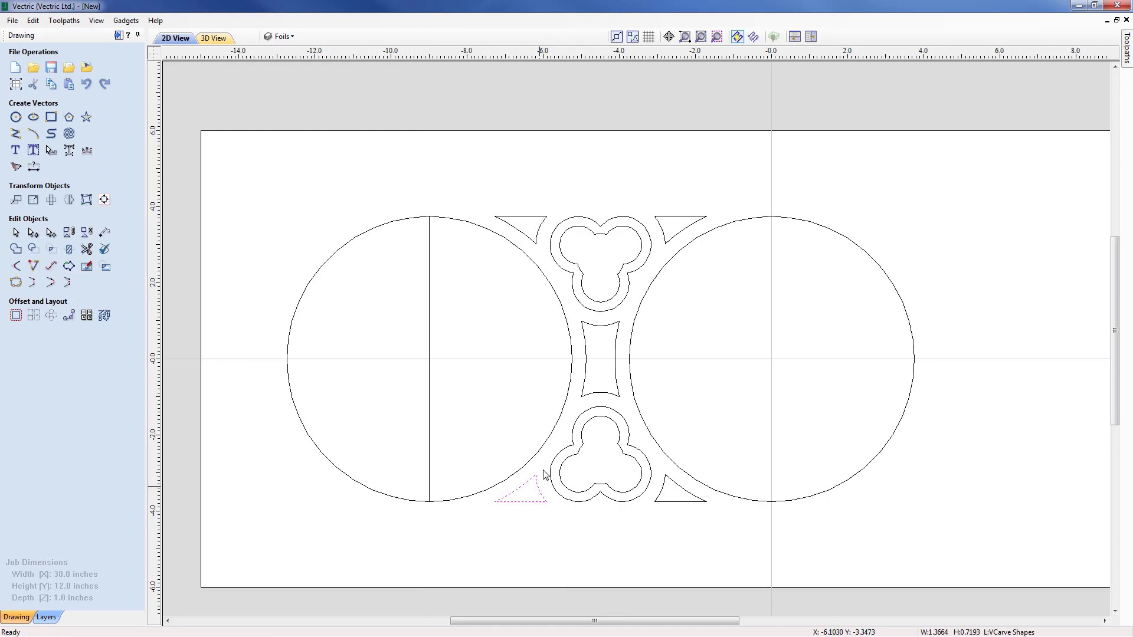
left_click(532, 239, "shift")
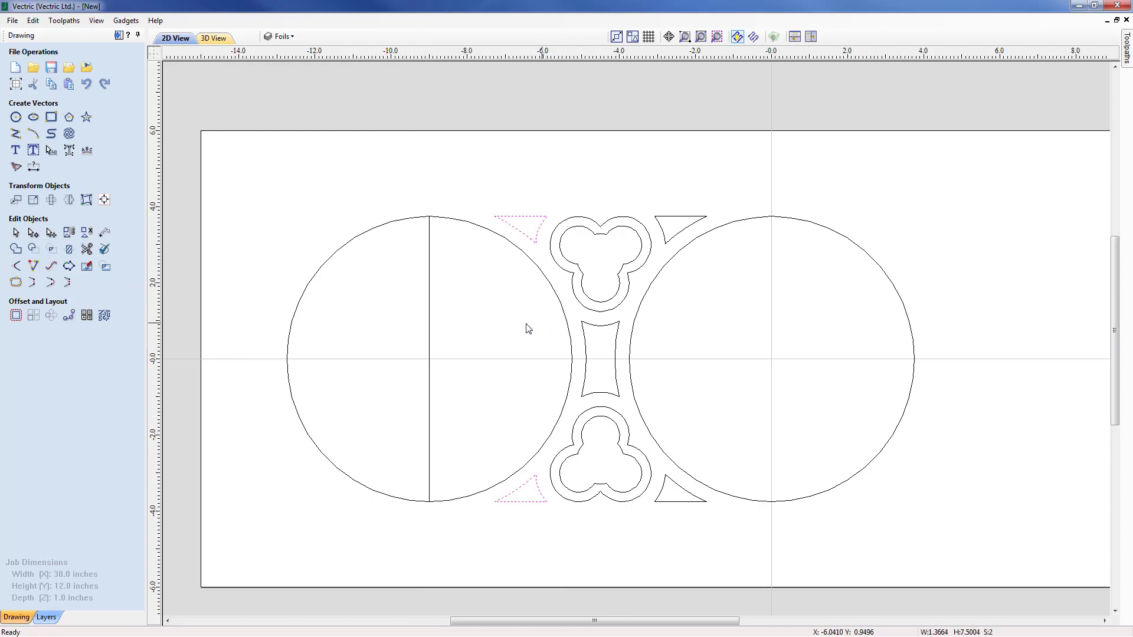
left_click(430, 290, "shift")
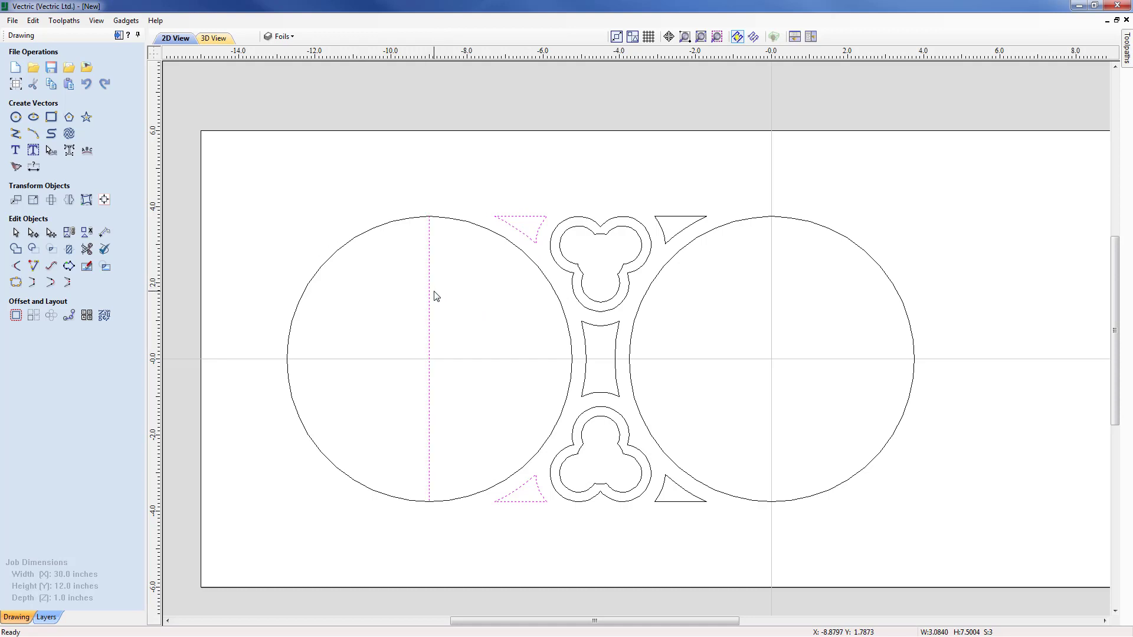
left_click(70, 200)
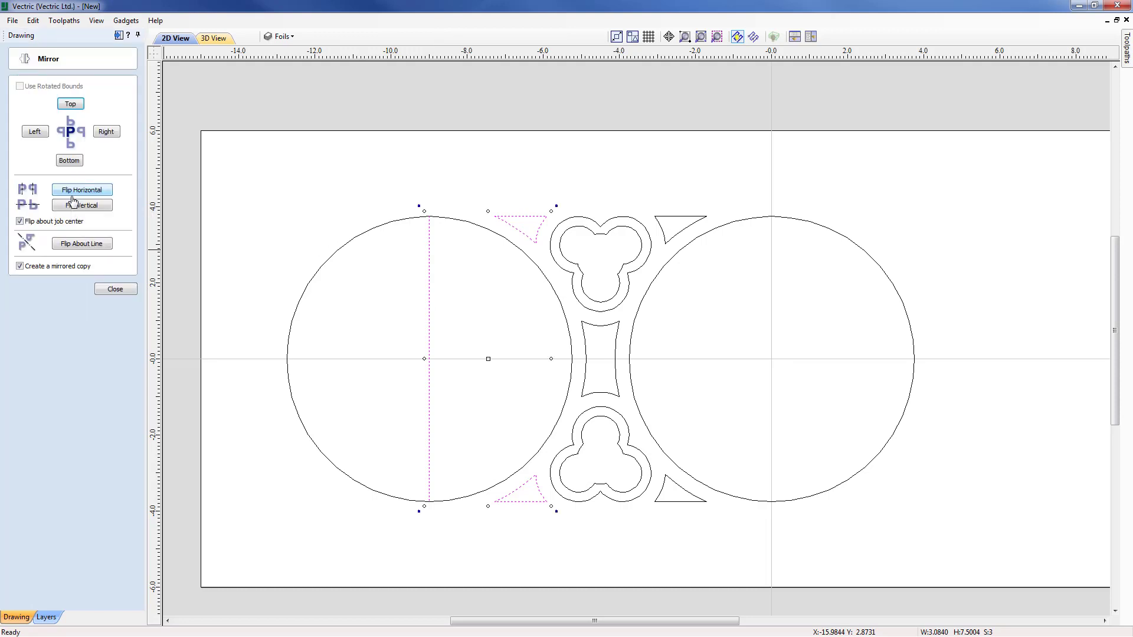
left_click(20, 222)
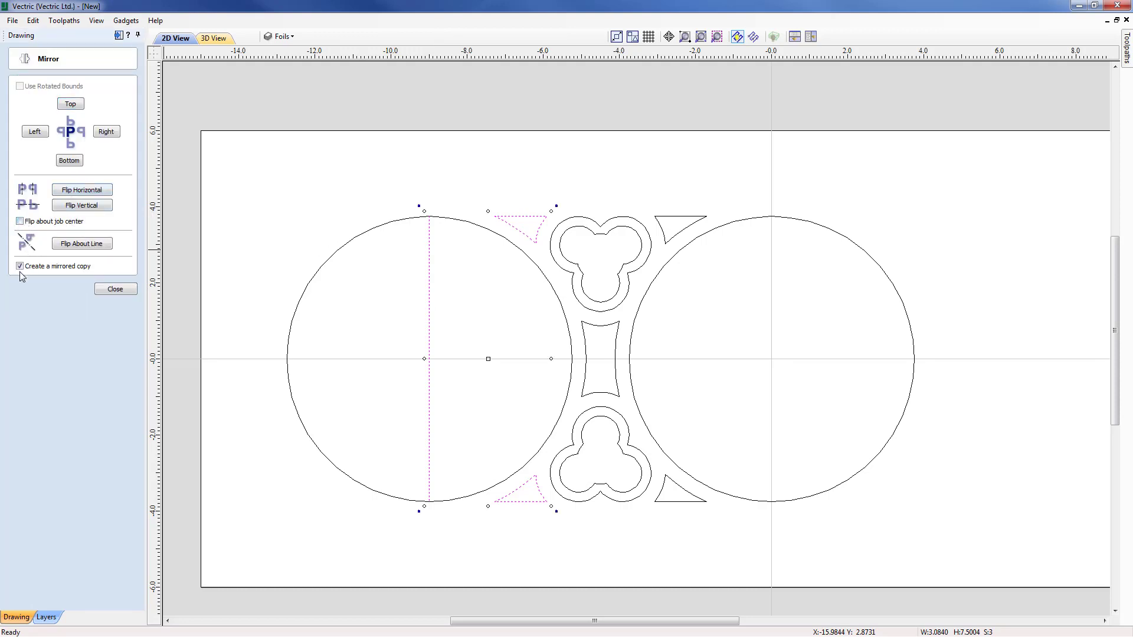
left_click(90, 244)
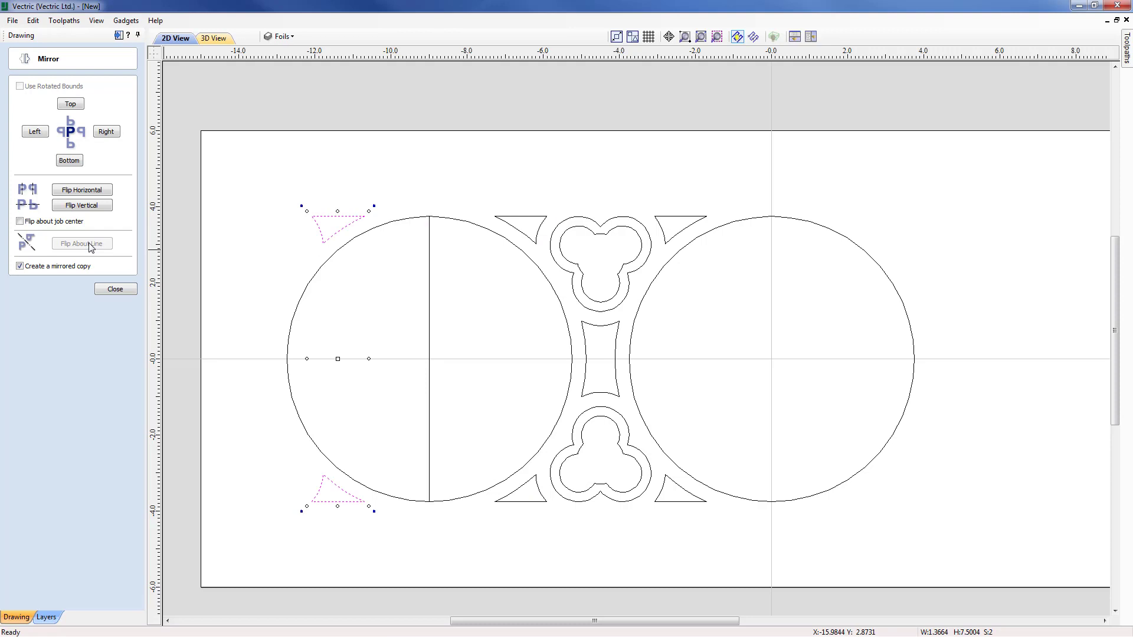
left_click(118, 290)
left_click(430, 289)
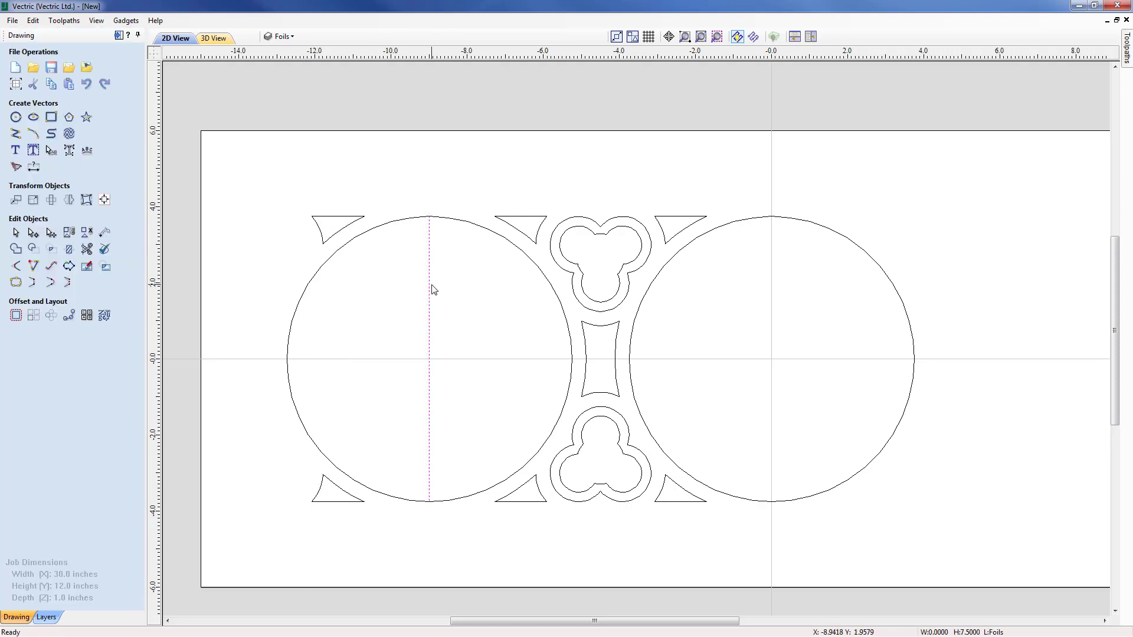
key("Delete")
Join the upper and lower halves of the central piece between the circles into one closed vector, and select it.
left_click(615, 389)
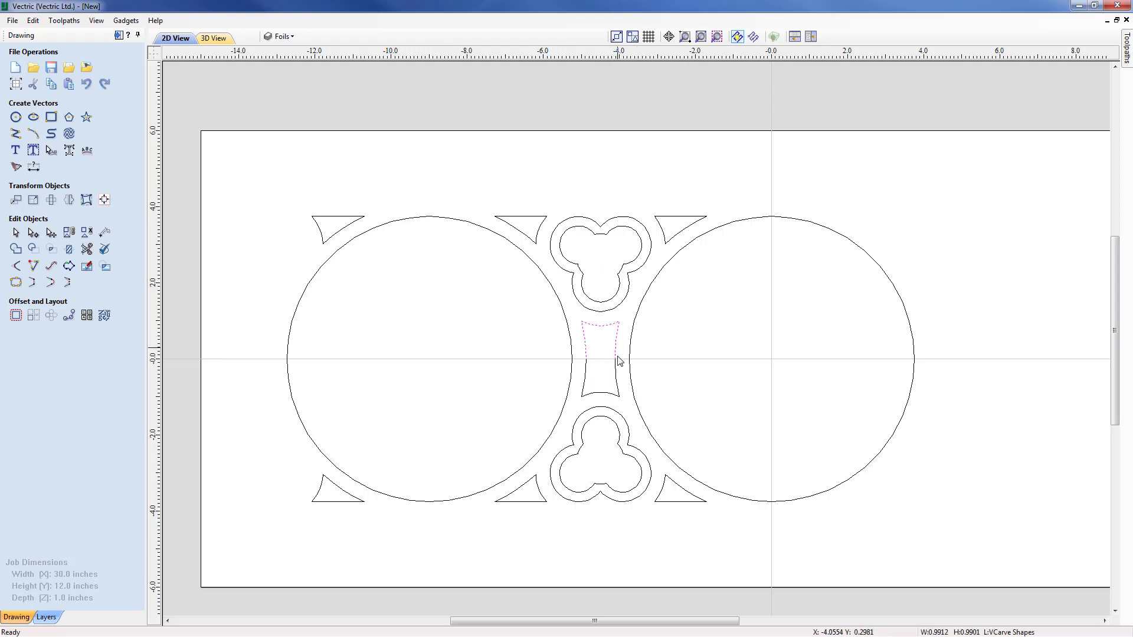
left_click(616, 378)
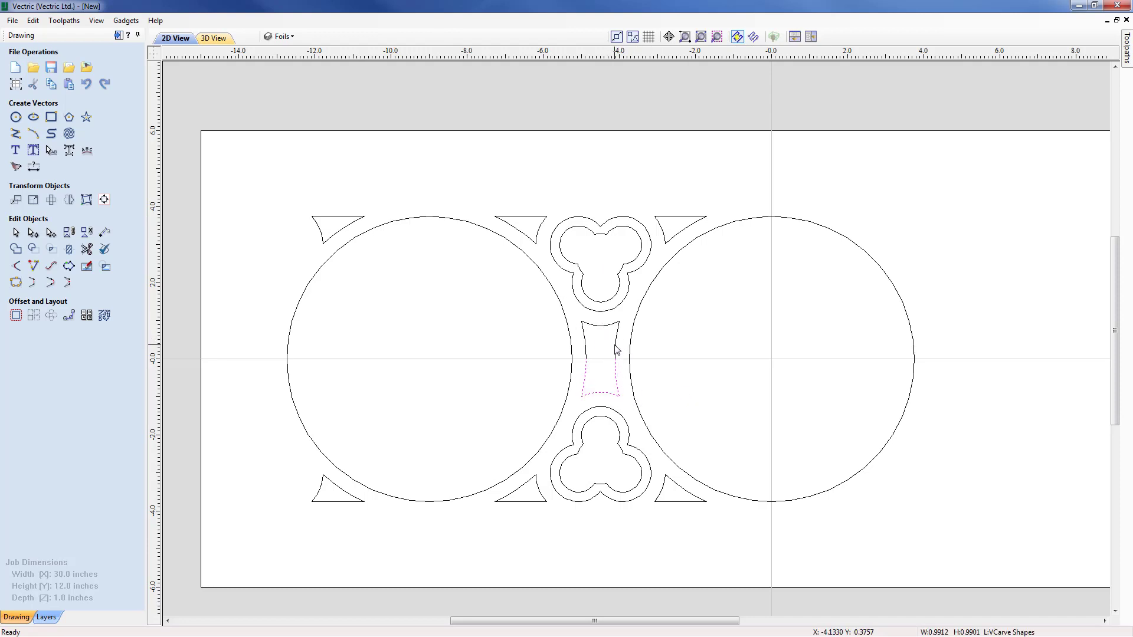
left_click(616, 349)
left_click(616, 381, "shift")
left_click(16, 283)
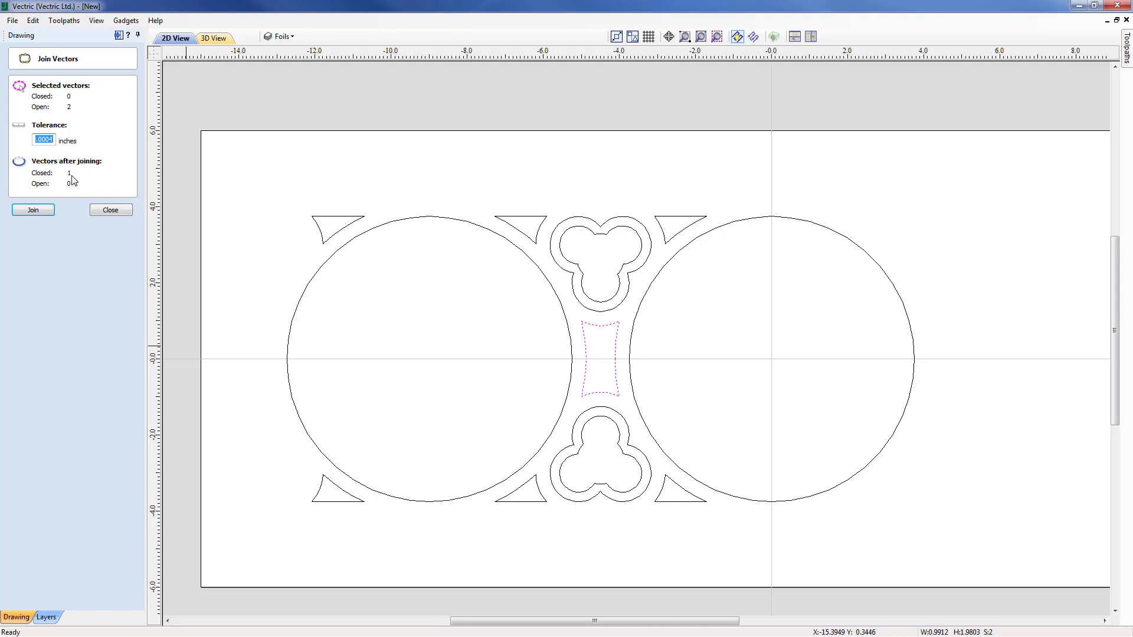
left_click(33, 211)
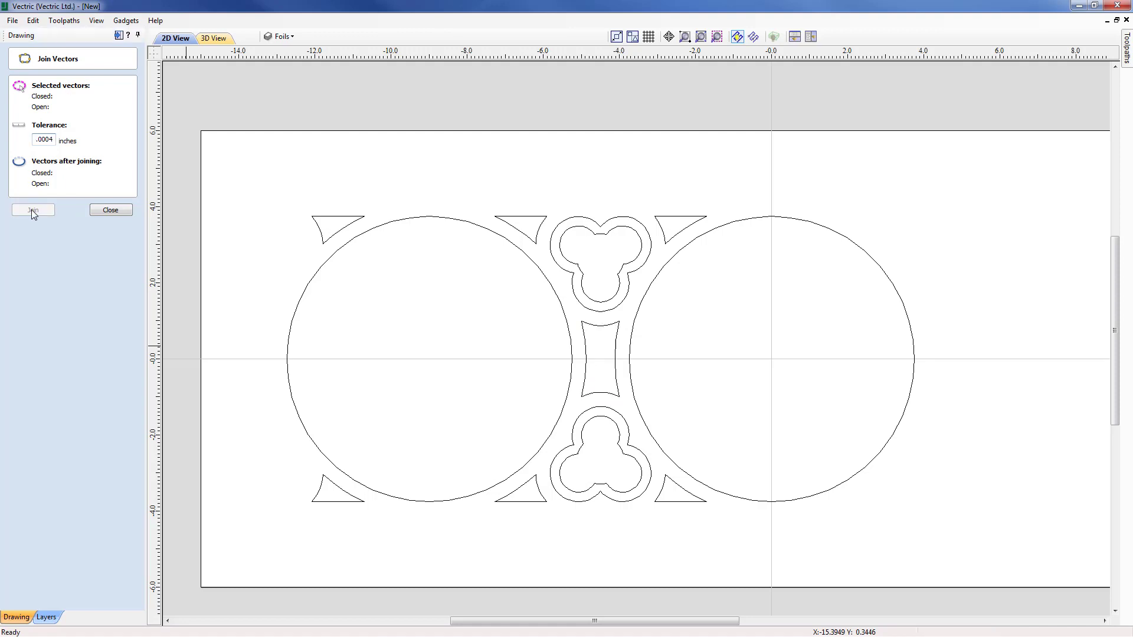
left_click(111, 210)
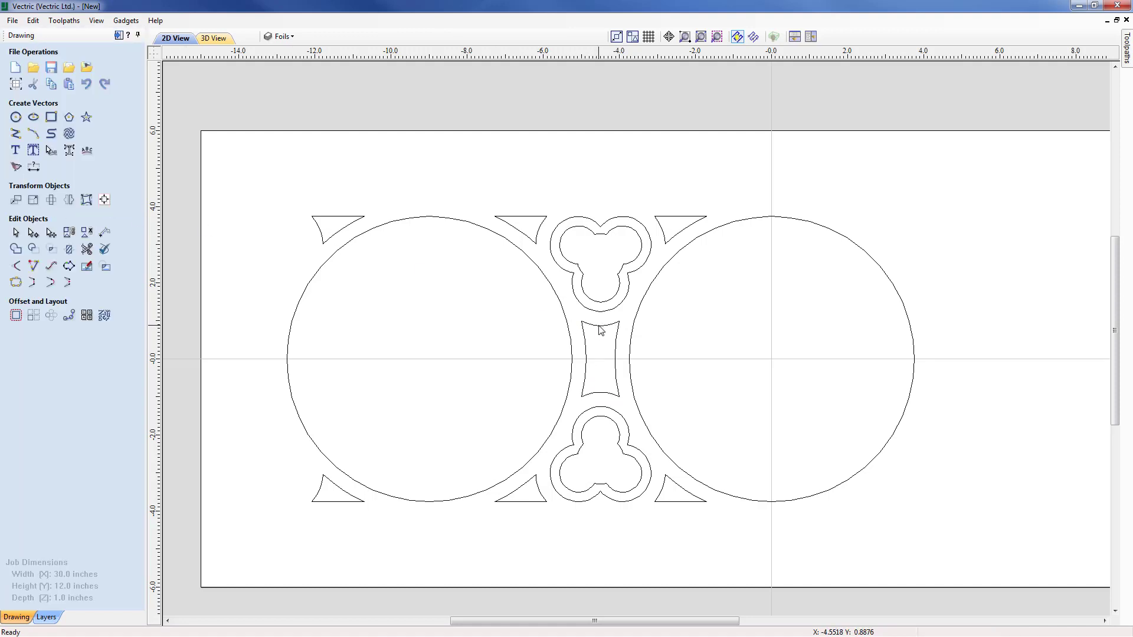
left_click(601, 329)
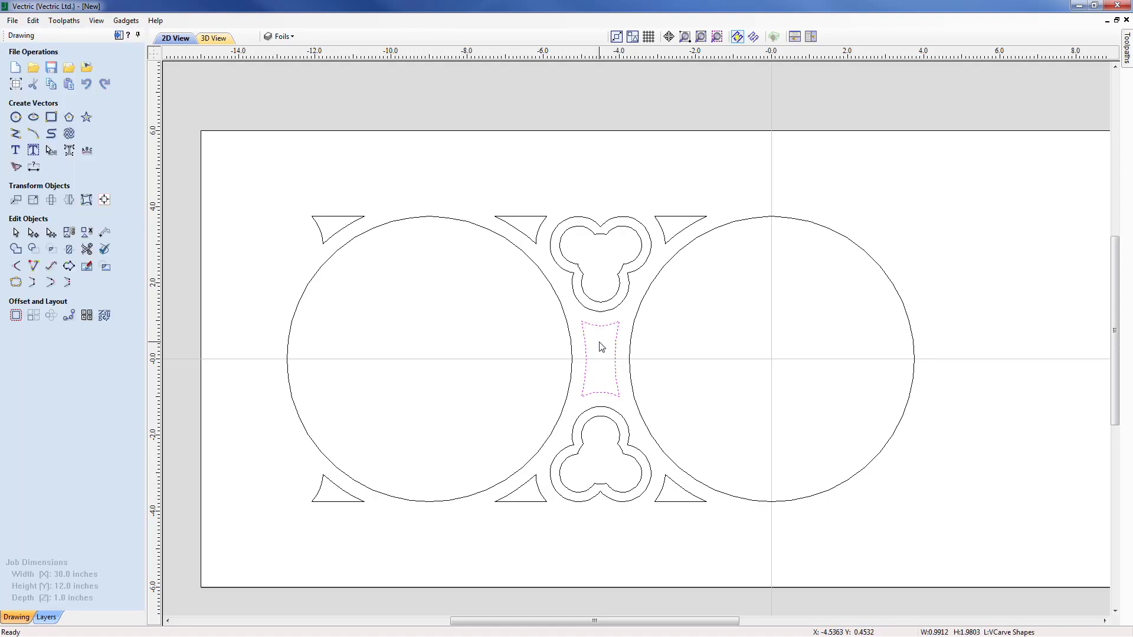
Mirror a copy of the left circle and all shapes beside it horizontally about the job center.
left_click(701, 37)
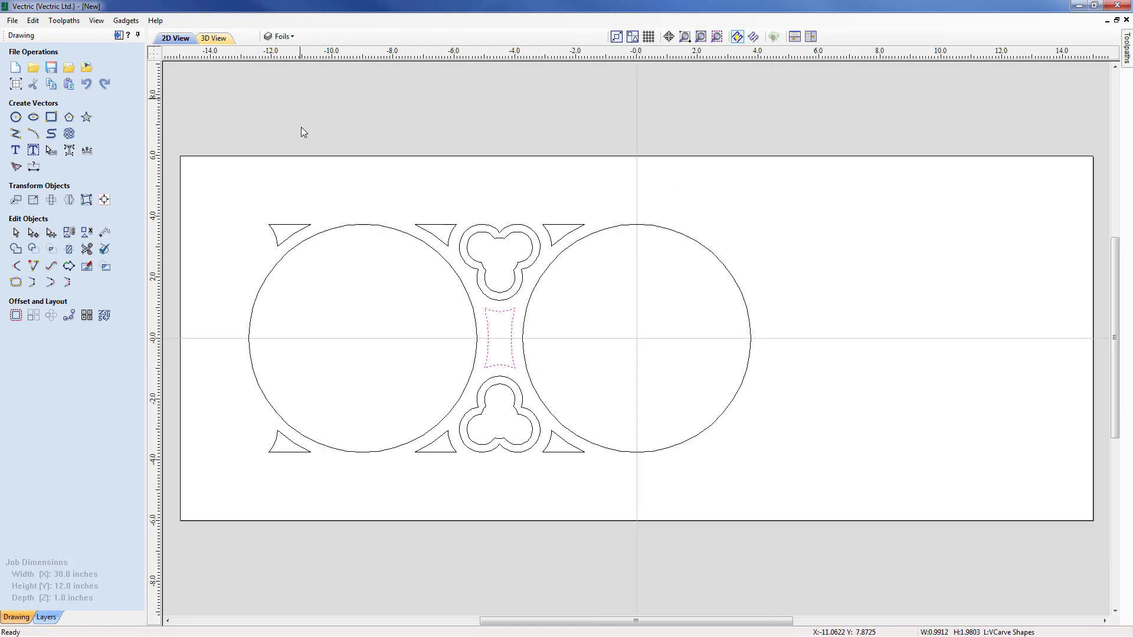
left_click(290, 149)
left_click_drag(214, 121, 598, 489)
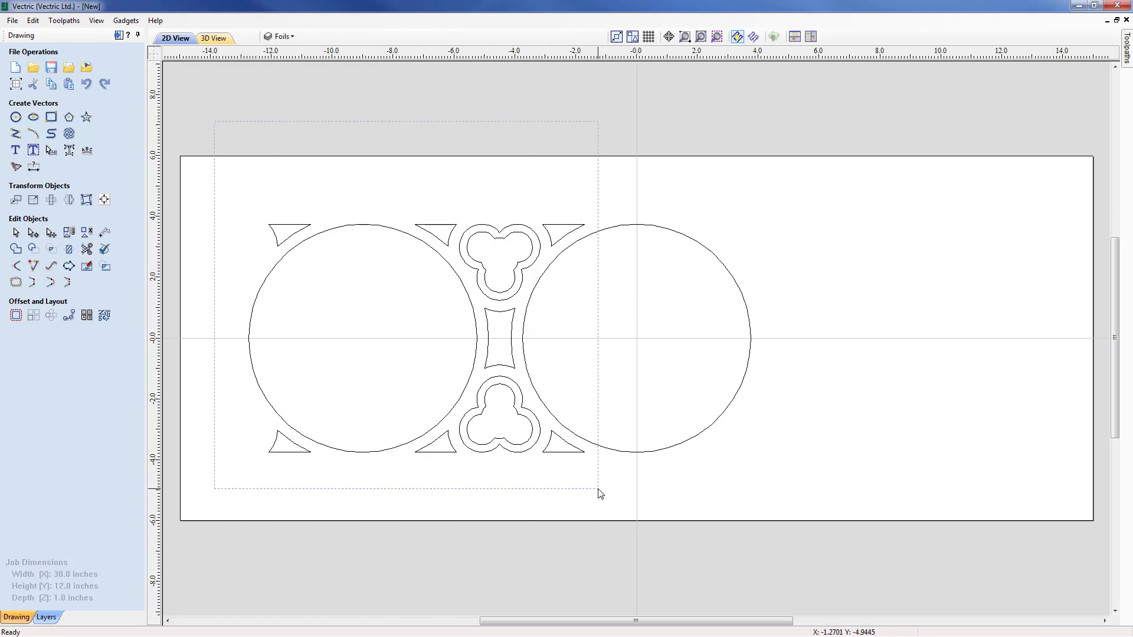
left_click_drag(598, 489, 597, 489)
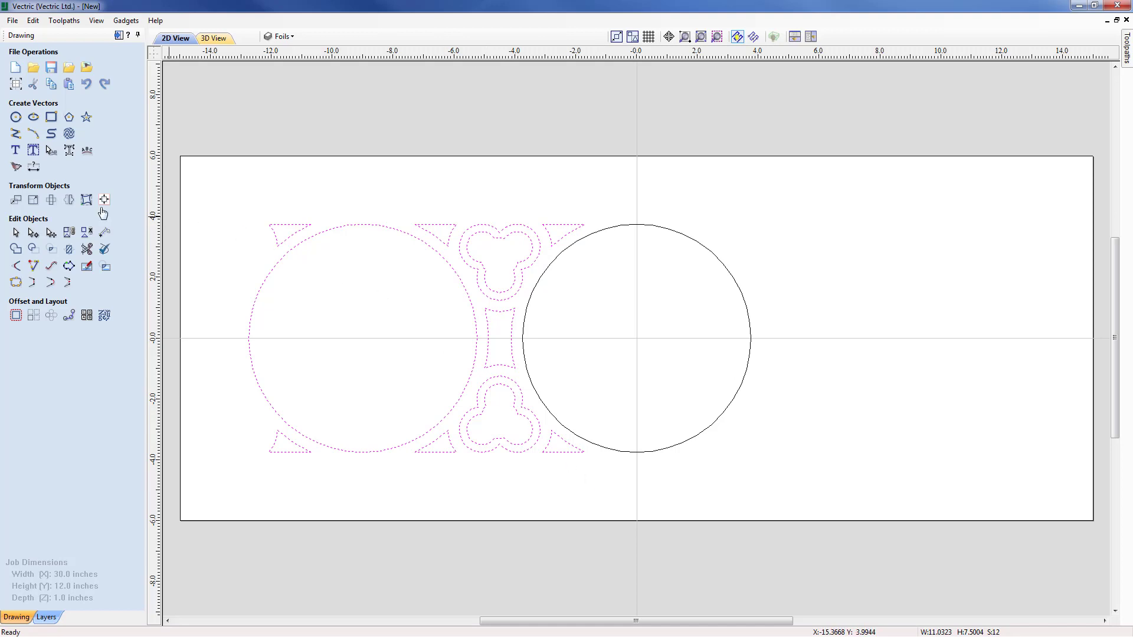
left_click(69, 202)
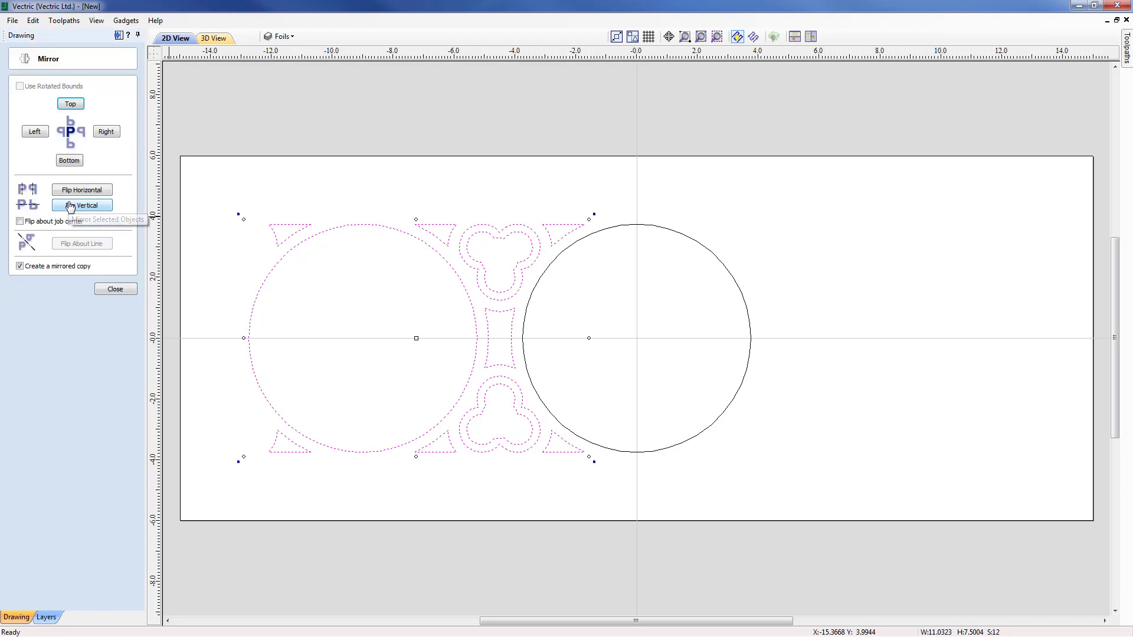
left_click(20, 222)
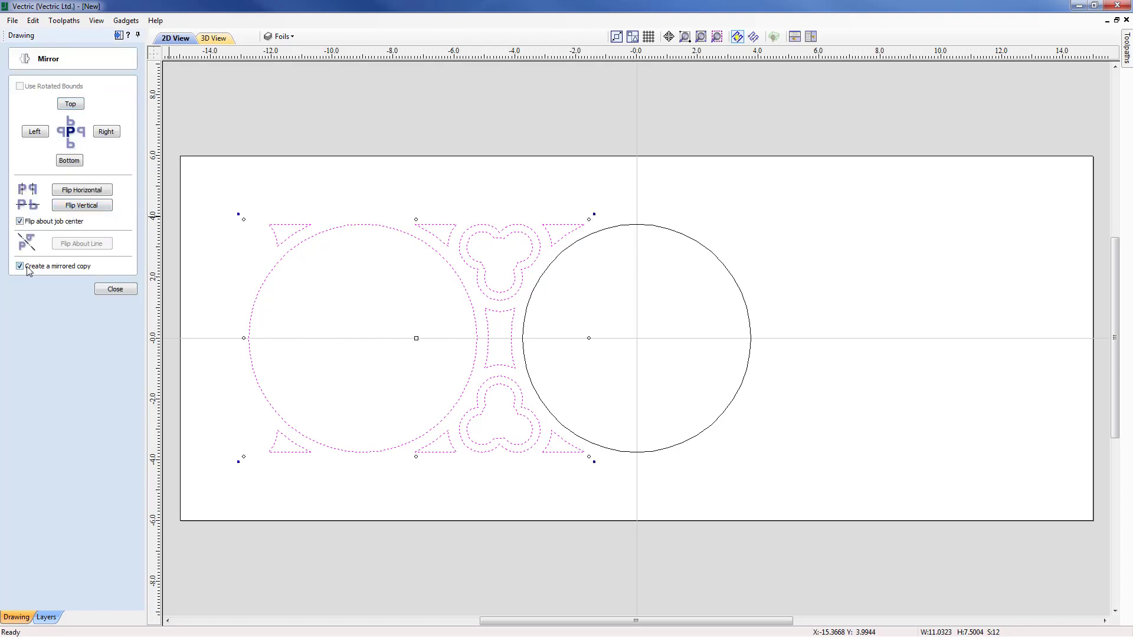
left_click(83, 190)
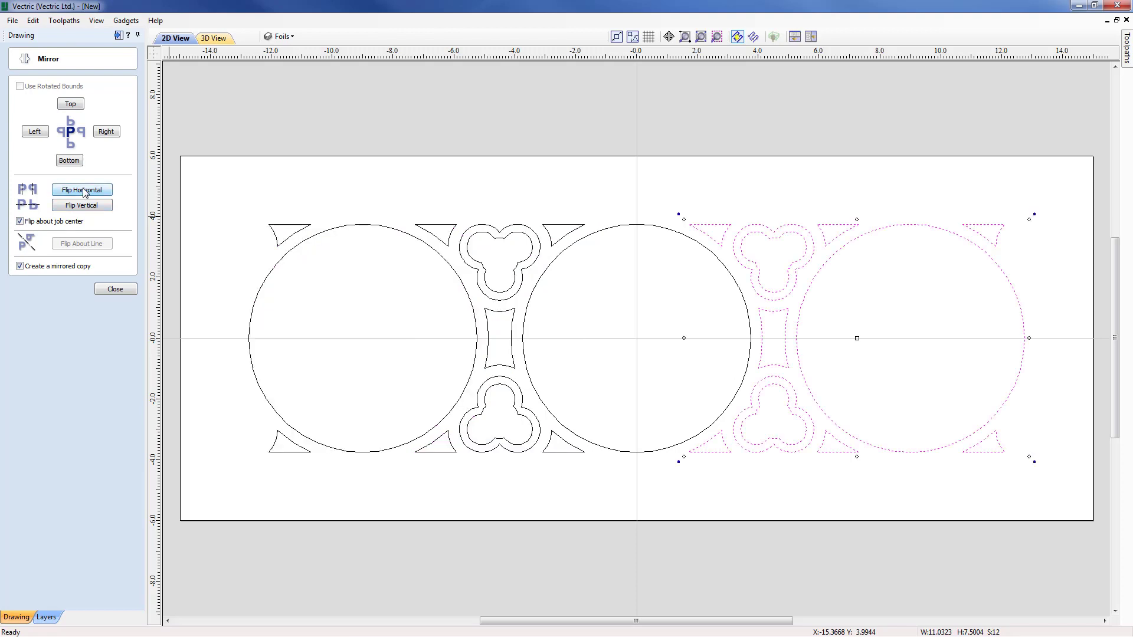
left_click(118, 288)
left_click(518, 197)
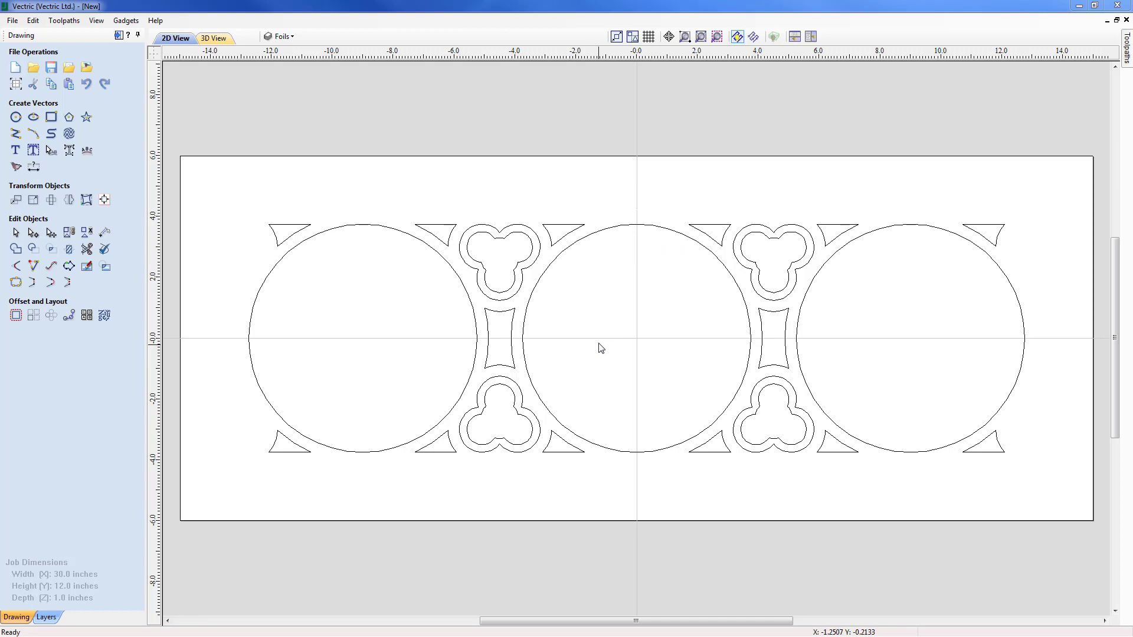
Offset the center circle inwards by 0.25 inches, and offset the resulting circle inwards by 0.375 inches.
left_click(549, 267)
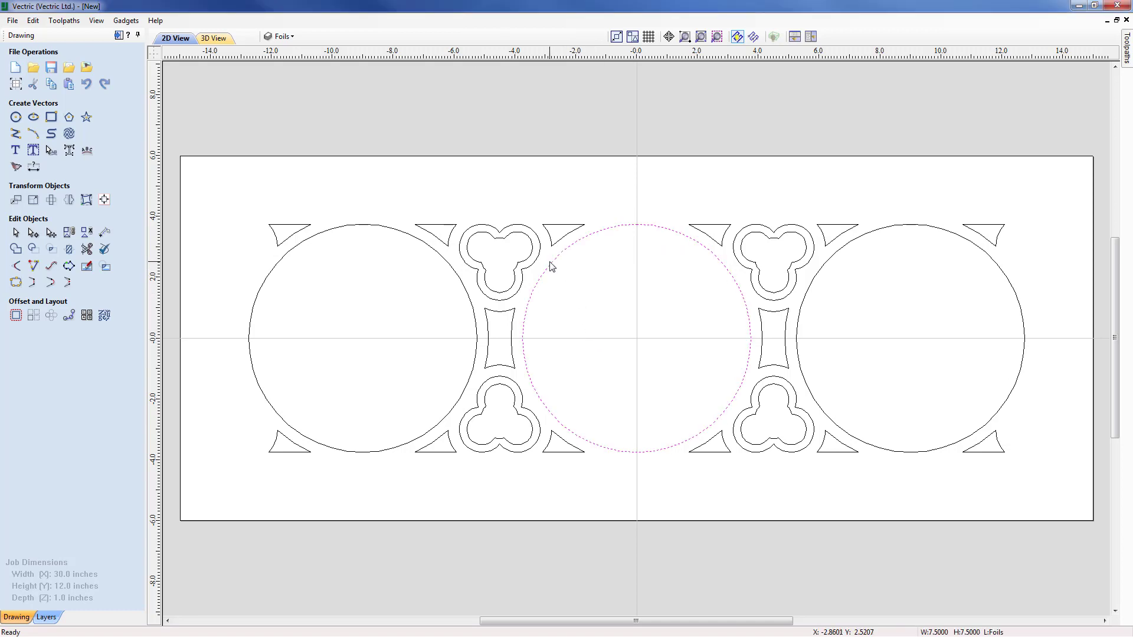
left_click(16, 315)
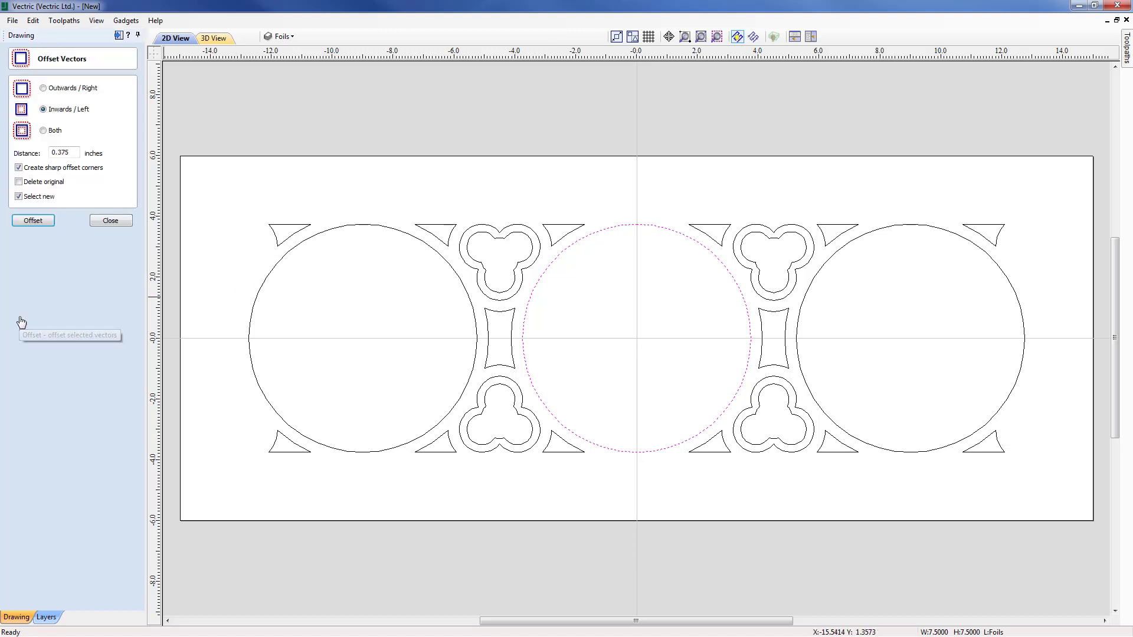
double_click(69, 154)
type(".25")
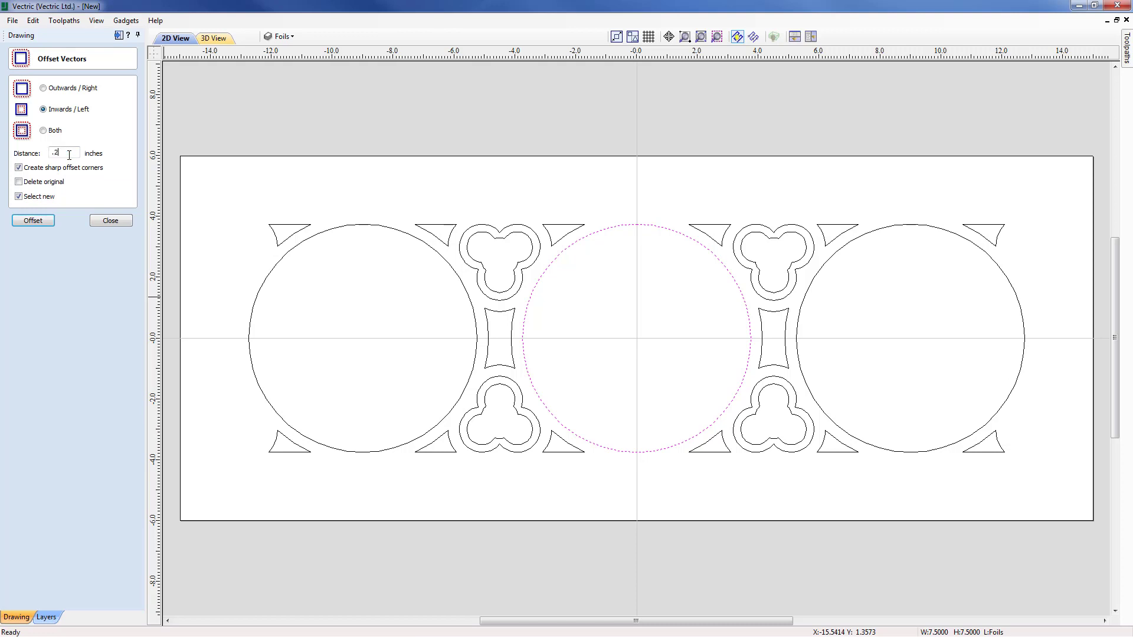
left_click(34, 221)
left_click_drag(63, 152, 43, 152)
type("3")
left_click(29, 221)
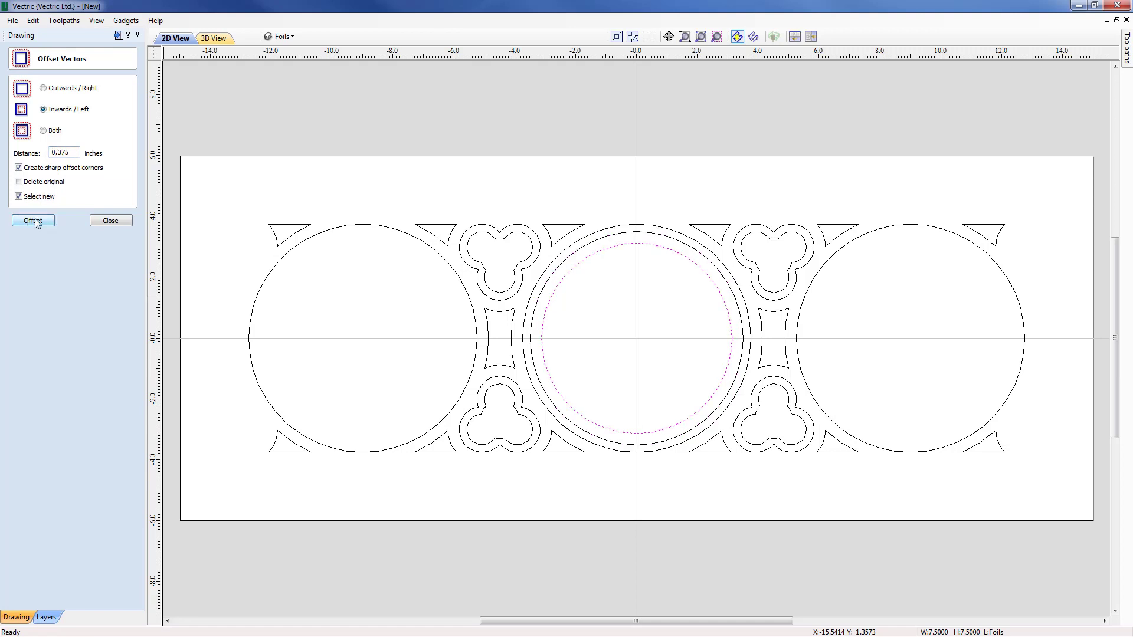
left_click(111, 220)
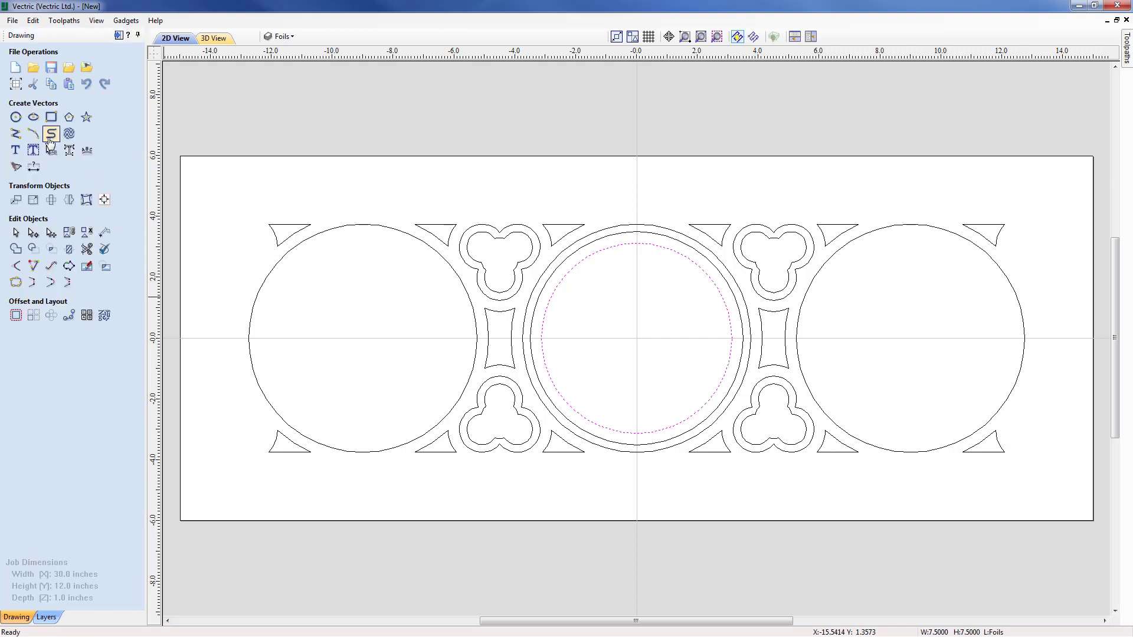
Draw a 3.0 inch diameter circle at X 0, Y 0 and move it up so its top meets the innermost circle's top.
left_click(16, 118)
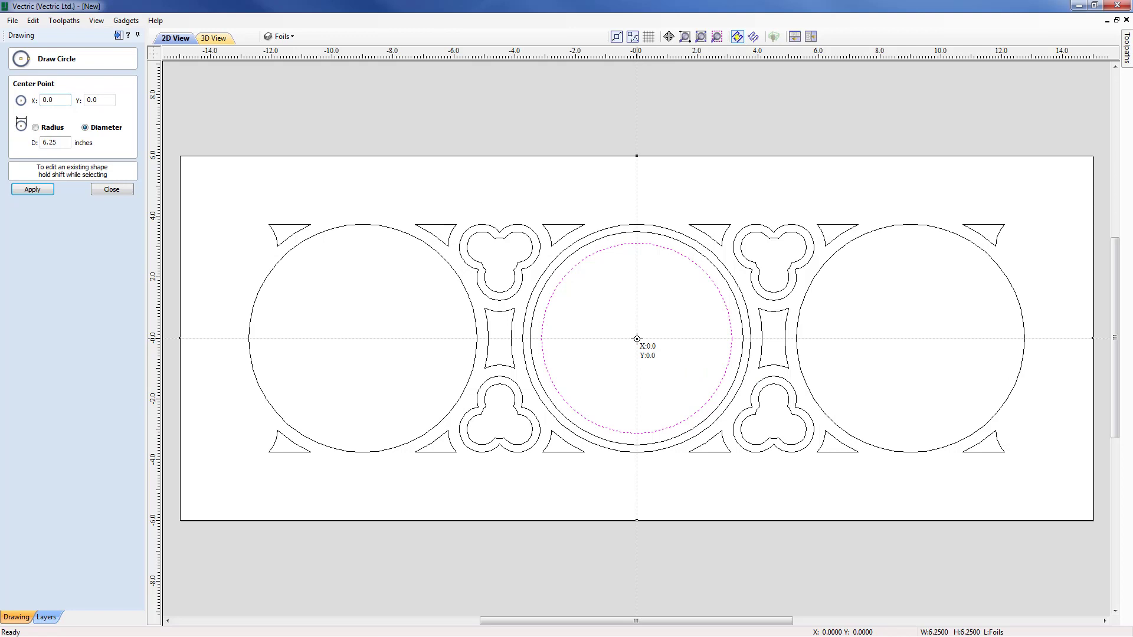
left_click_drag(637, 338, 597, 316)
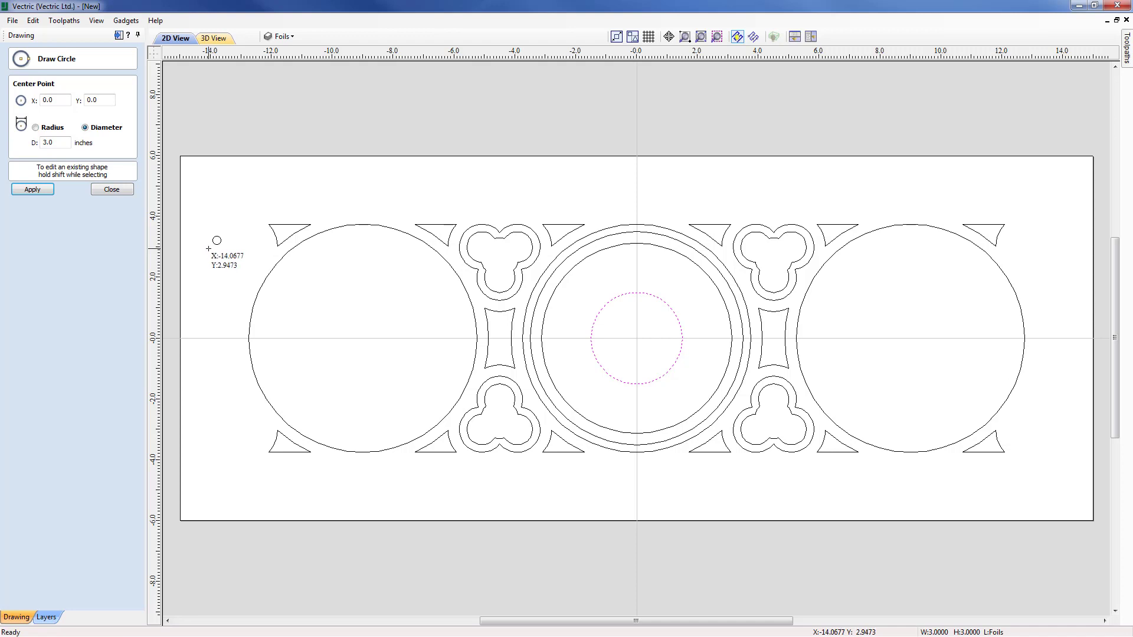
left_click(109, 187)
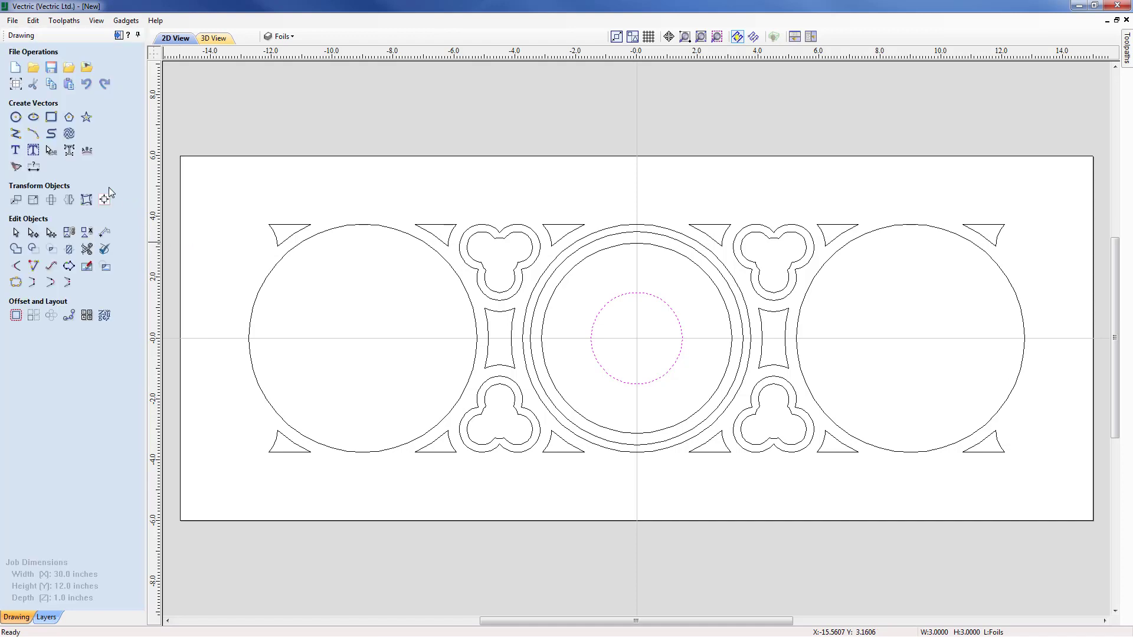
left_click(649, 294)
left_click_drag(637, 292, 638, 243)
left_click_drag(638, 243, 638, 243)
Make a circular copy of the 3 inch circle with 4 items over 360 degrees around the job center.
left_click(51, 316)
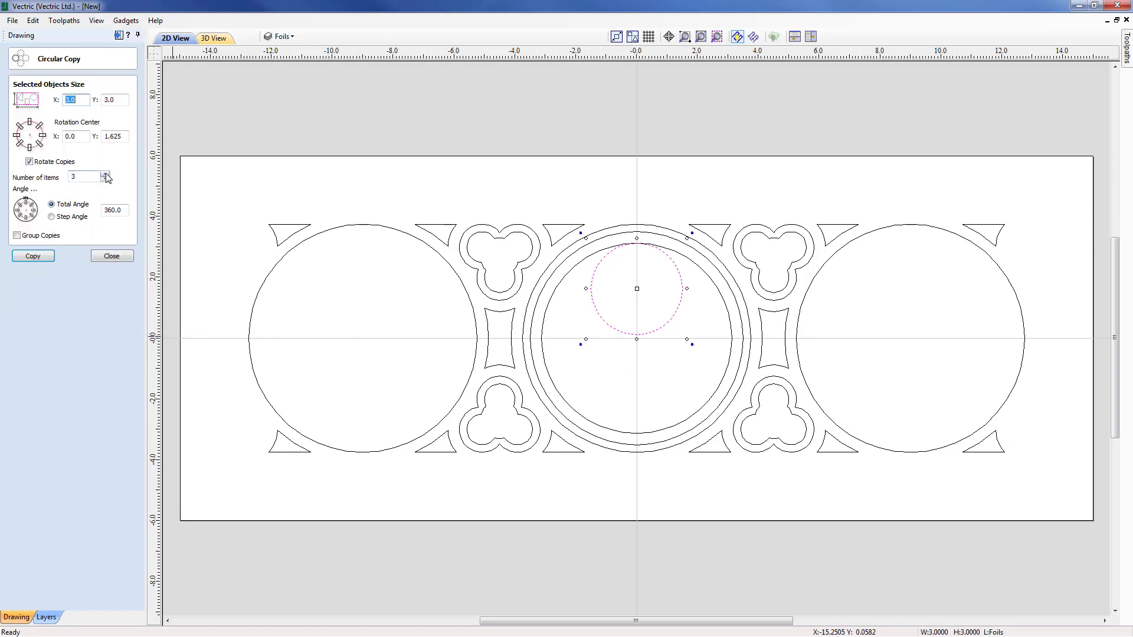
left_click(105, 175)
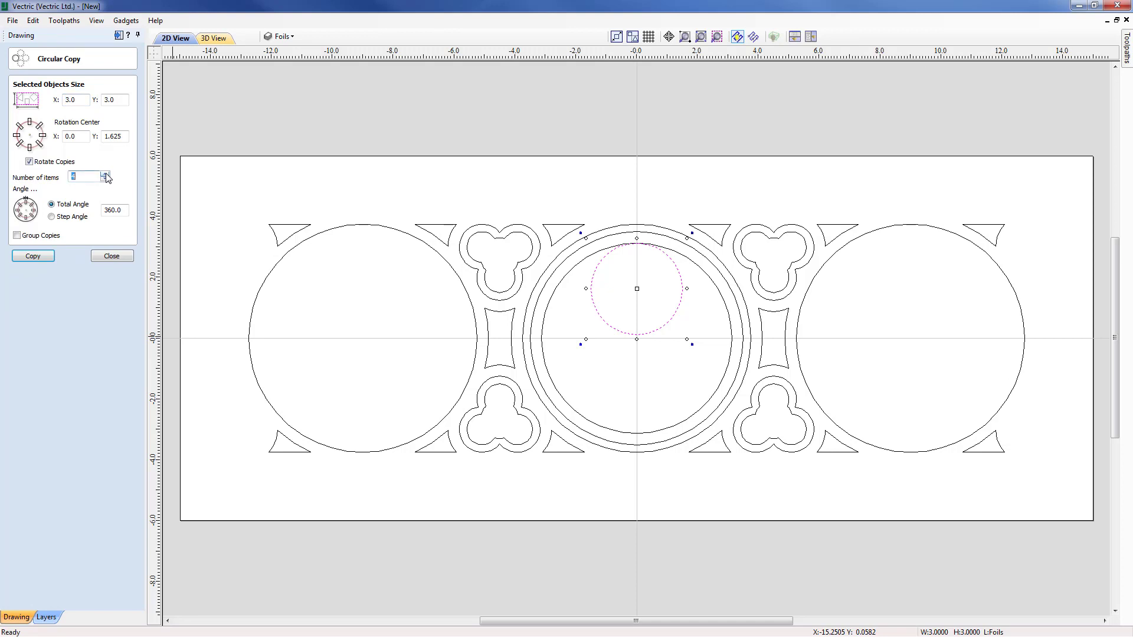
left_click(30, 136)
left_click(32, 257)
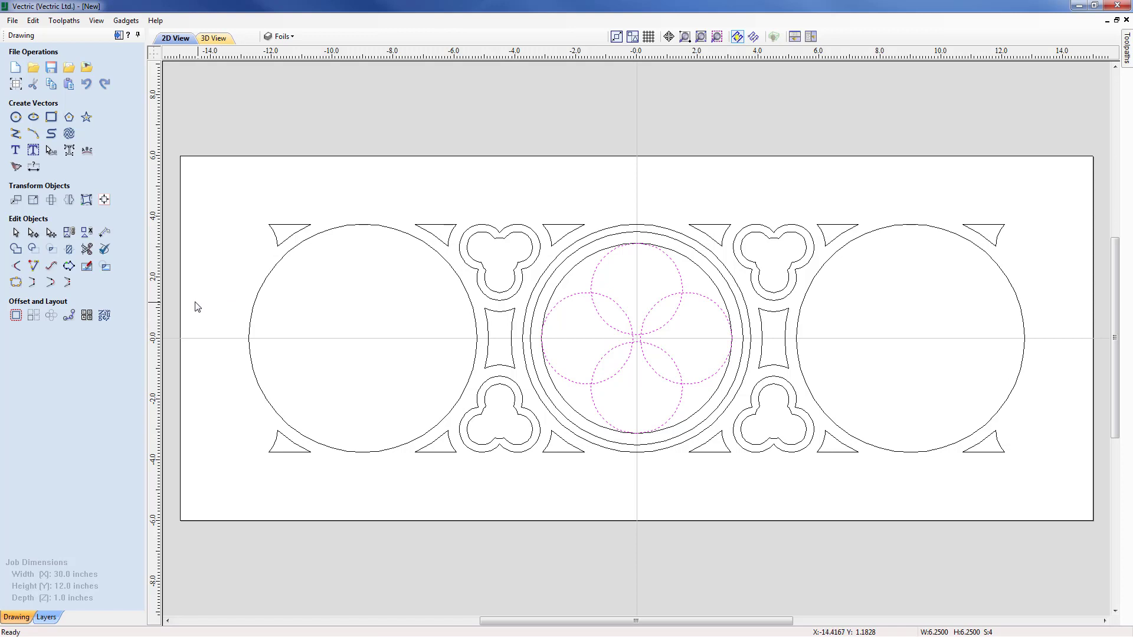
Weld the four overlapping circles into a quatrefoil and delete the small leftover shape at its center.
left_click(16, 250)
left_click(634, 498)
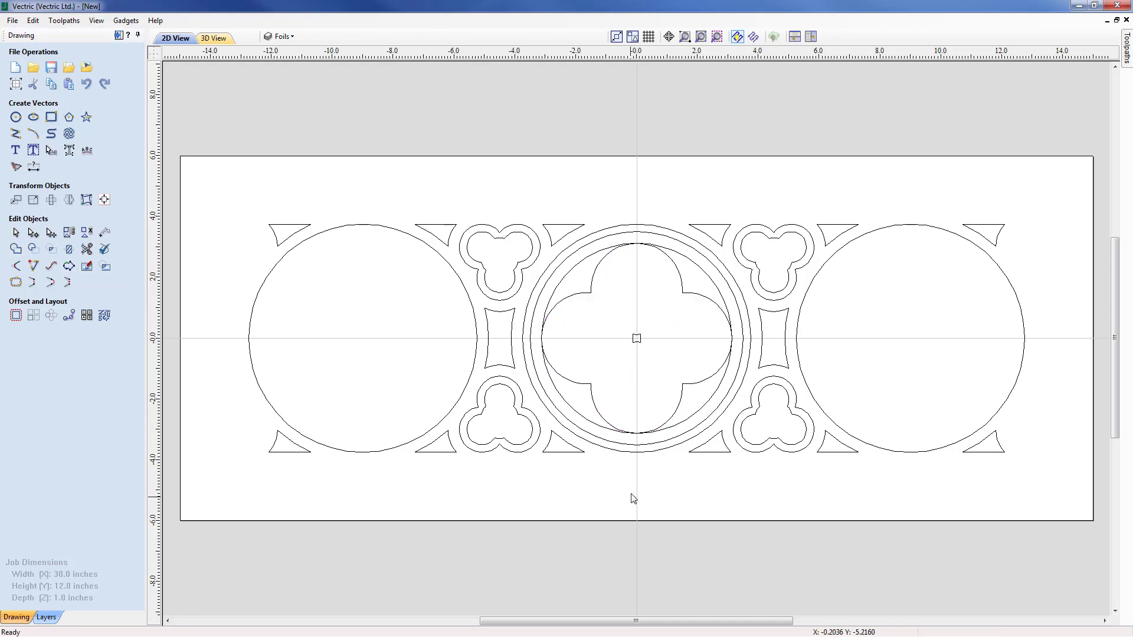
left_click(639, 342)
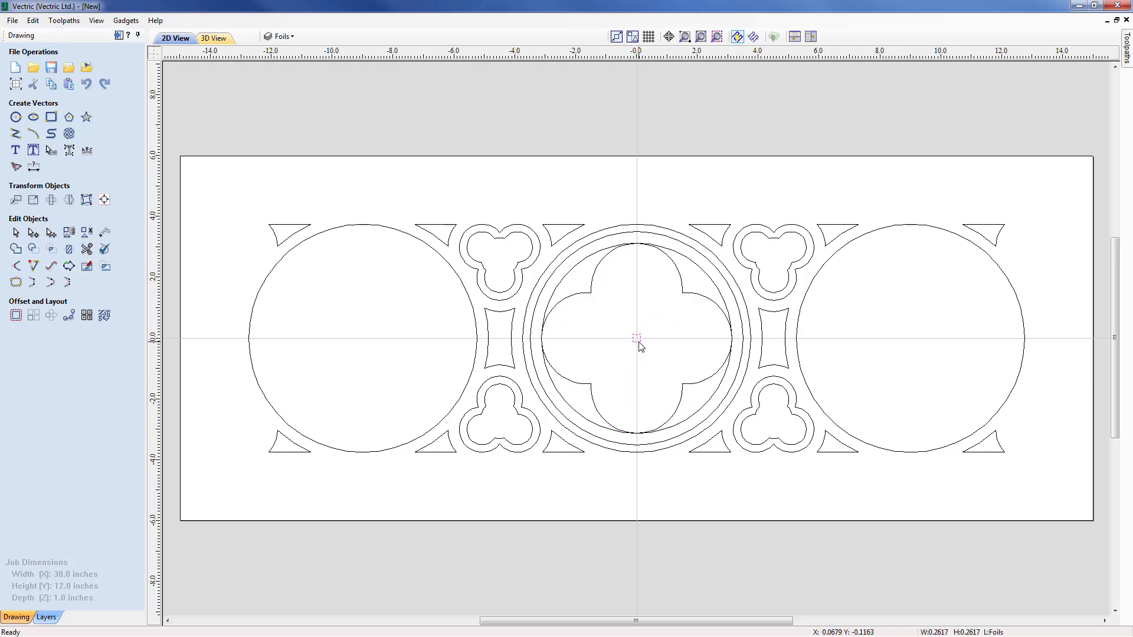
key("Delete")
Offset the quatrefoil inwards by 0.25 inches.
left_click(583, 298)
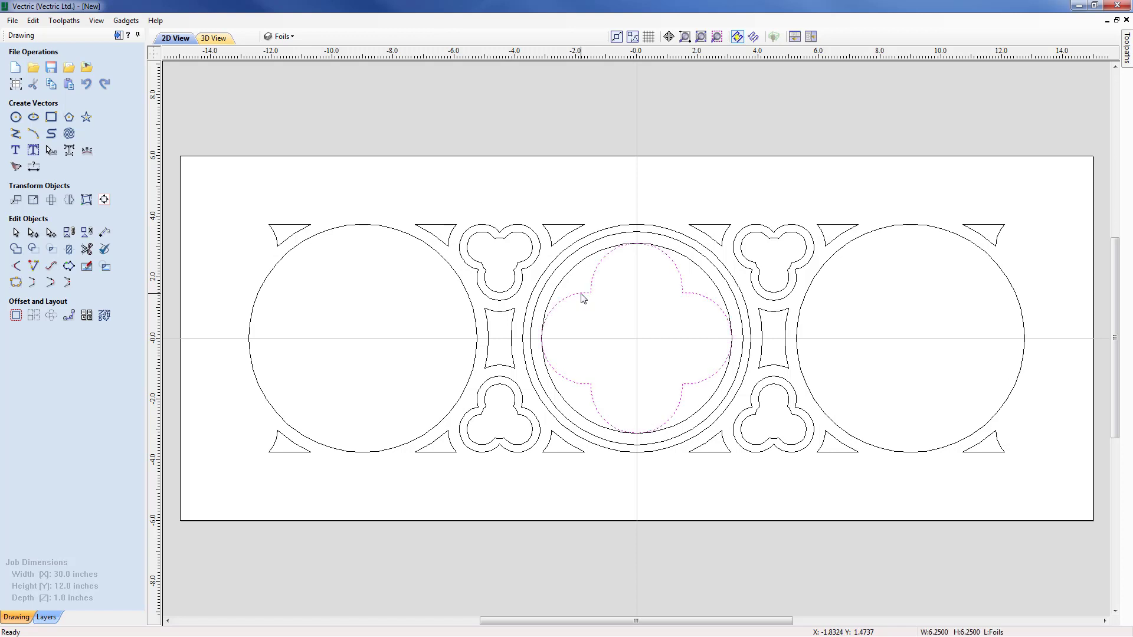
left_click(16, 316)
left_click_drag(60, 153, 76, 154)
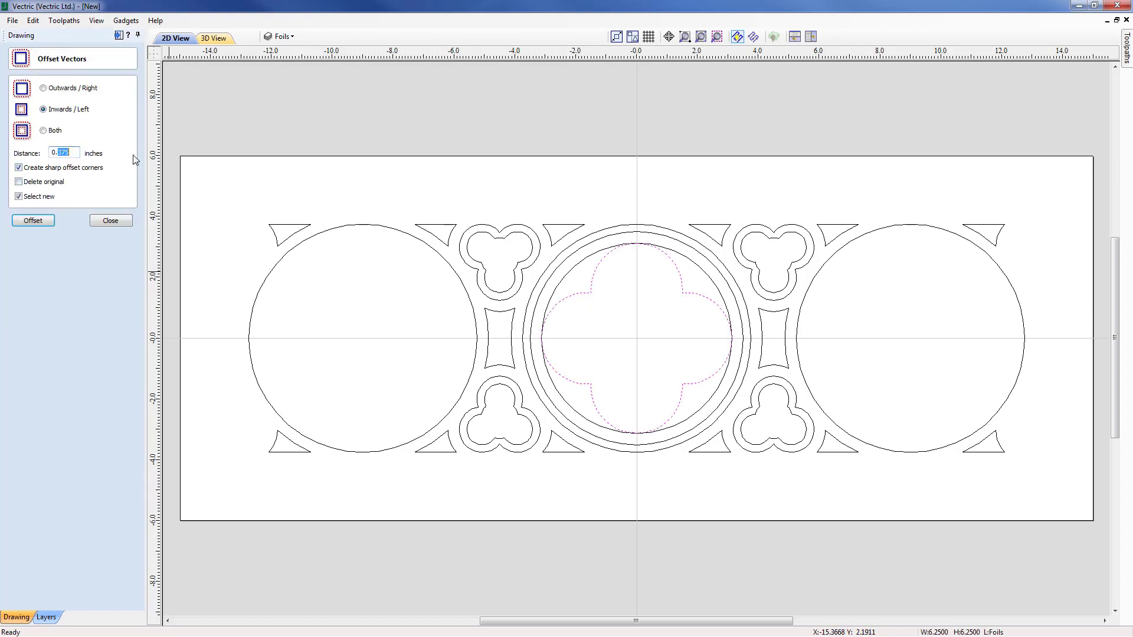
type("25")
left_click(33, 220)
left_click(110, 221)
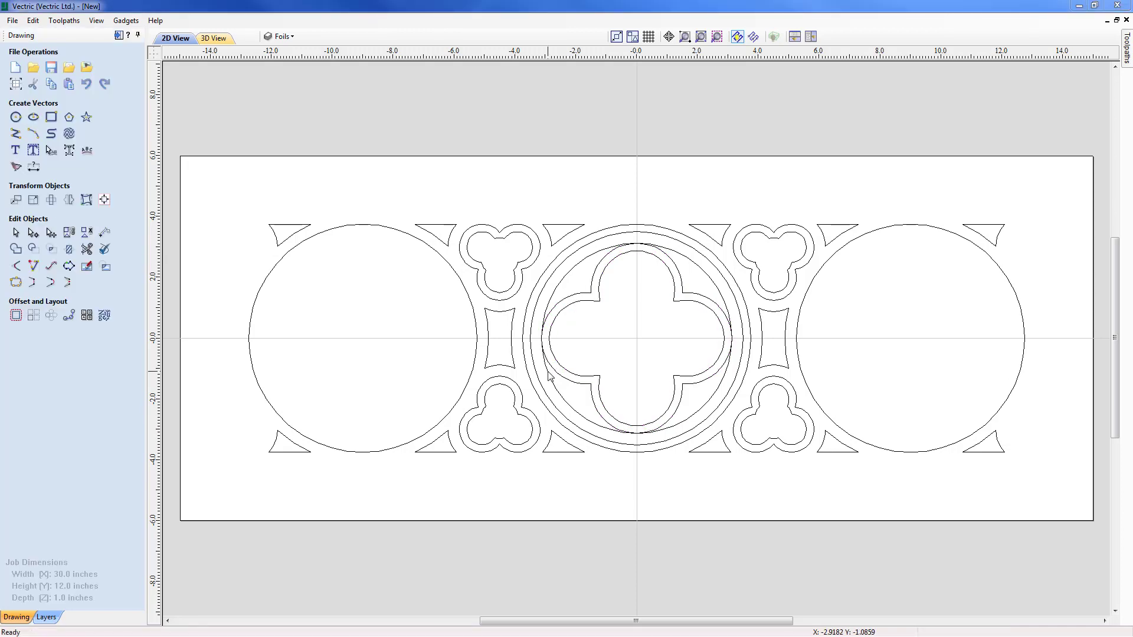
Draw a 3.75 inch diameter circle centered at X 0, Y 0 inside the quatrefoil.
left_click(16, 116)
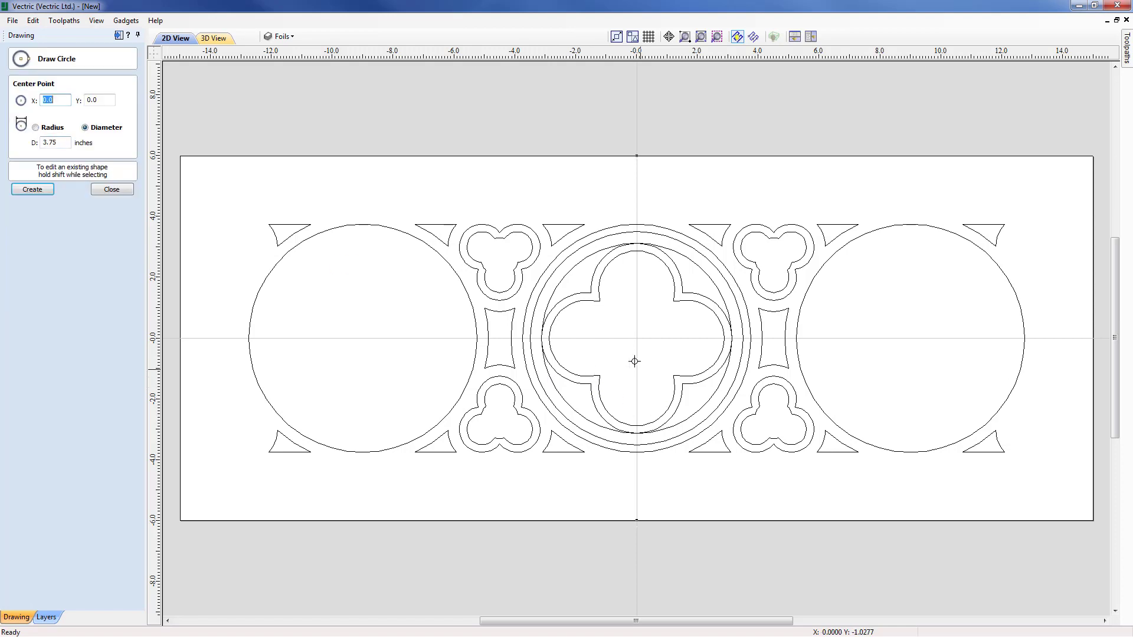
left_click_drag(636, 338, 606, 309)
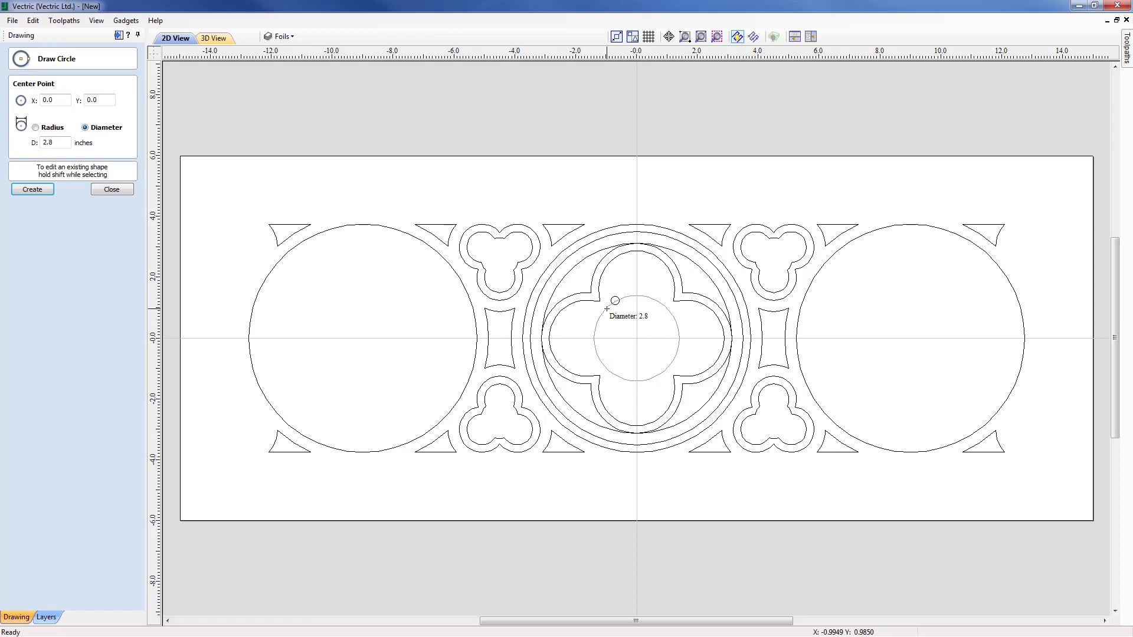
type("3.")
key("Return")
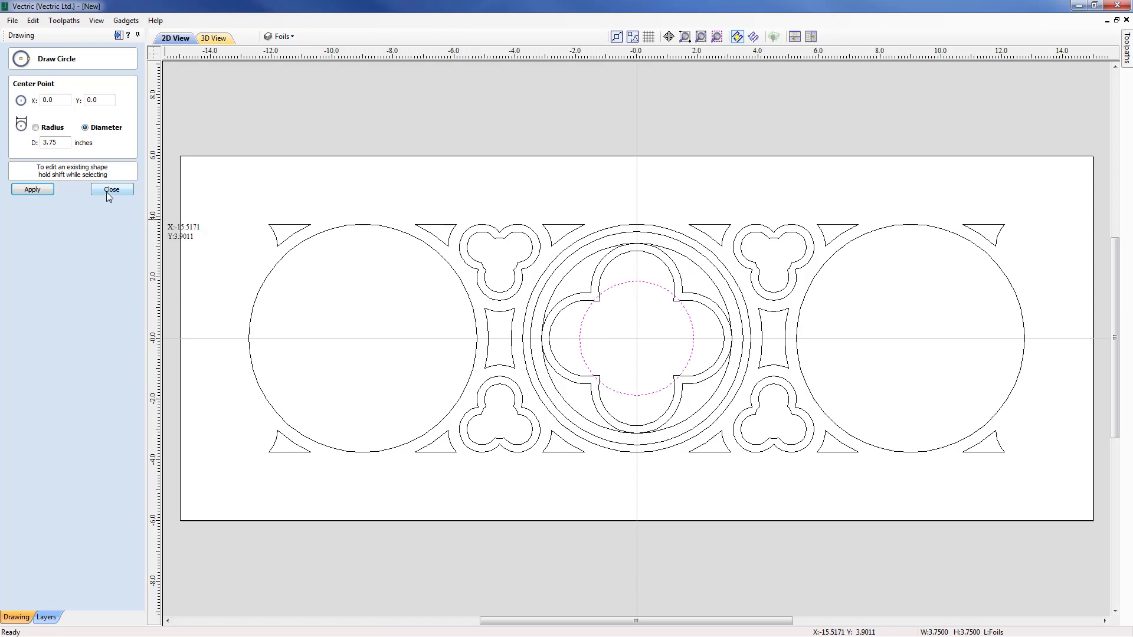
key("Escape")
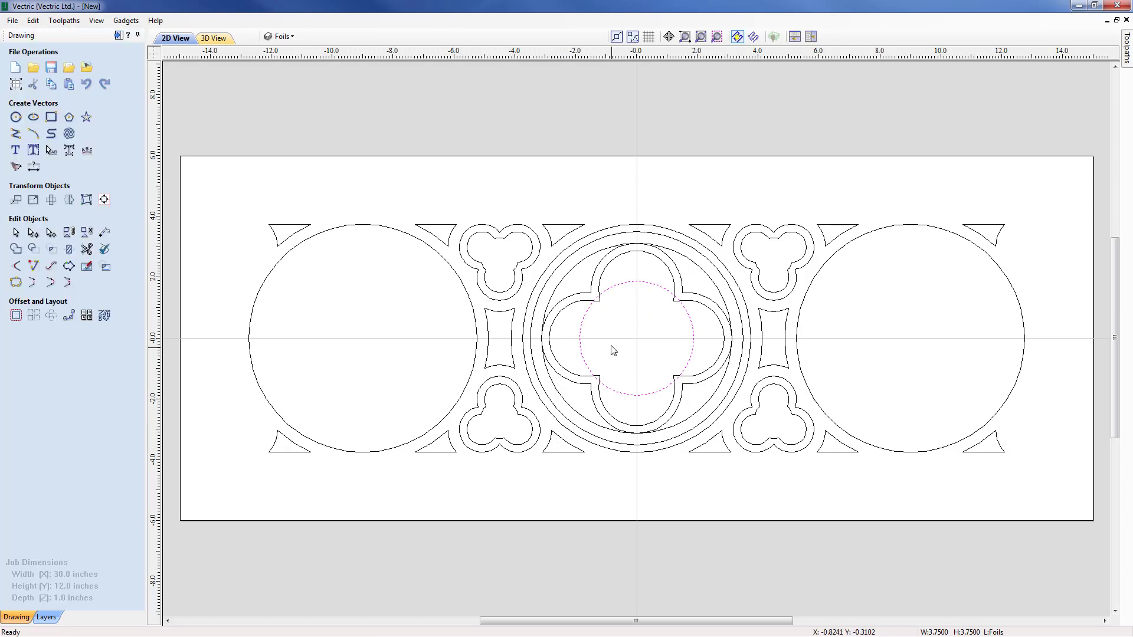
Weld the 3.75 inch circle with the inner quatrefoil to trim its four inward-pointing corners, and clear the selection.
left_click(575, 306, "shift")
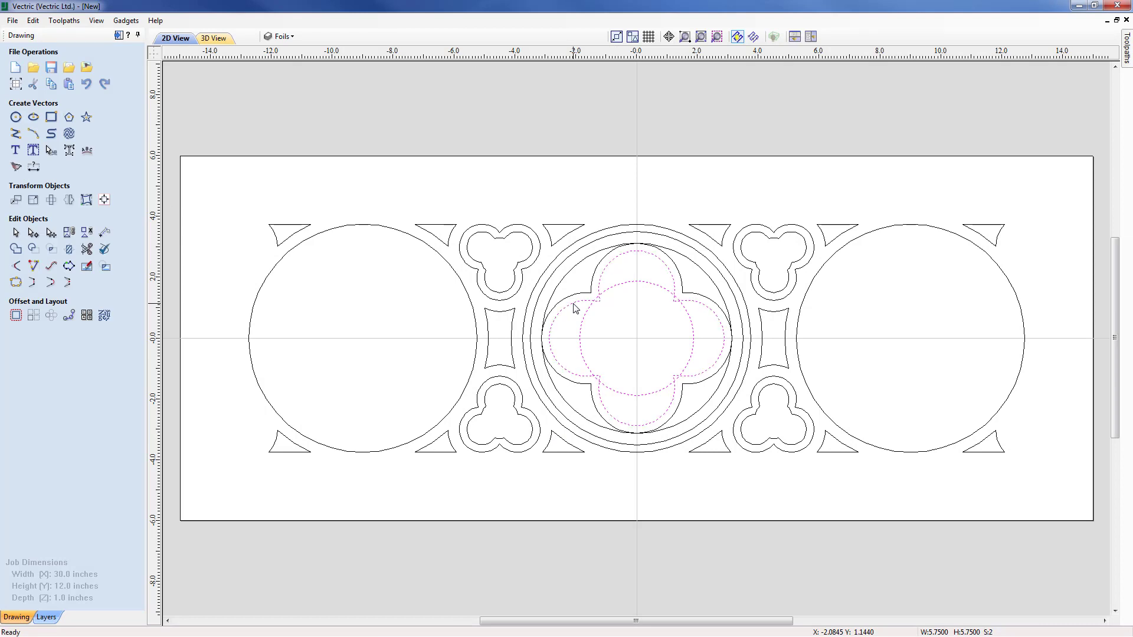
left_click(16, 250)
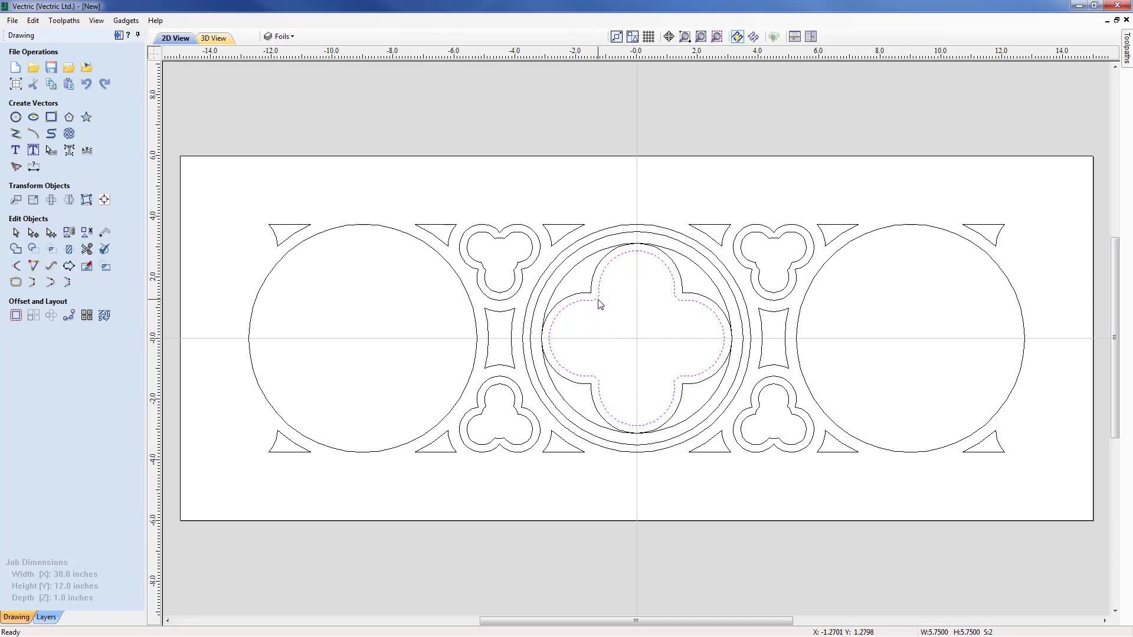
left_click(600, 314)
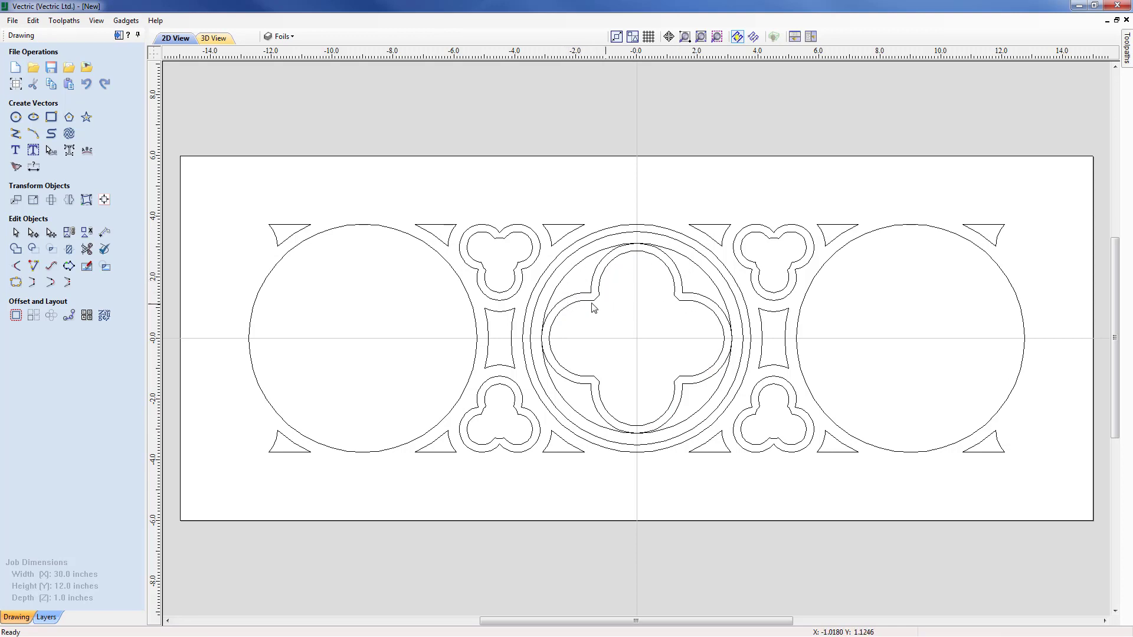
Offset the outer quatrefoil outwards by 0.375 inches.
left_click(579, 298)
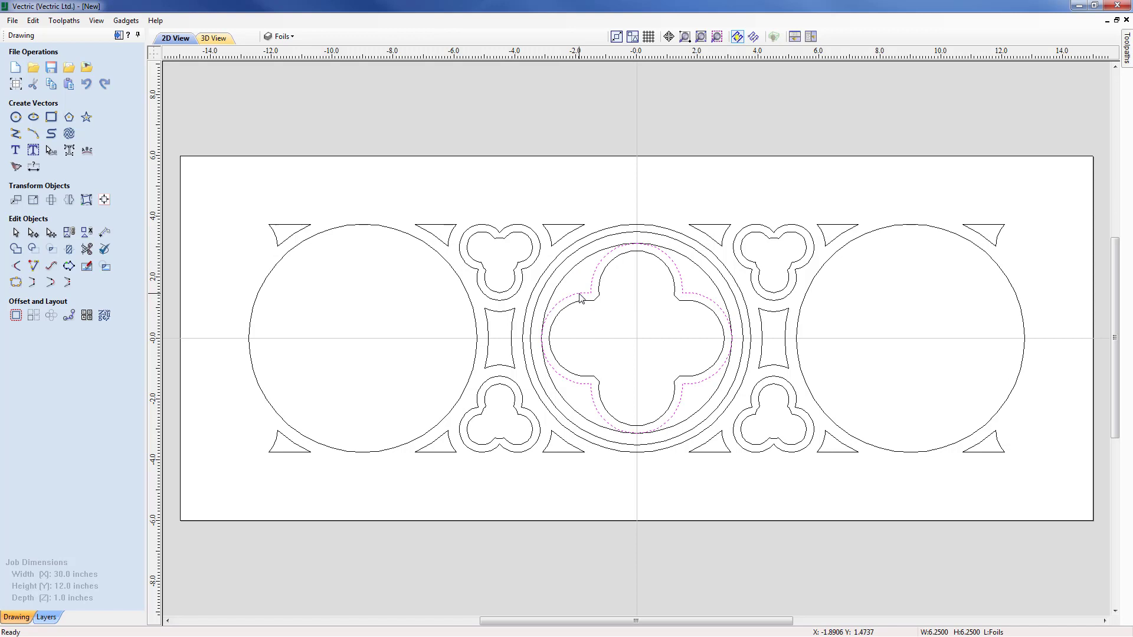
left_click(16, 315)
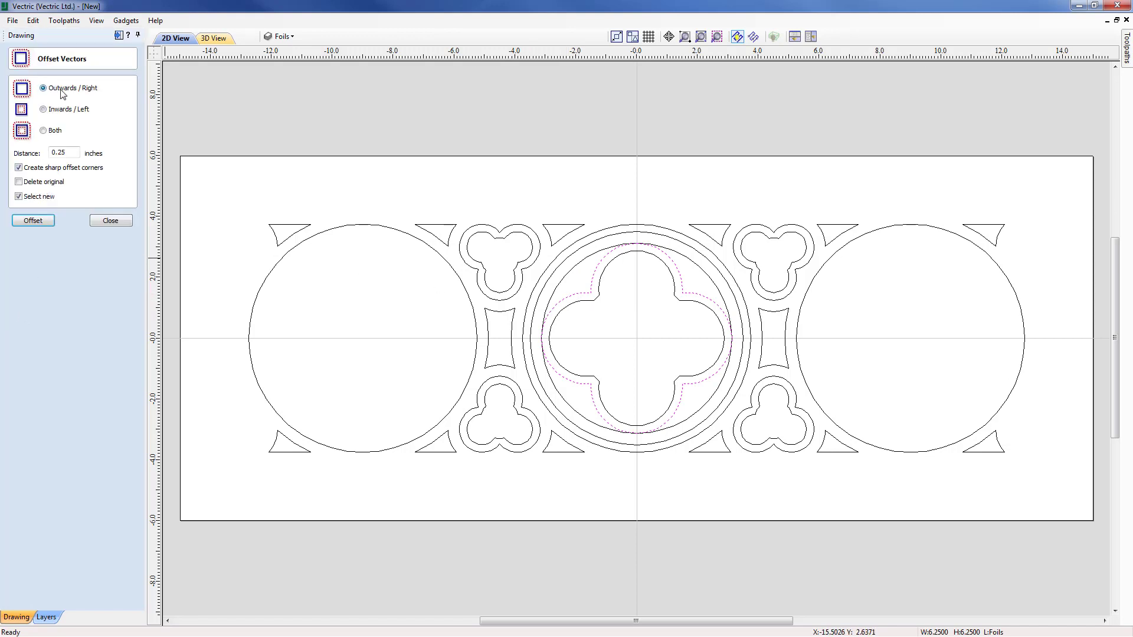
left_click_drag(69, 153, 42, 153)
type(".")
left_click(33, 220)
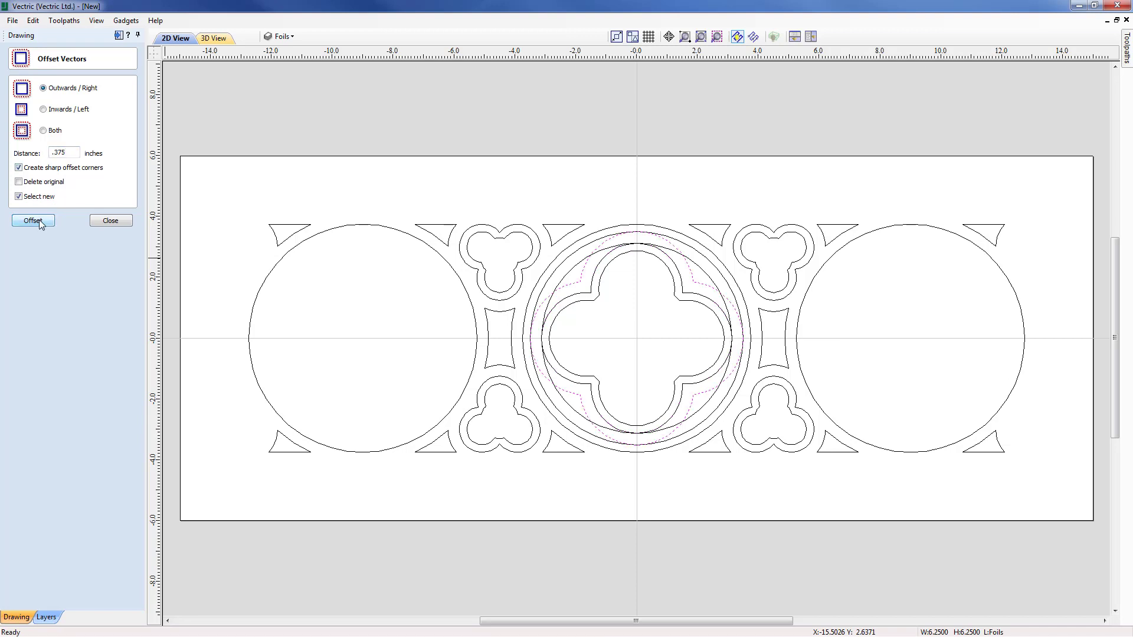
left_click(121, 223)
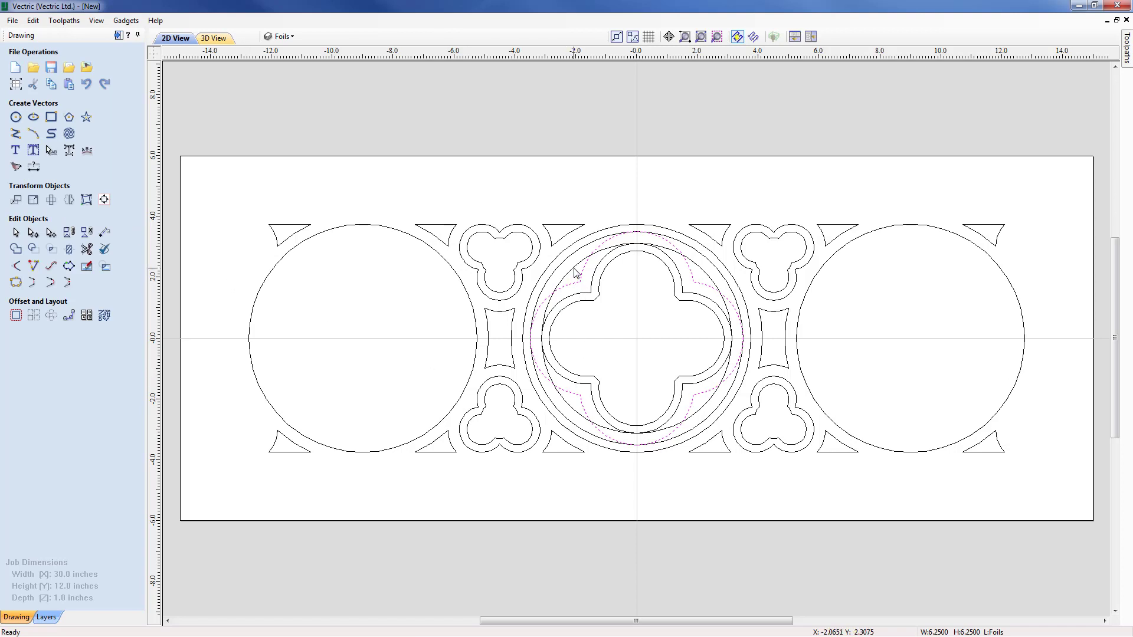
Move the outermost offset quatrefoil and the 6.25 inch circle crossing it to the VCarve Shapes layer, and clear the selection.
left_click(575, 272, "shift")
right_click(576, 272)
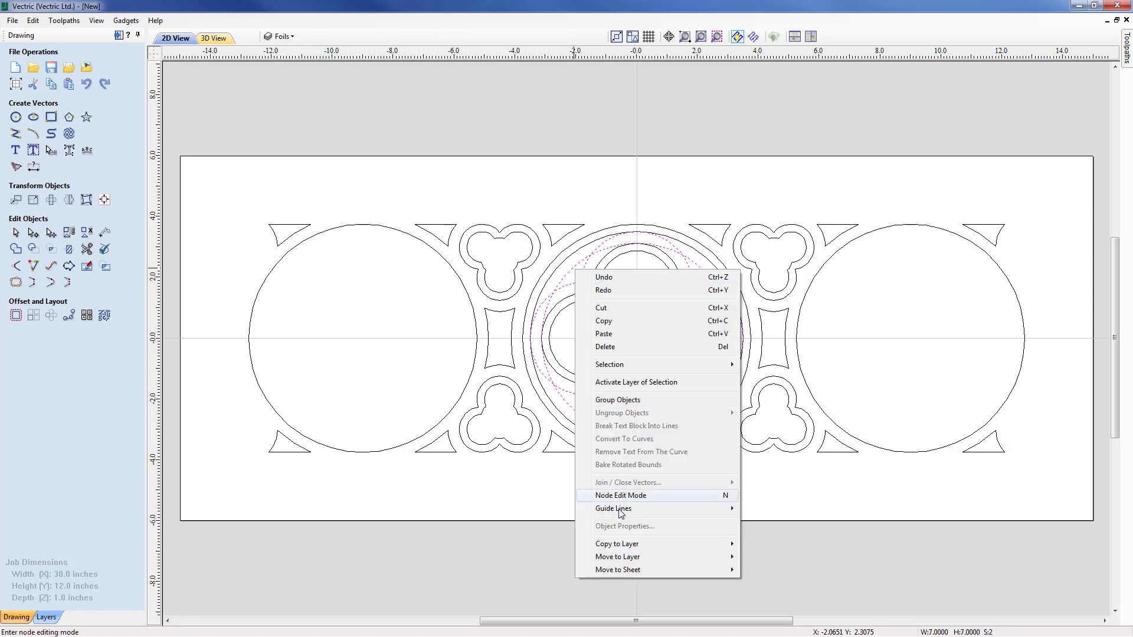
mouse_move(620, 560)
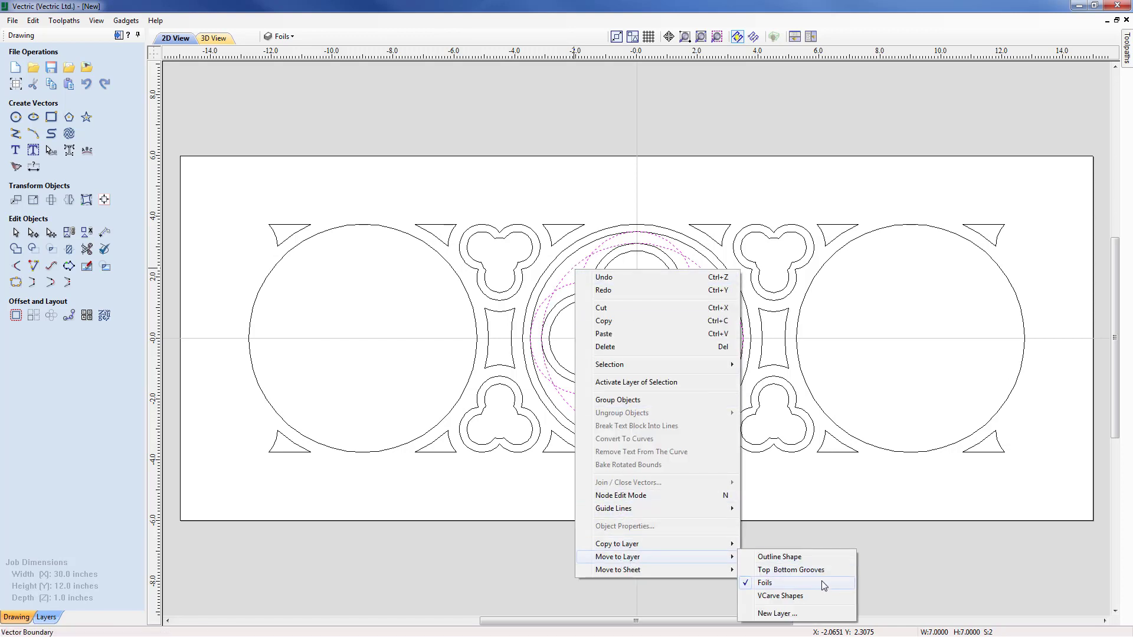
left_click(788, 595)
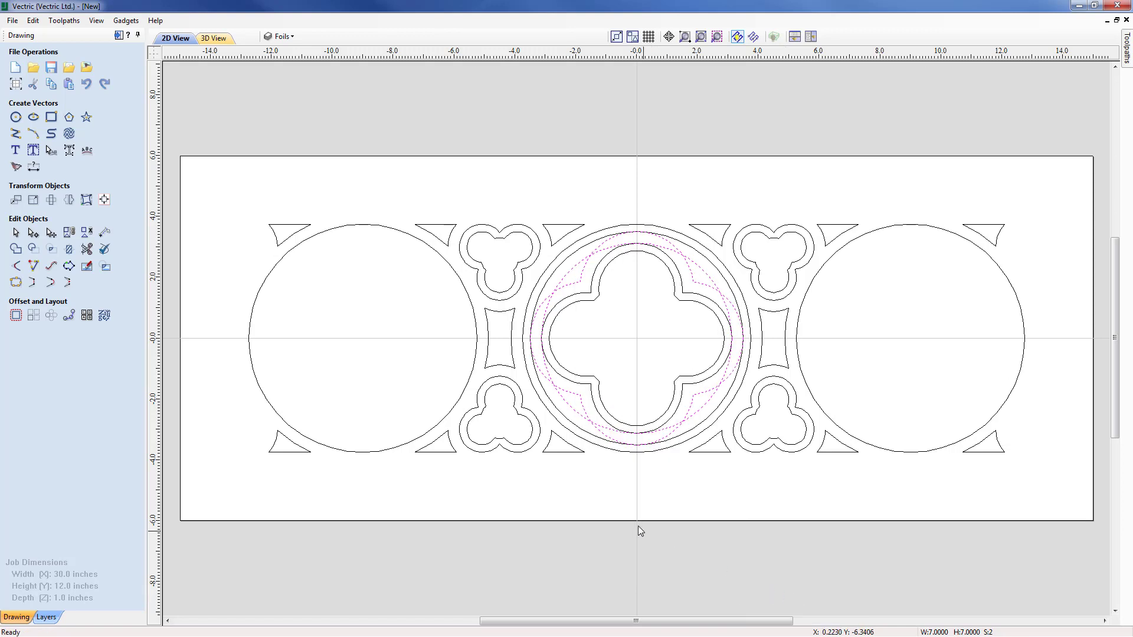
left_click(630, 506)
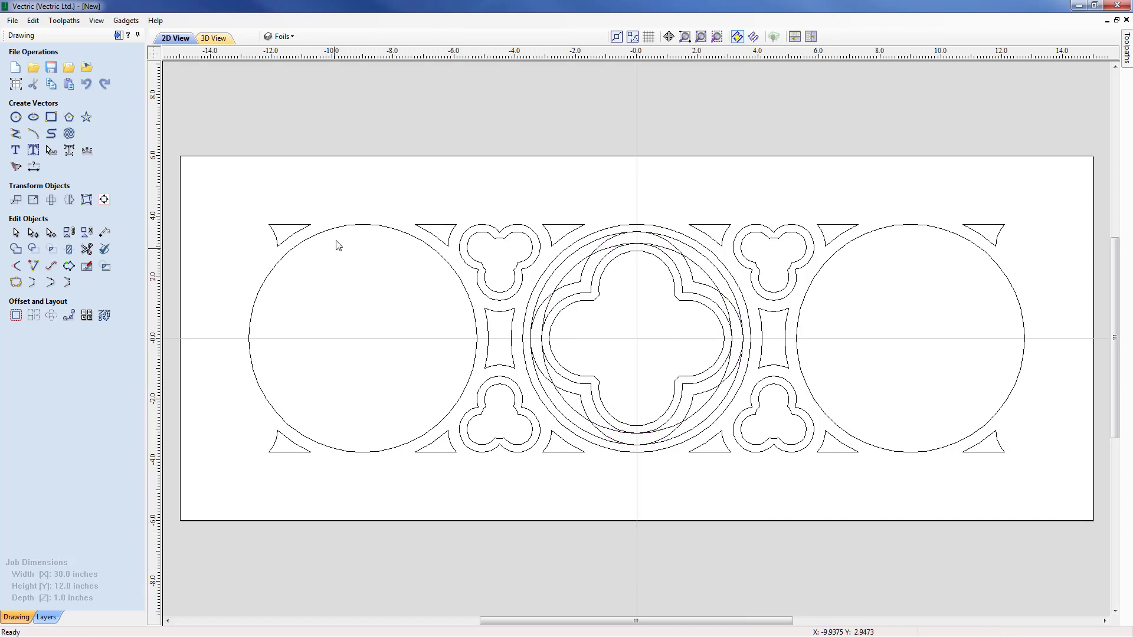
Hide the Foils layer and make VCarve Shapes the active layer.
left_click(282, 36)
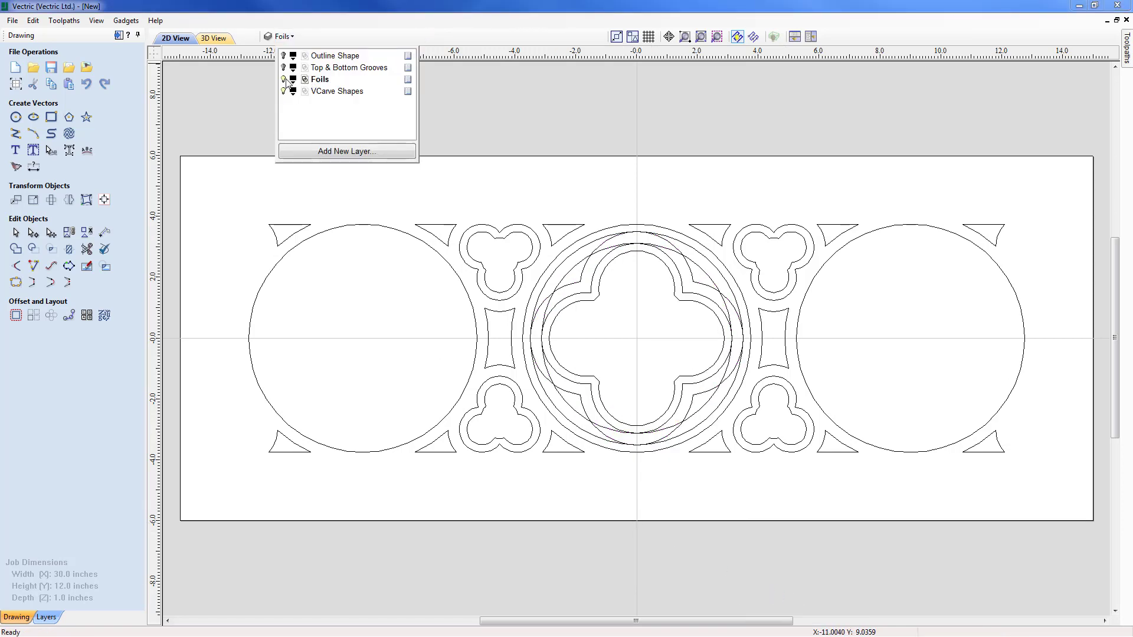
left_click(283, 80)
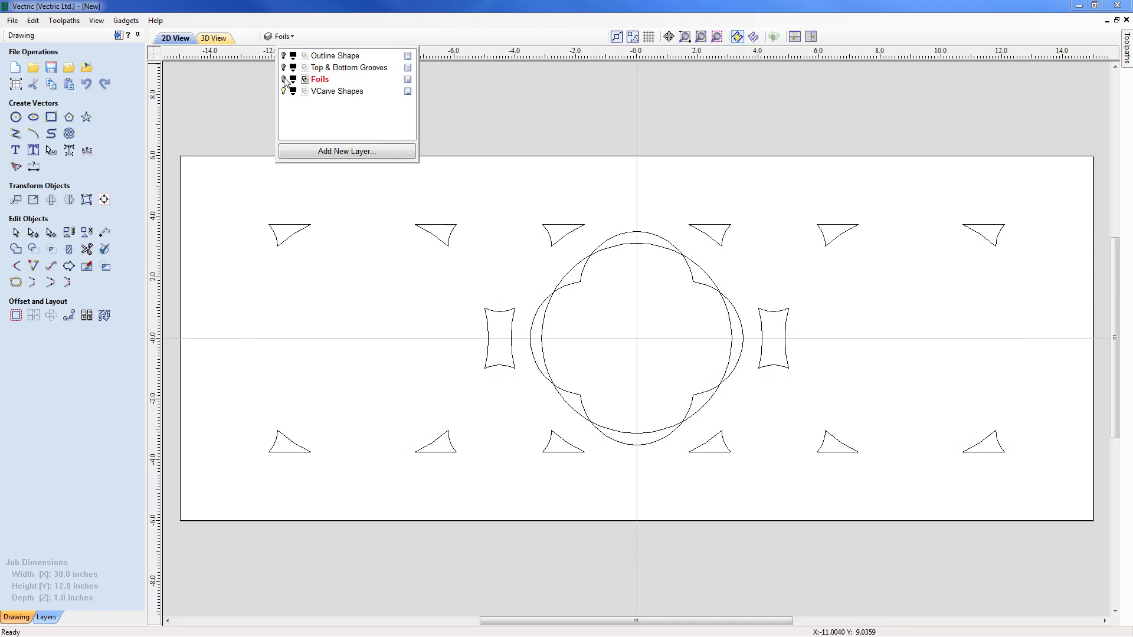
left_click(331, 92)
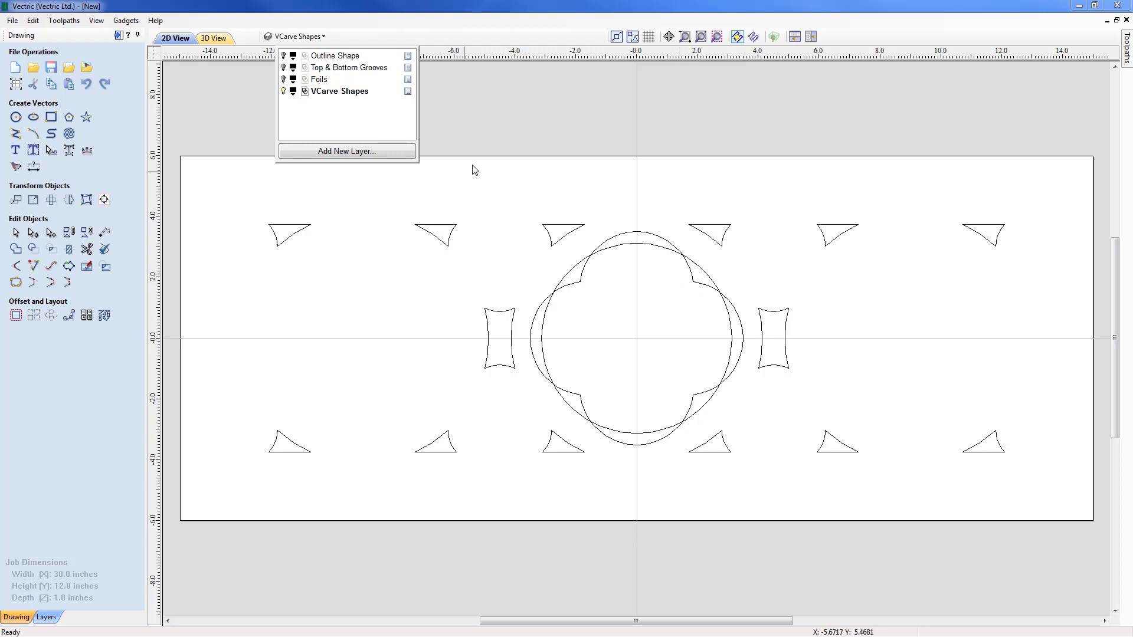
left_click(519, 142)
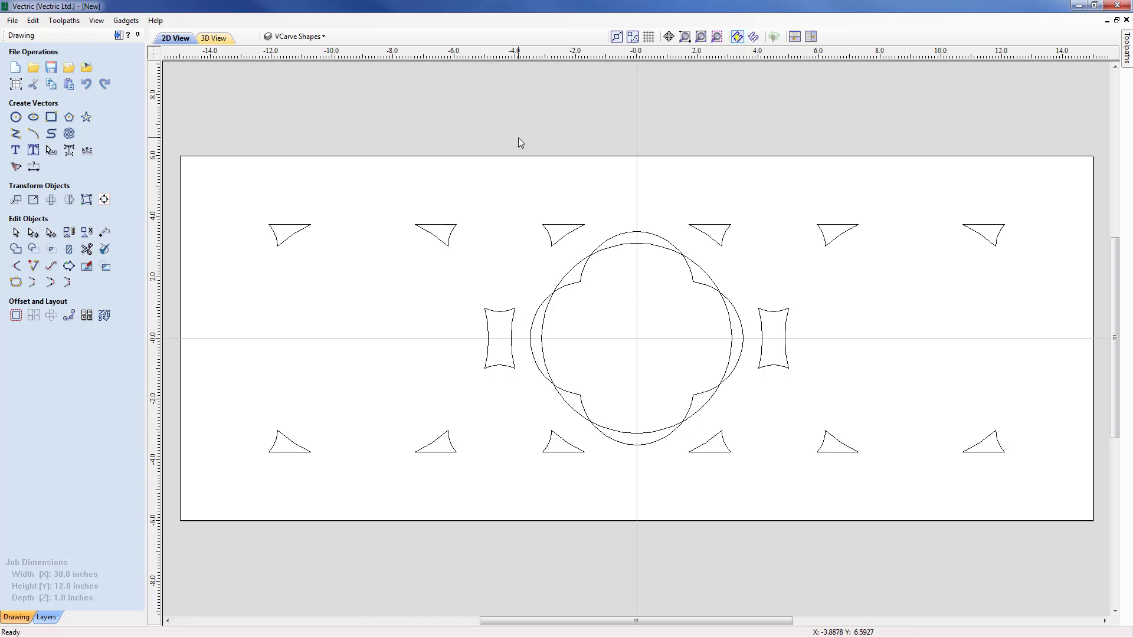
Subtract the large quatrefoil from the center circle to leave four curved corner shapes, and clear the selection.
left_click(649, 243)
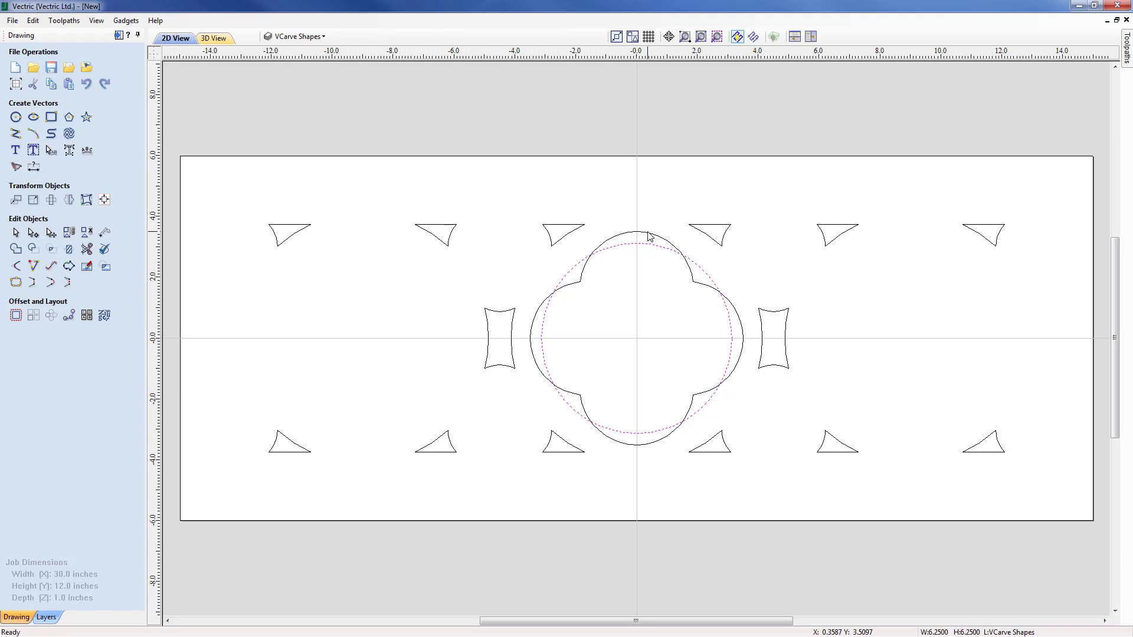
left_click(648, 236, "shift")
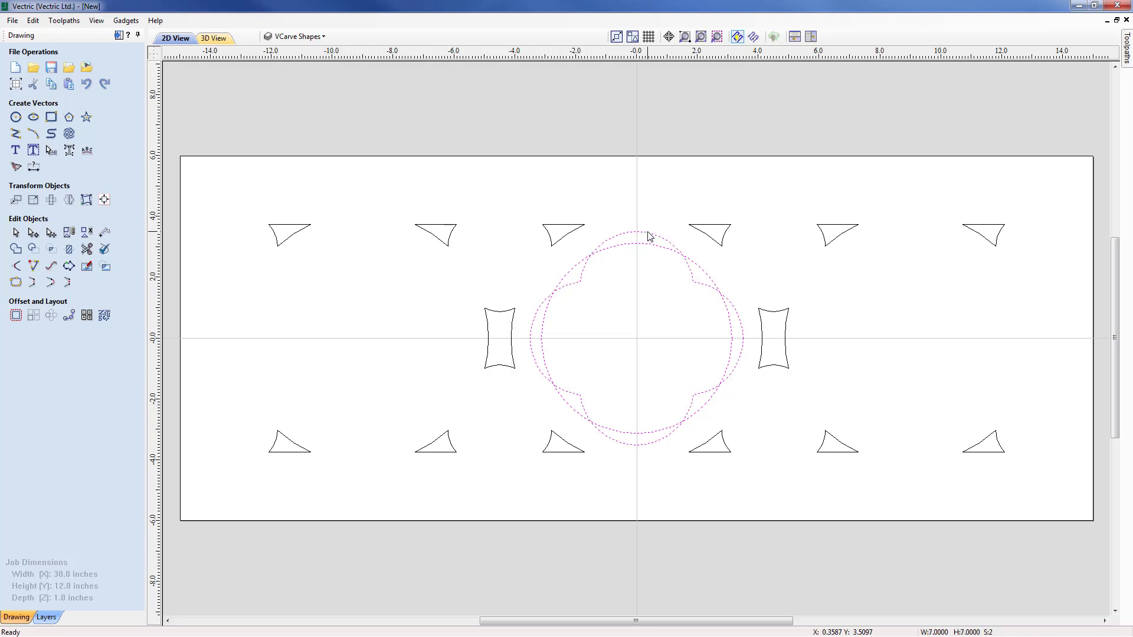
left_click(33, 250)
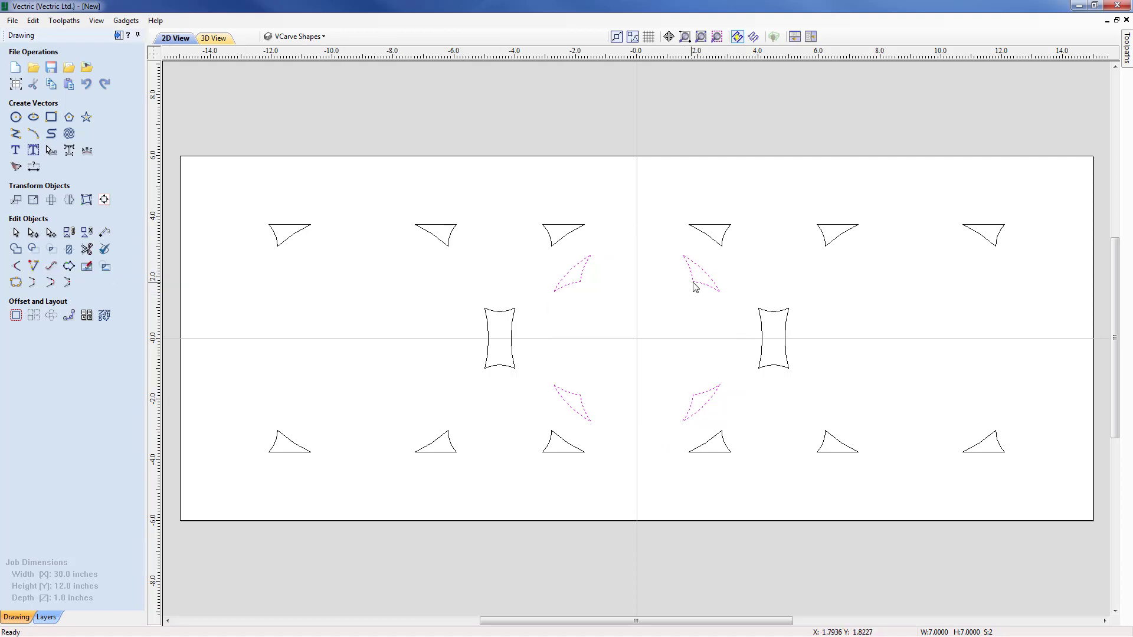
left_click(608, 399)
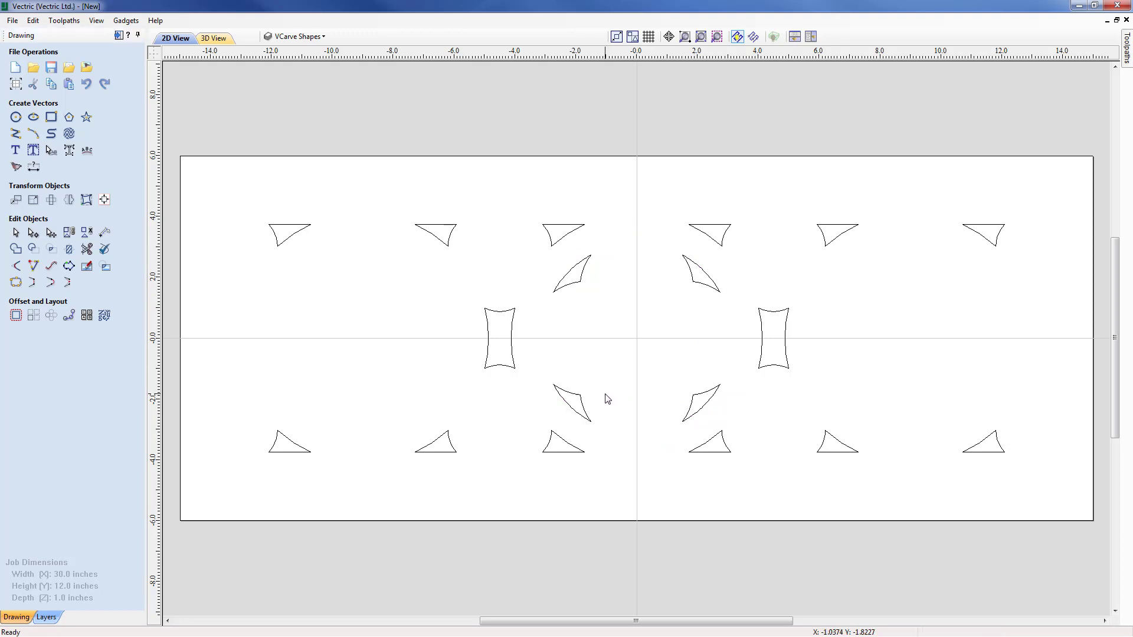
Show the Foils layer and copy all shapes inside the center circle into the left circle, centered at X -9, Y 0.
left_click(323, 37)
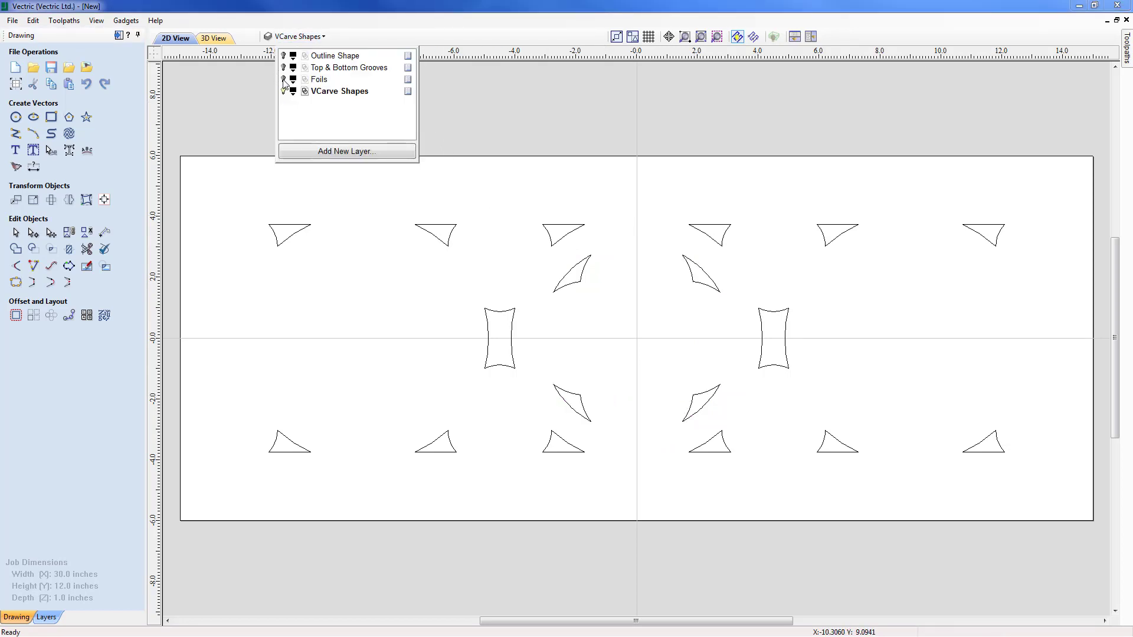
left_click(284, 81)
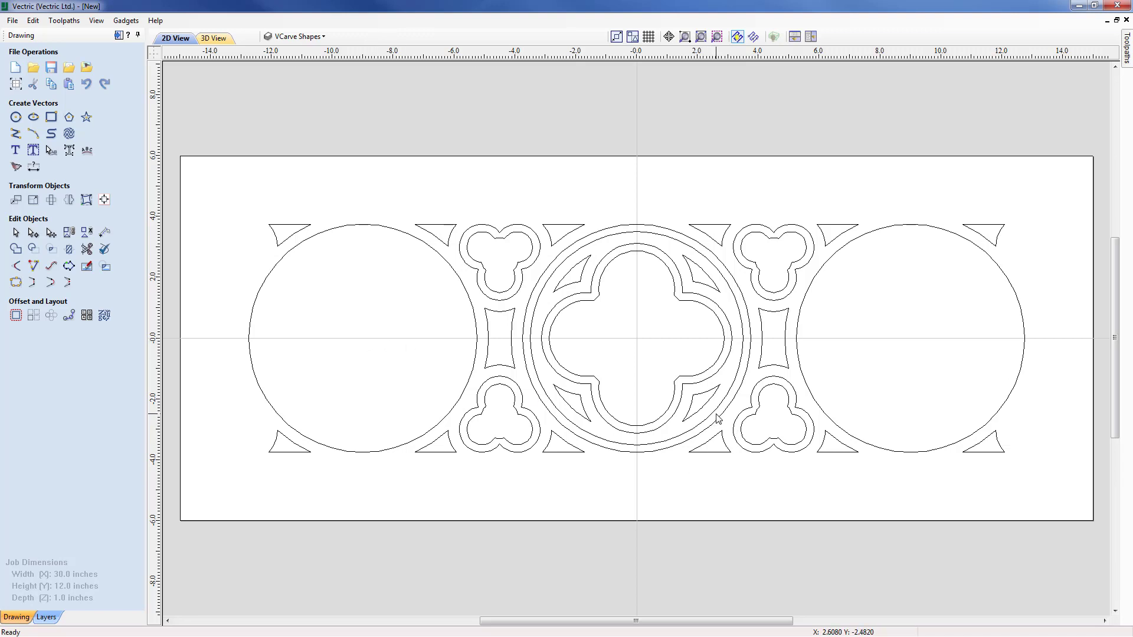
left_click_drag(717, 413, 566, 262)
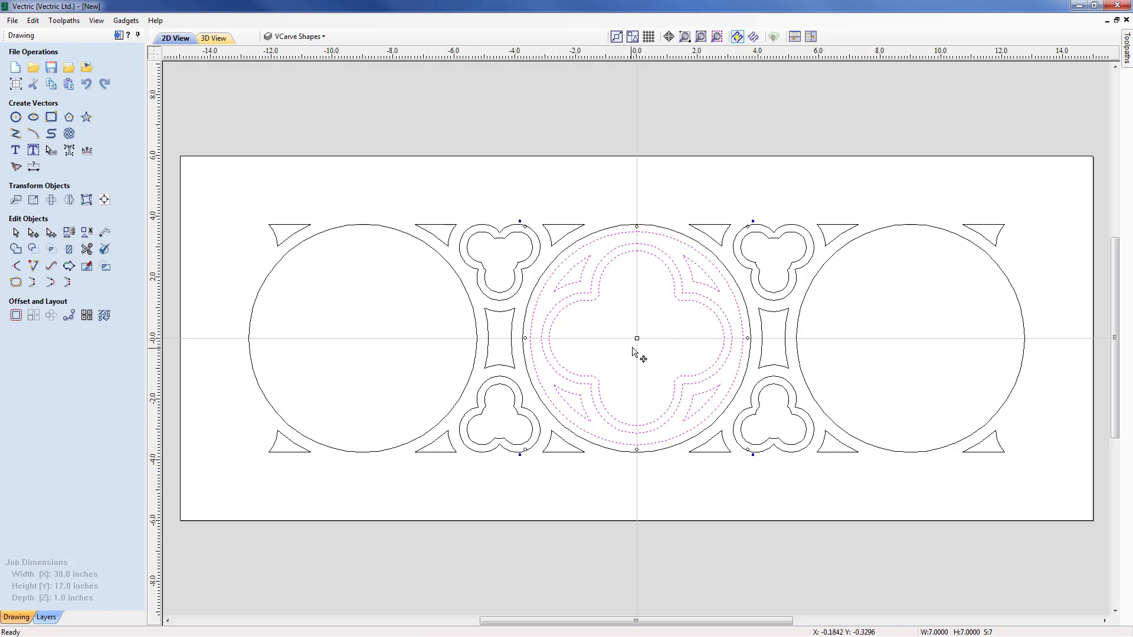
left_click_drag(636, 338, 360, 339)
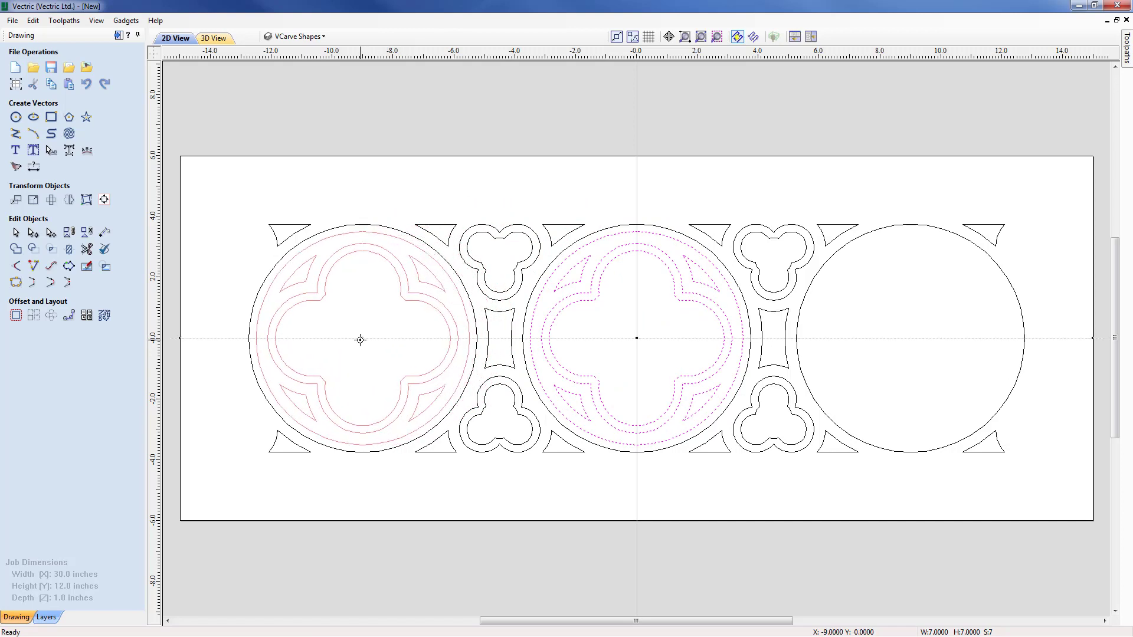
left_click_drag(360, 340, 361, 339)
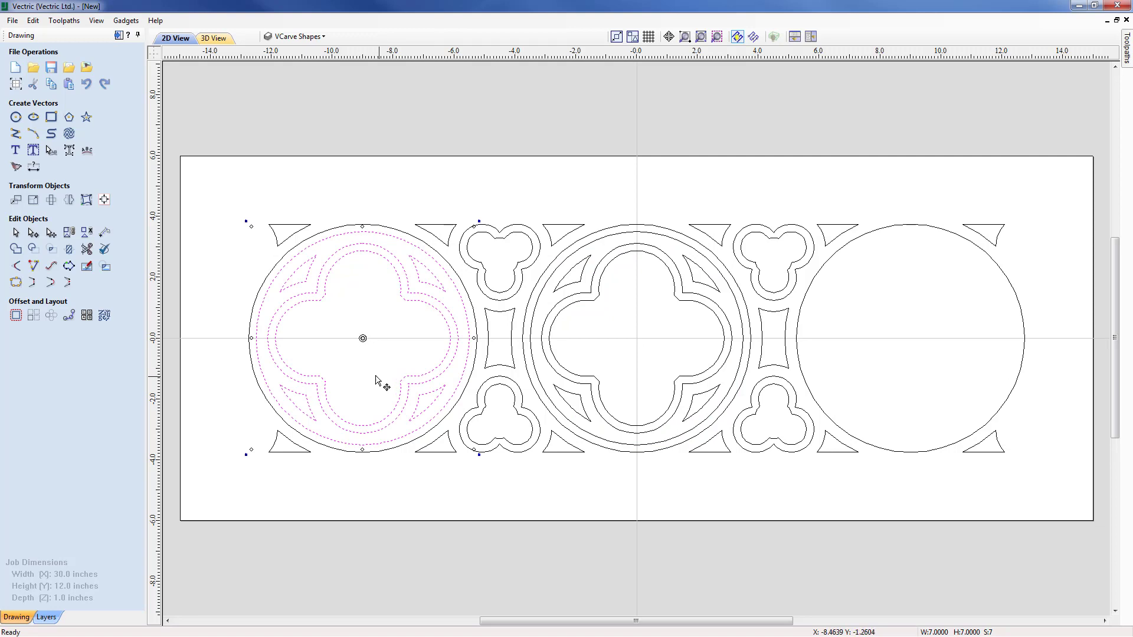
Create a horizontally mirrored copy of the left circle's inner shapes about the job center, and clear the selection.
left_click(70, 201)
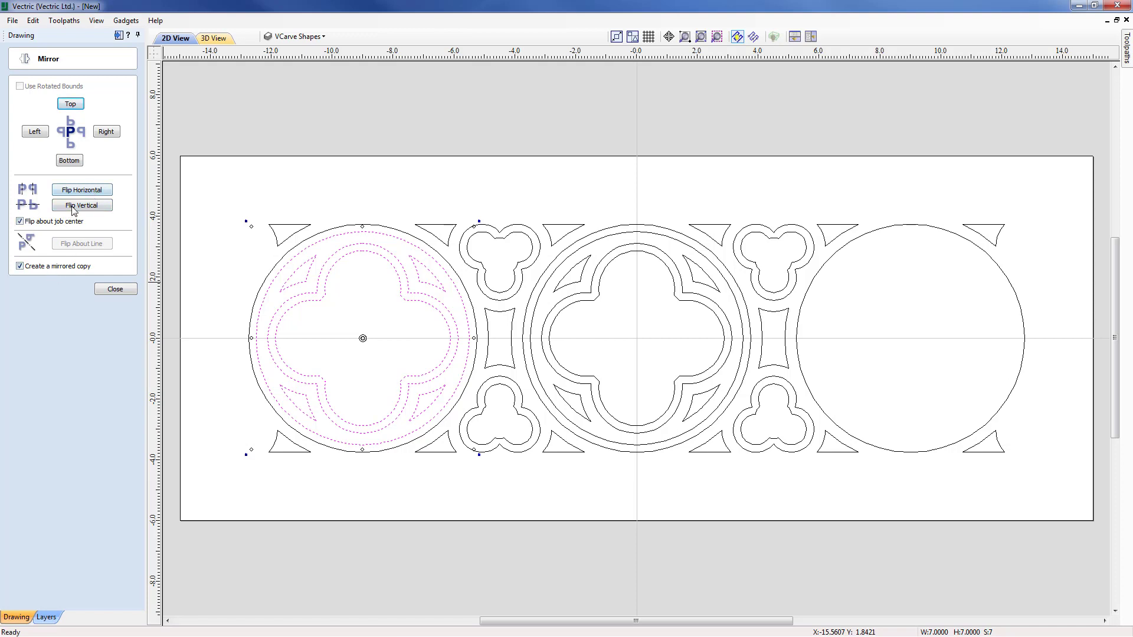
left_click(81, 190)
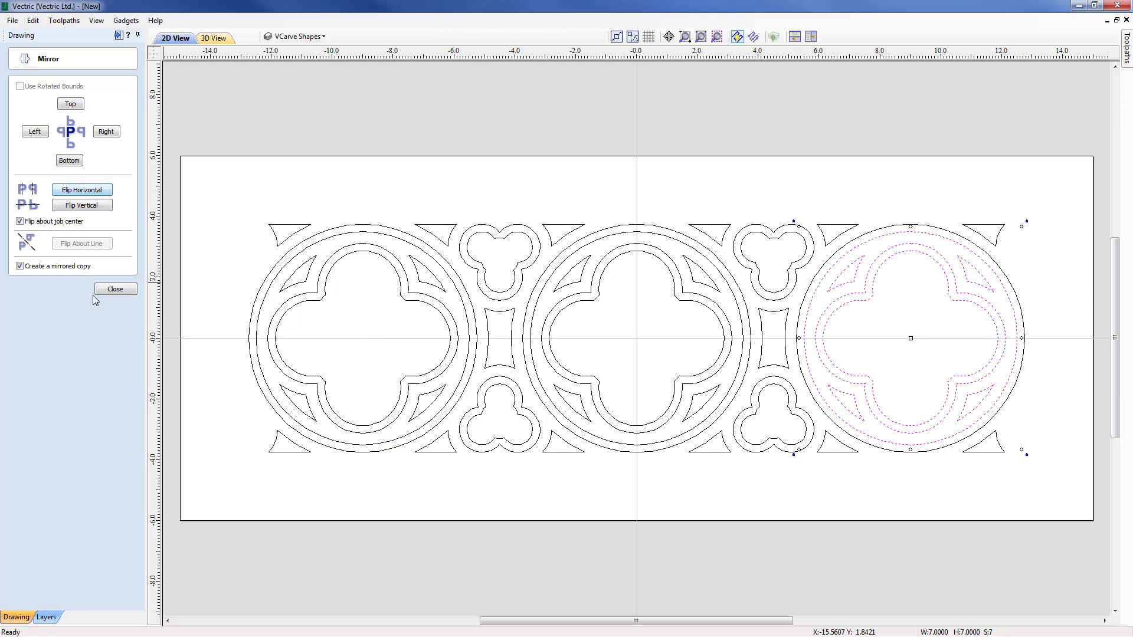
left_click(113, 288)
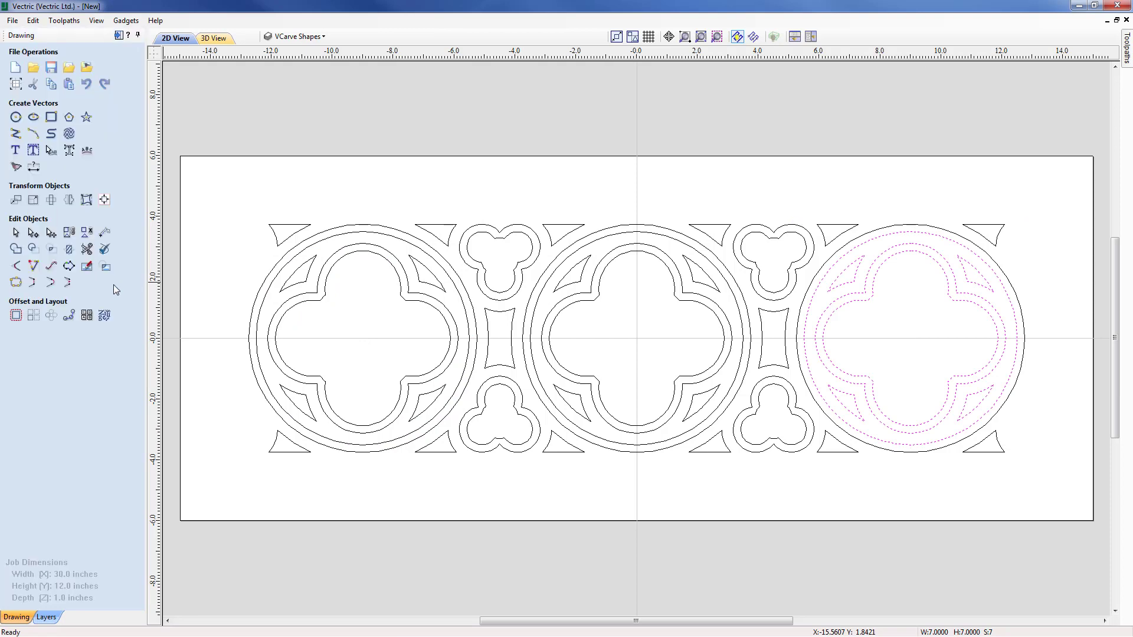
left_click(219, 226)
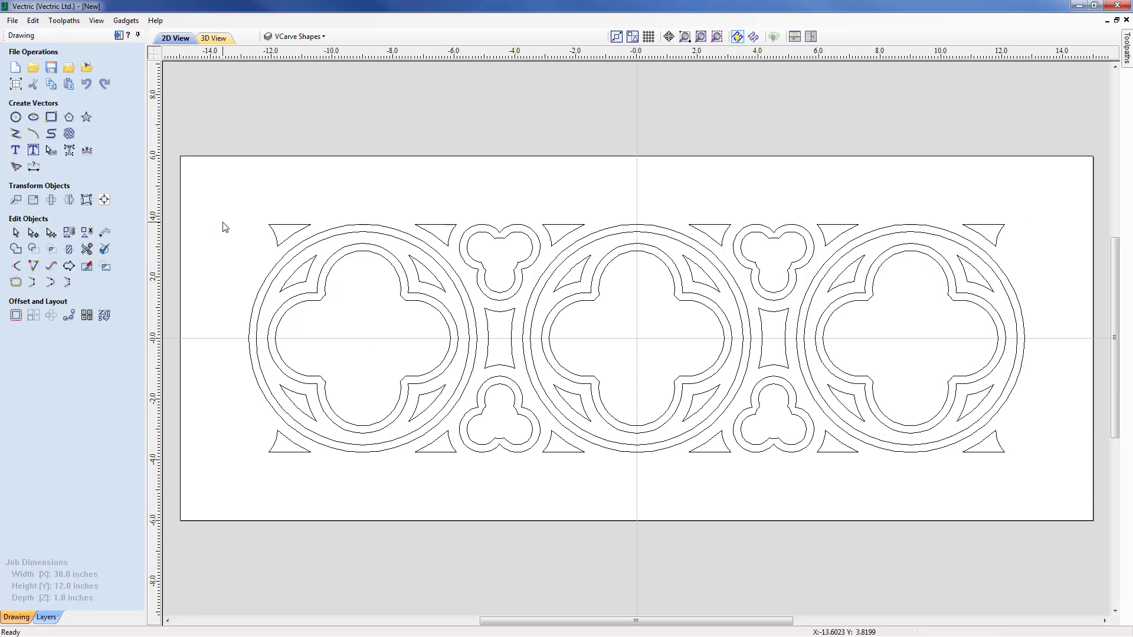
Show the Top & Bottom Grooves and Outline Shape layers.
left_click(324, 36)
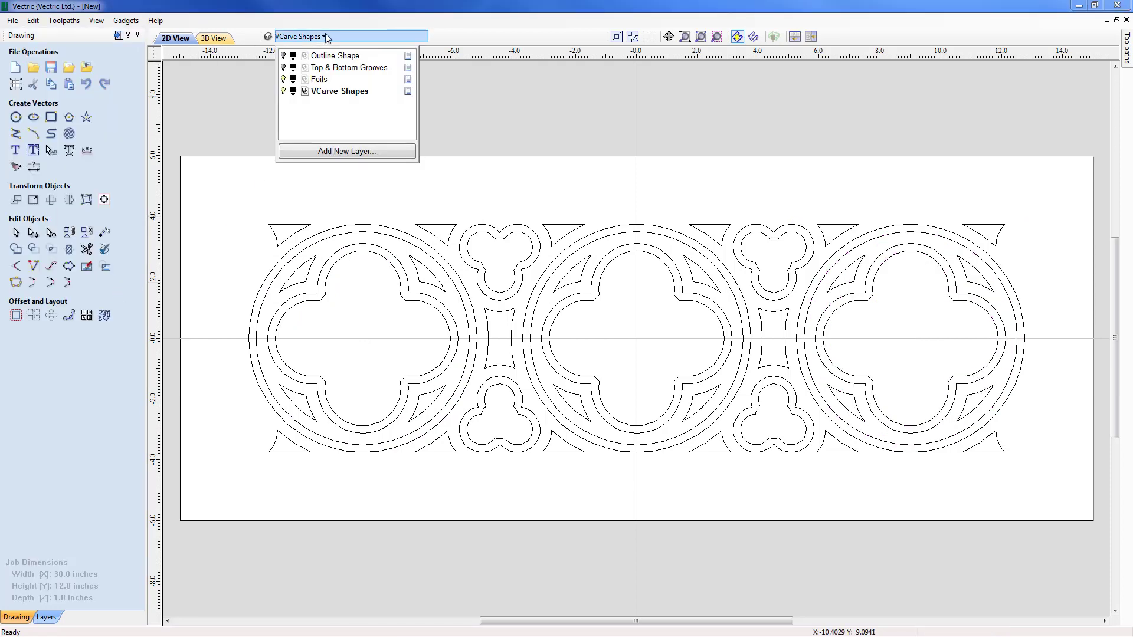
left_click(283, 67)
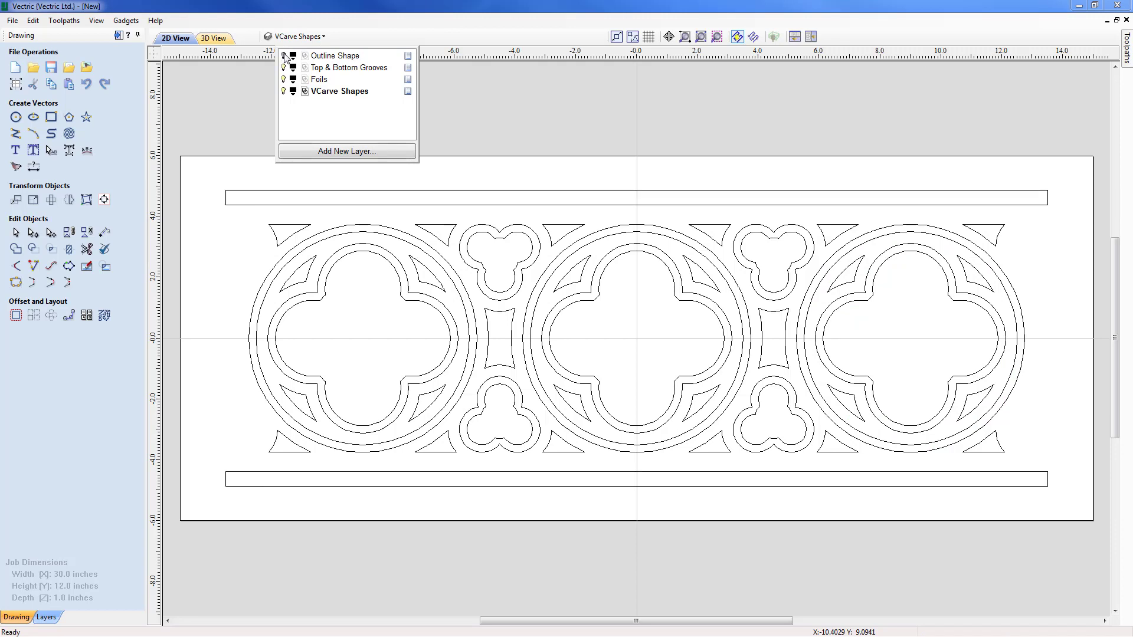
left_click(283, 56)
left_click(467, 91)
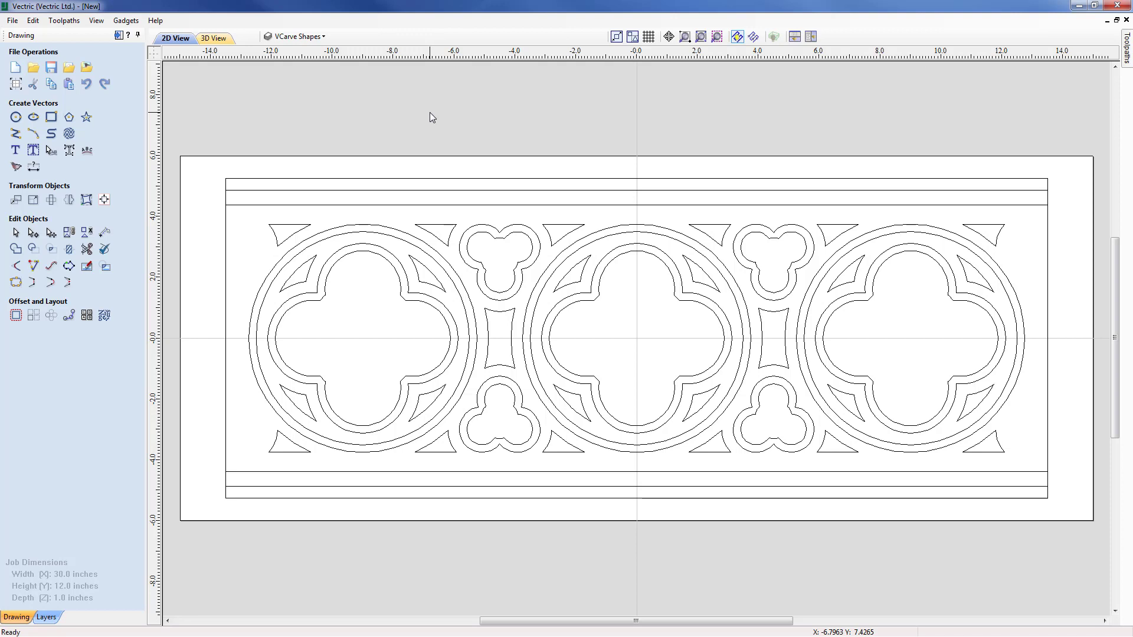
Save the drawing as Gothic_Quatrefoil_Vector_Drawing.crv in the Gothic_Quatrefoil_FILES folder, replacing the existing file.
left_click(13, 21)
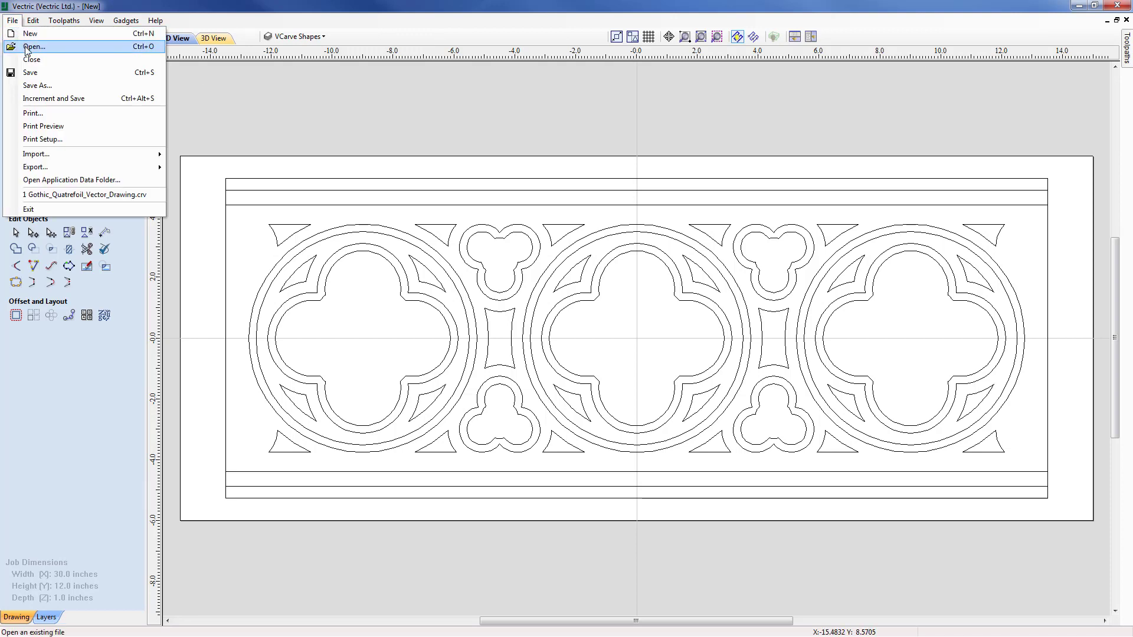
left_click(36, 87)
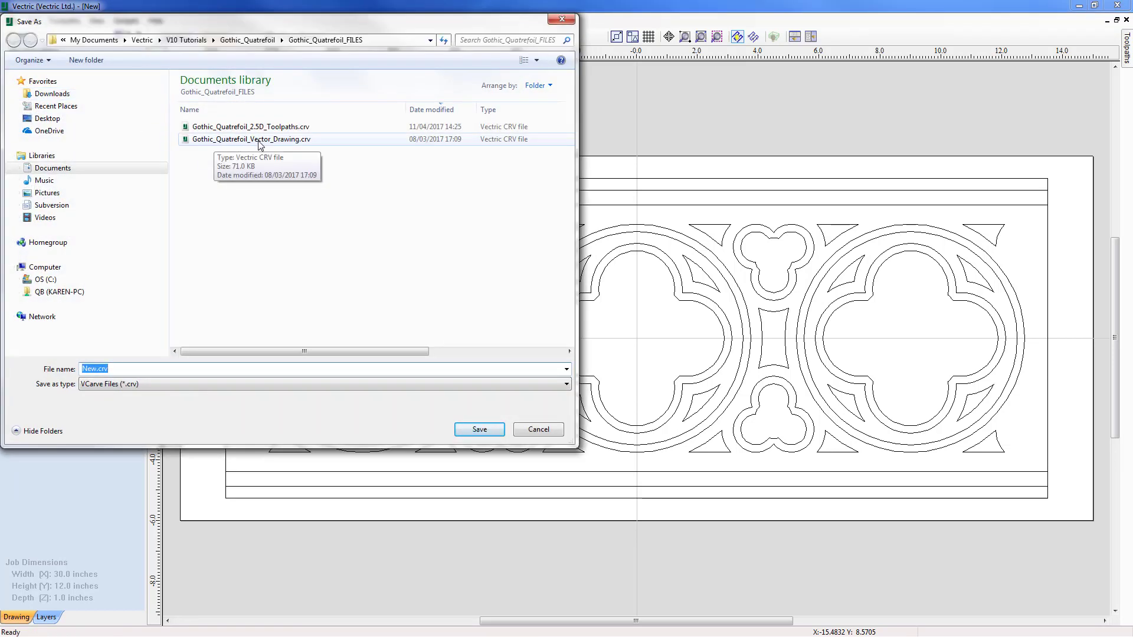
left_click(298, 141)
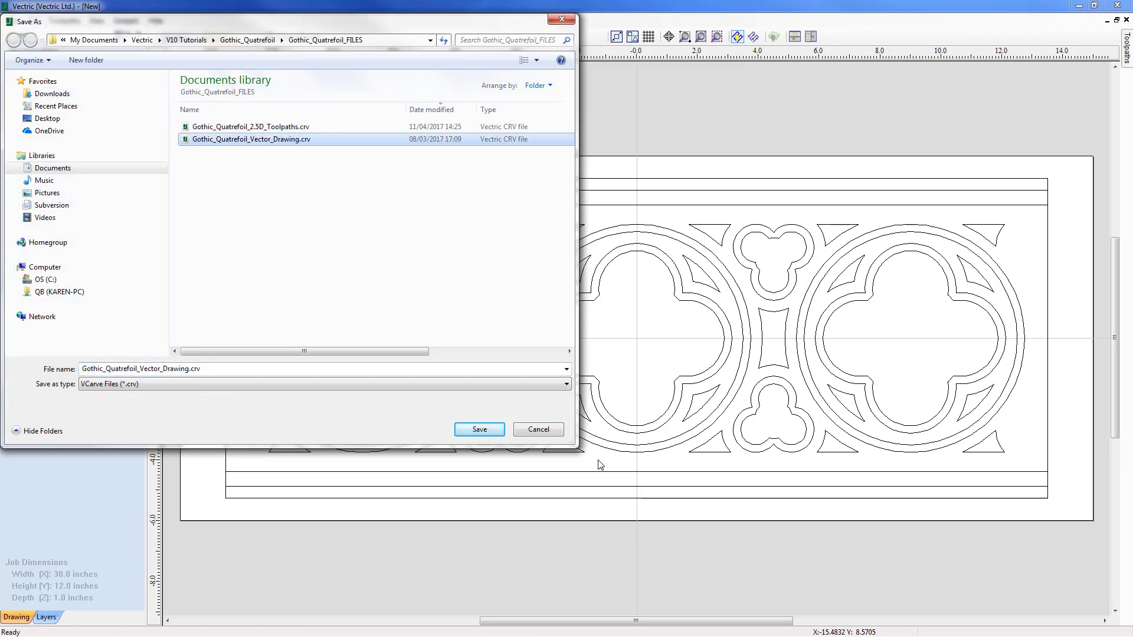
left_click(501, 435)
left_click(601, 328)
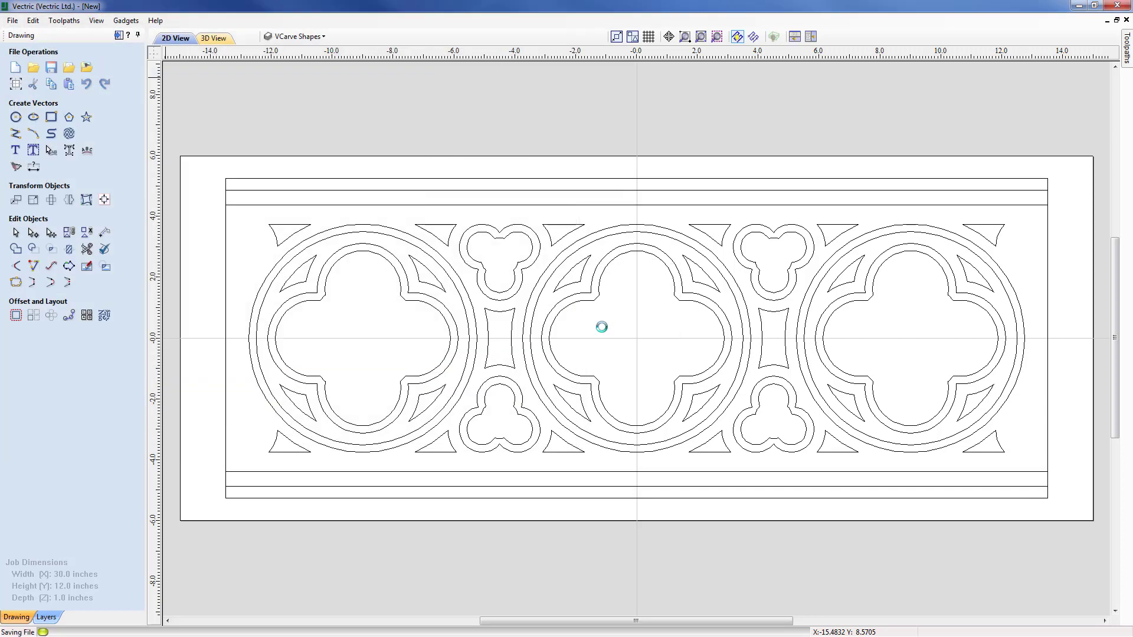